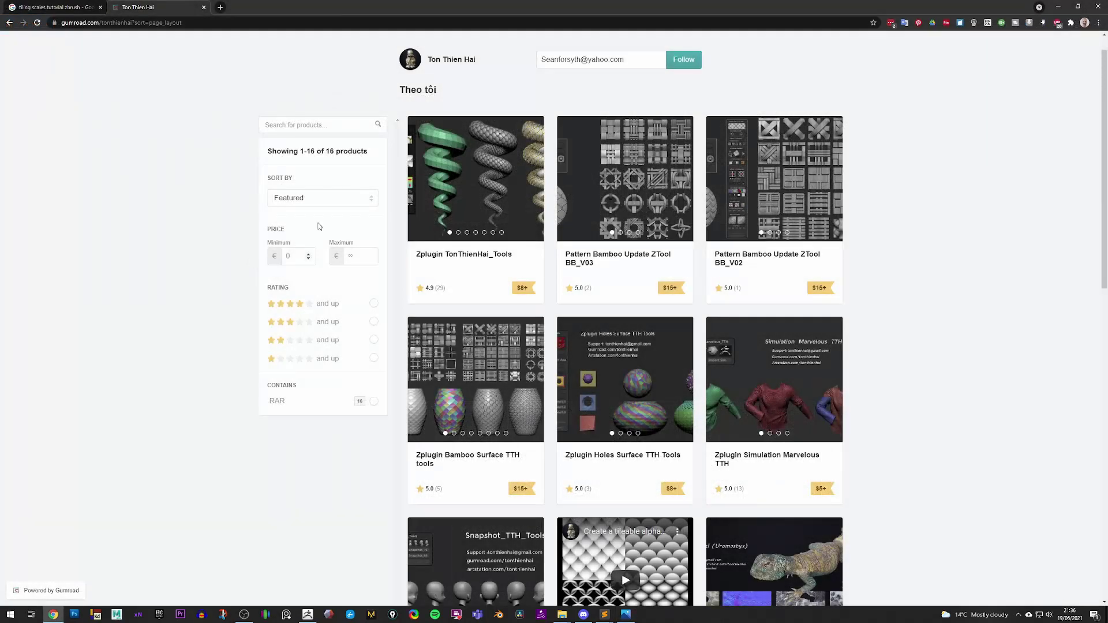
Page through the Macro_Auto_Tiling preview images back to its video thumbnail, then minimise Chrome.
scroll(452, 122, up, 1)
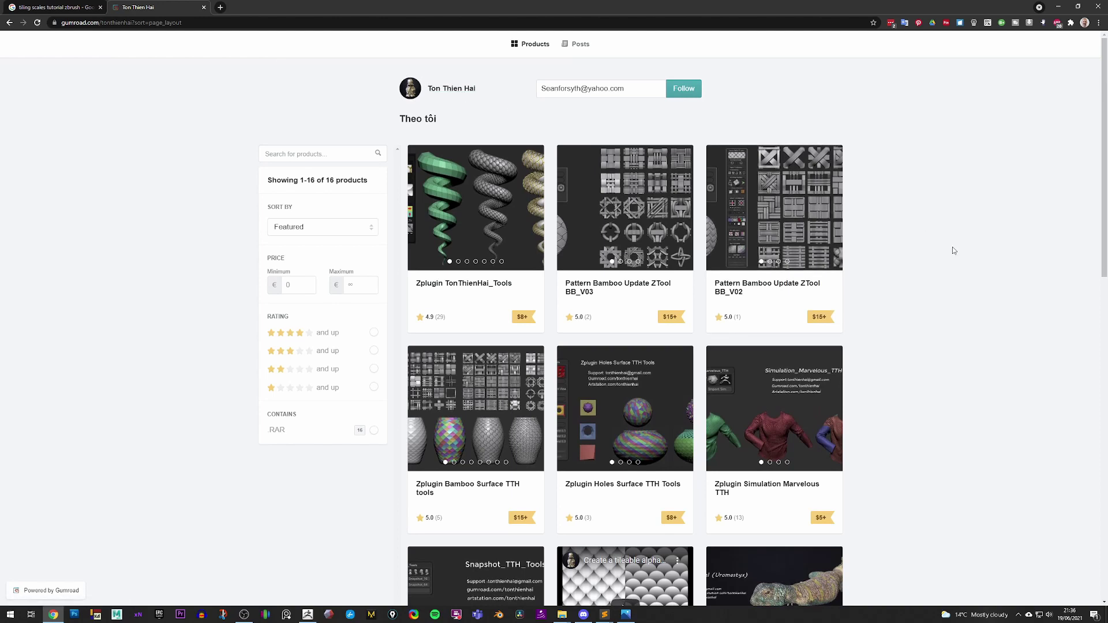
scroll(954, 251, down, 2)
scroll(614, 435, down, 2)
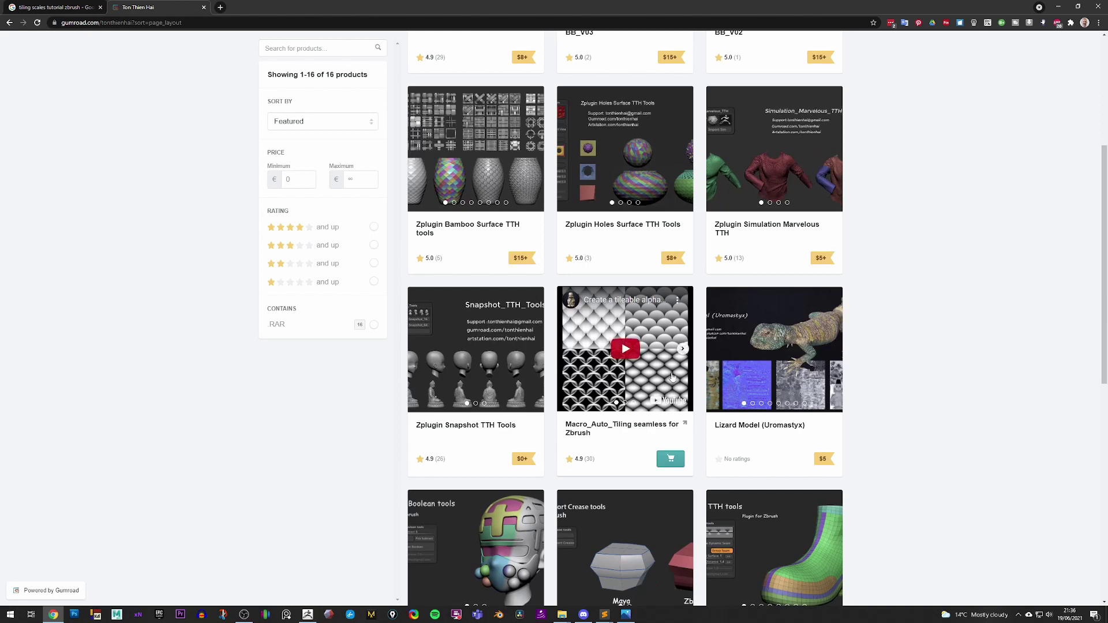
click(684, 350)
click(683, 350)
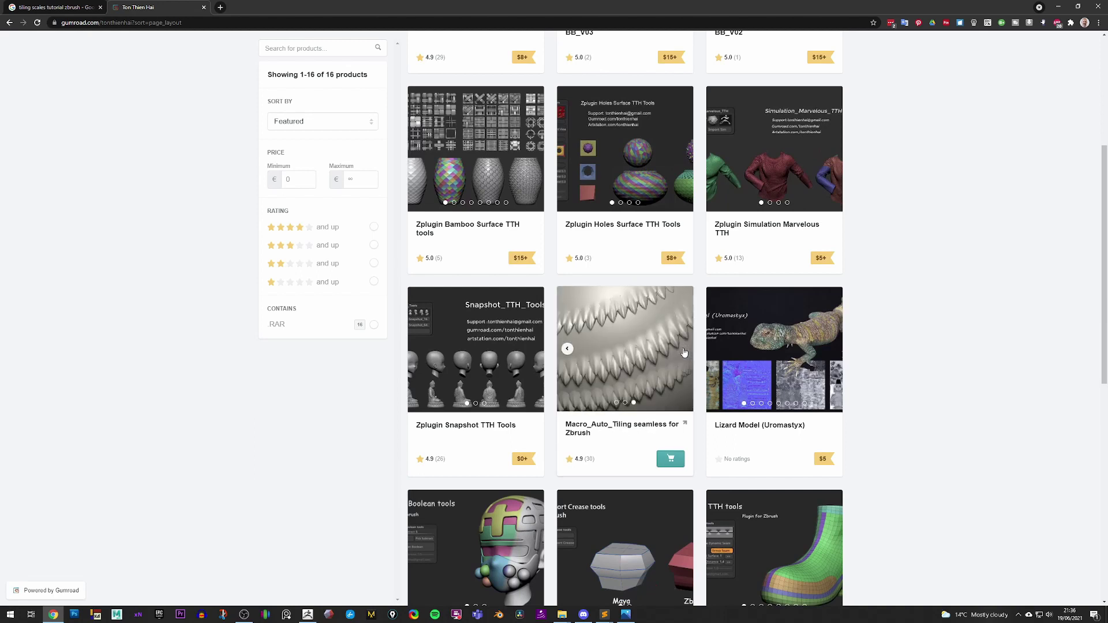
click(567, 350)
click(567, 349)
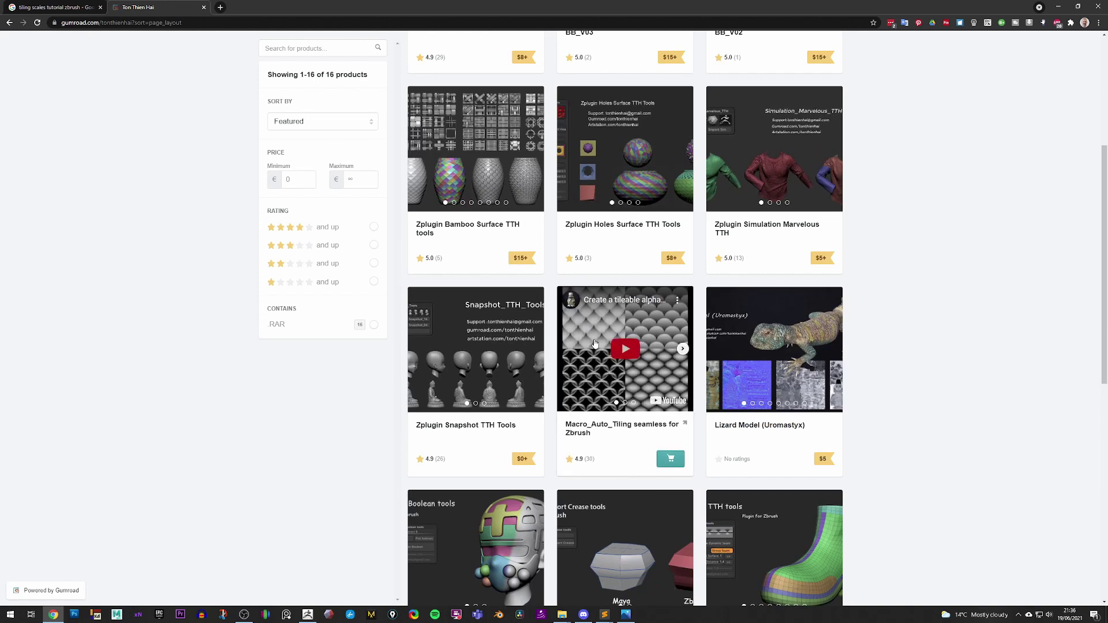
click(1059, 7)
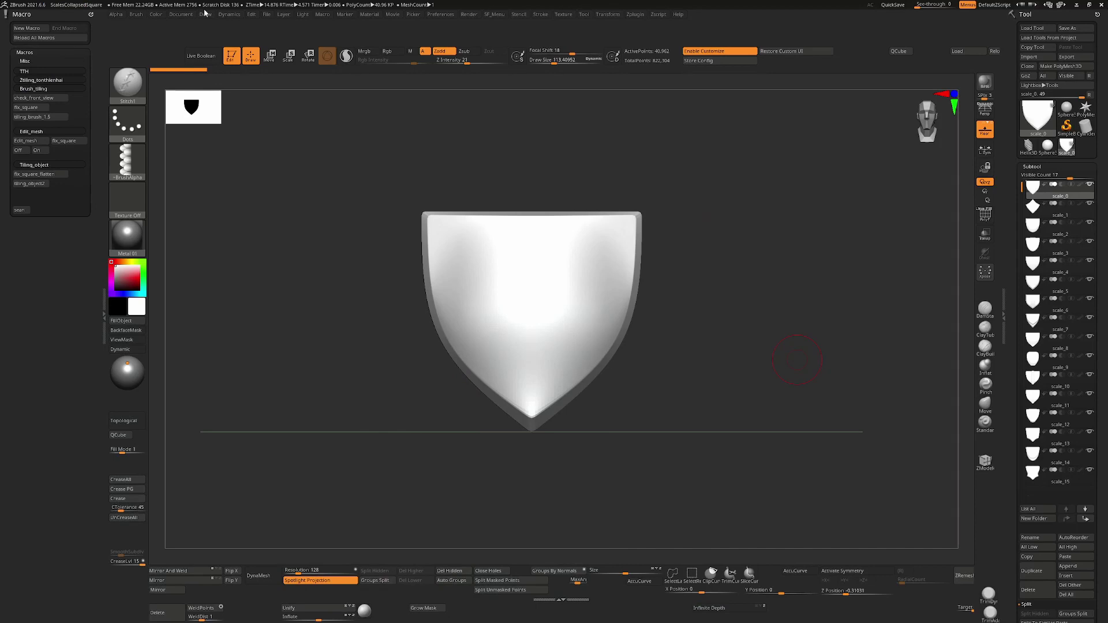
Show the macro list and toggle the TTH and Ztiling_tonthienhai folders closed and open again.
click(331, 15)
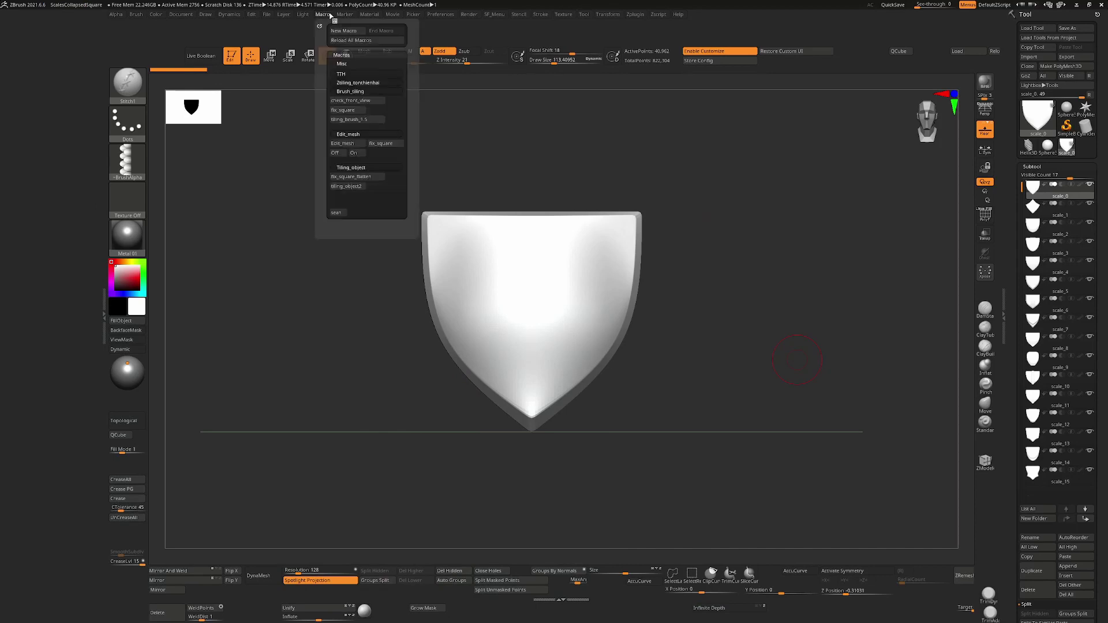
click(322, 15)
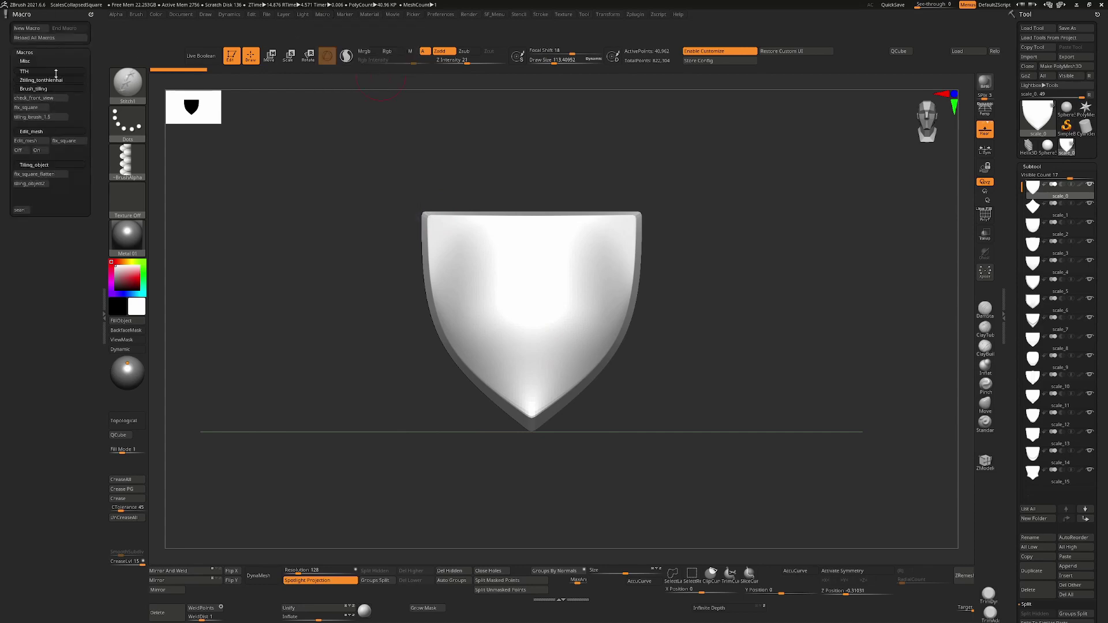
click(31, 71)
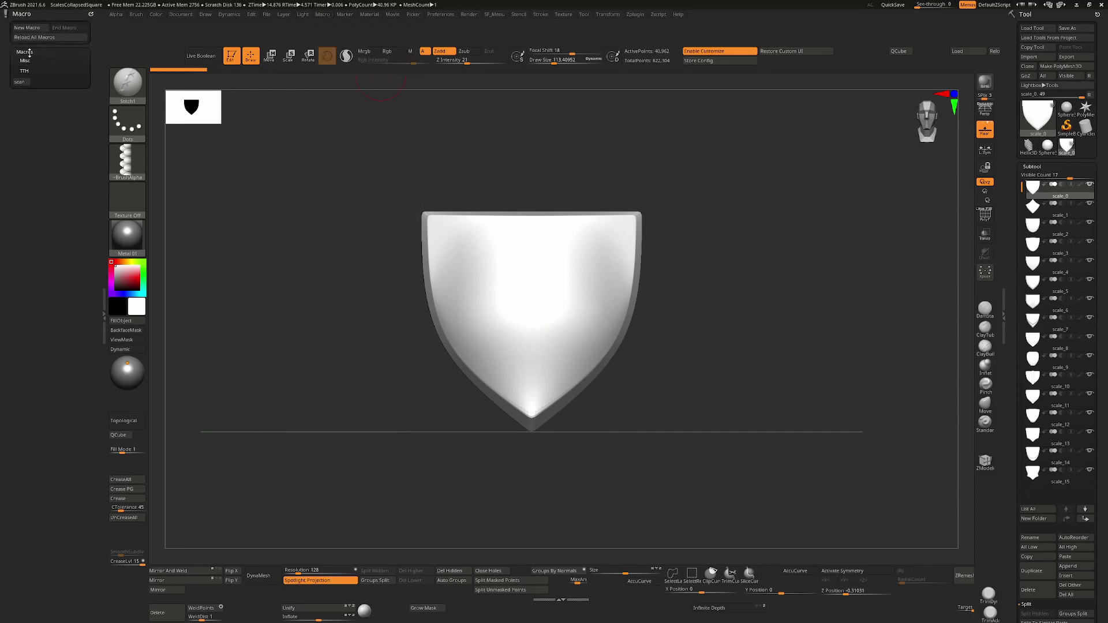
click(25, 69)
click(36, 80)
click(38, 79)
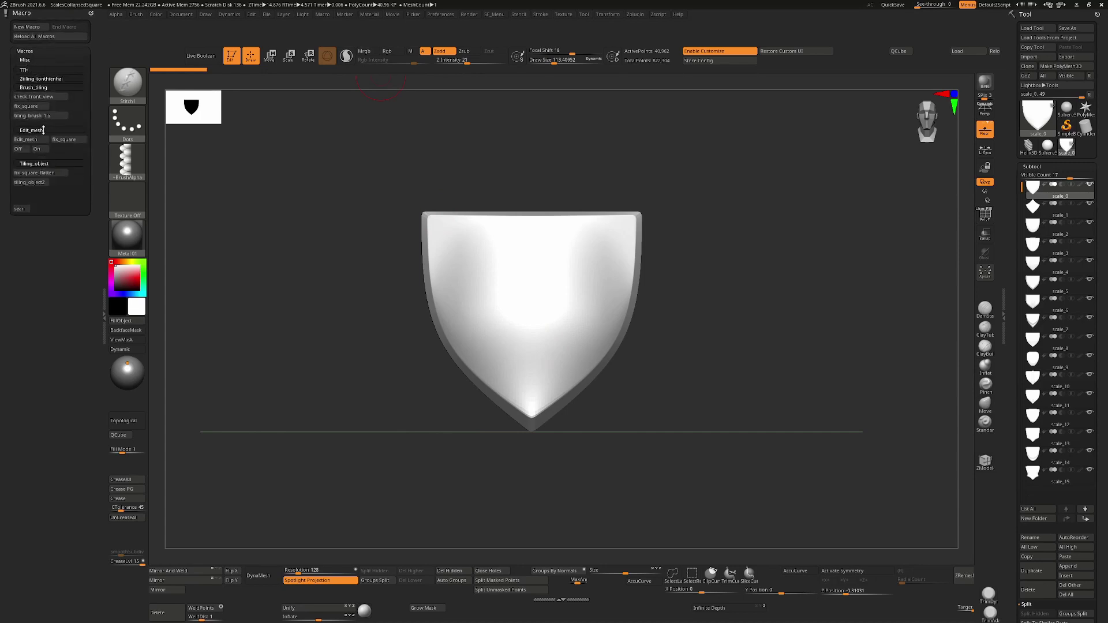
Collapse Brush_tiling and Tiling_object, leaving only the Edit_mesh macros expanded.
click(44, 87)
click(33, 102)
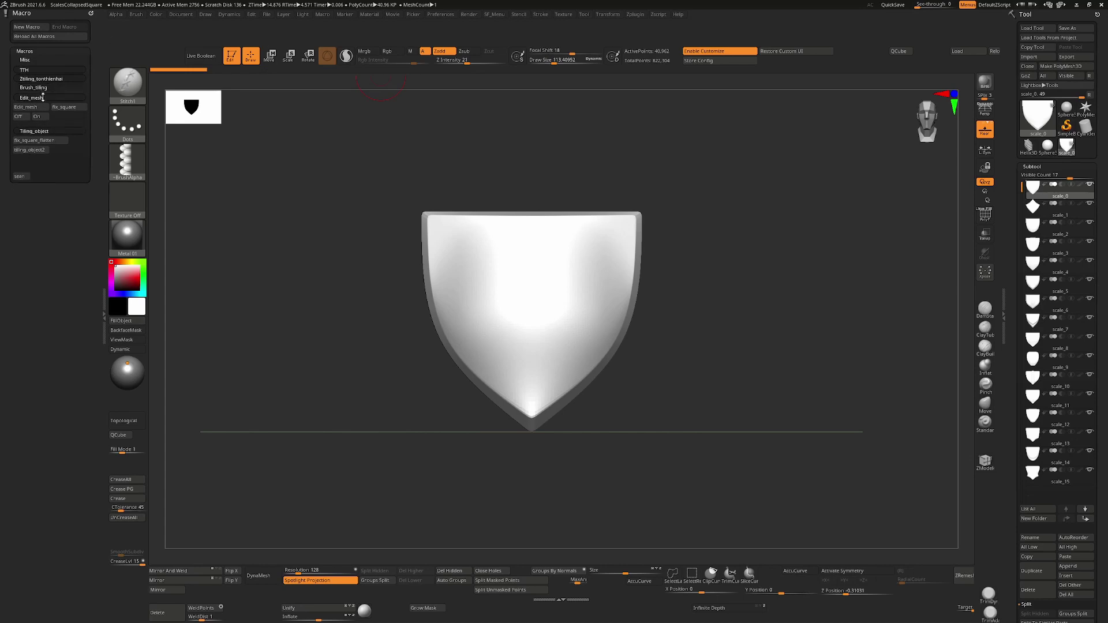
click(45, 108)
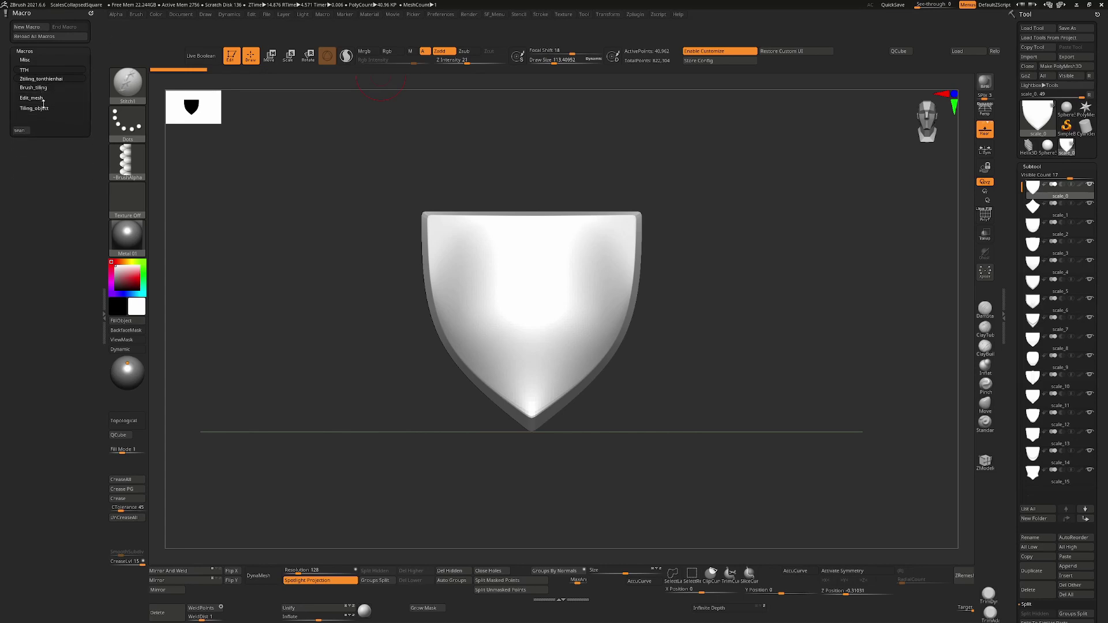
click(40, 87)
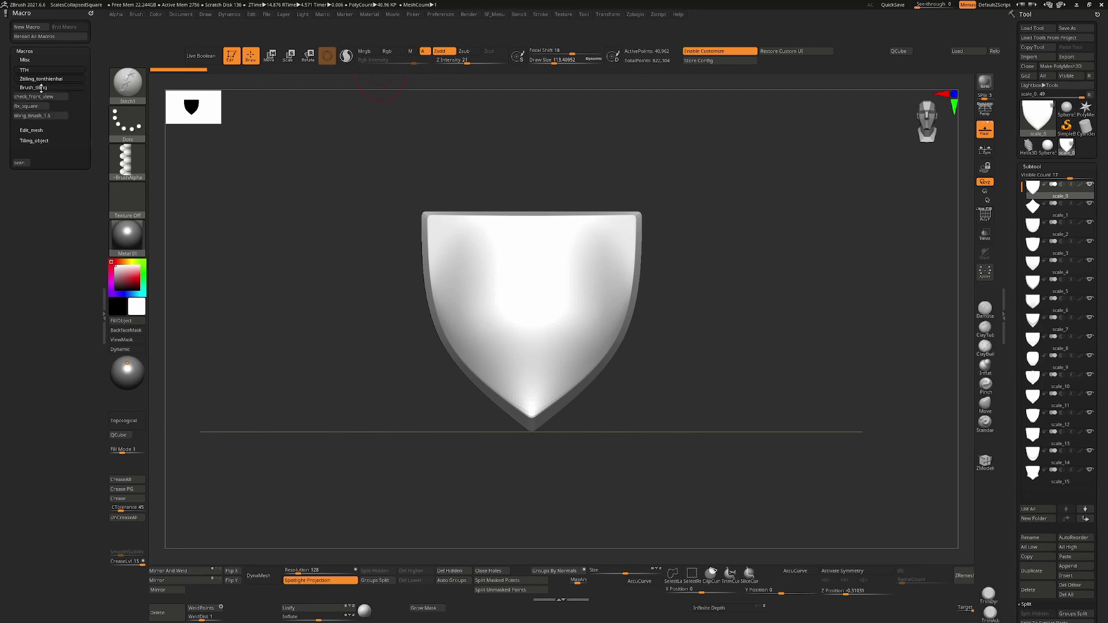
click(41, 87)
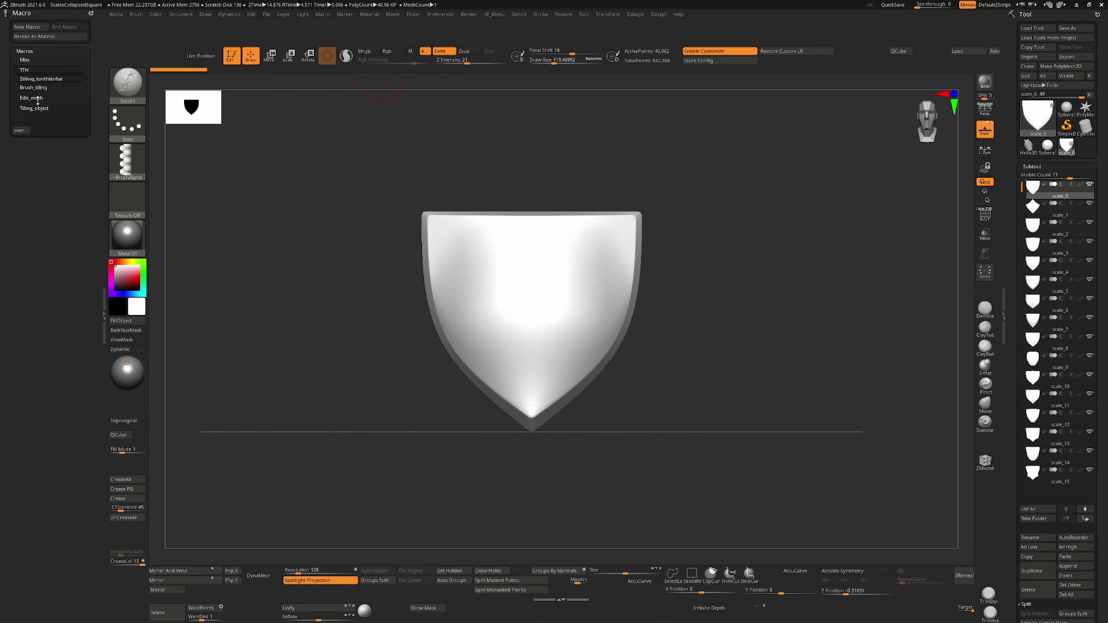
click(37, 98)
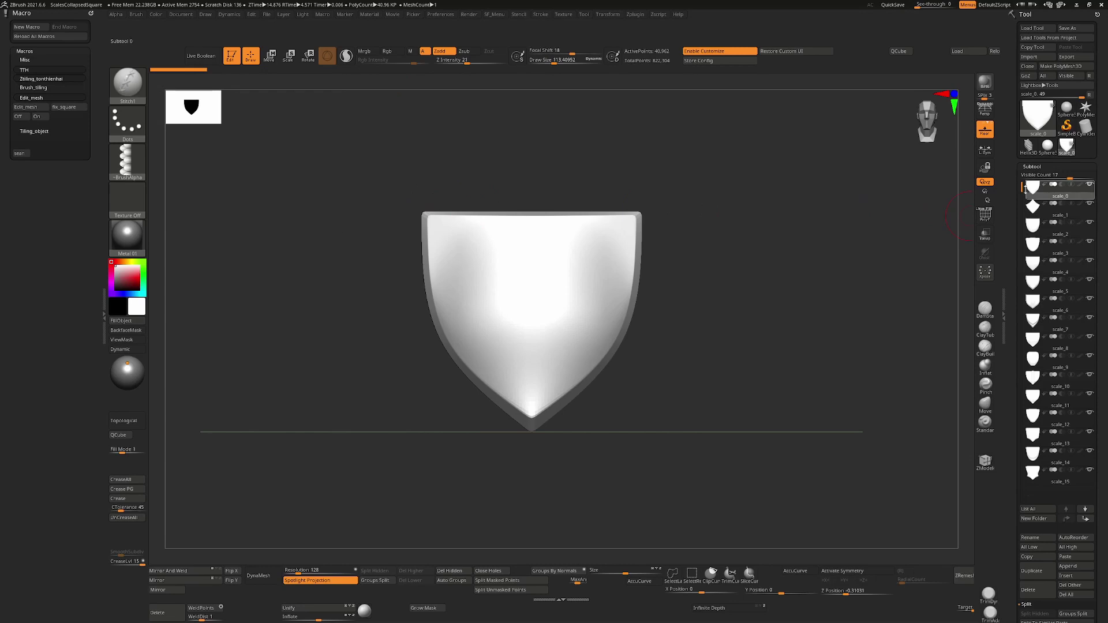
Select scale_1 with PolyFrame on, view it edge-on, then step down to scale_8.
click(1045, 217)
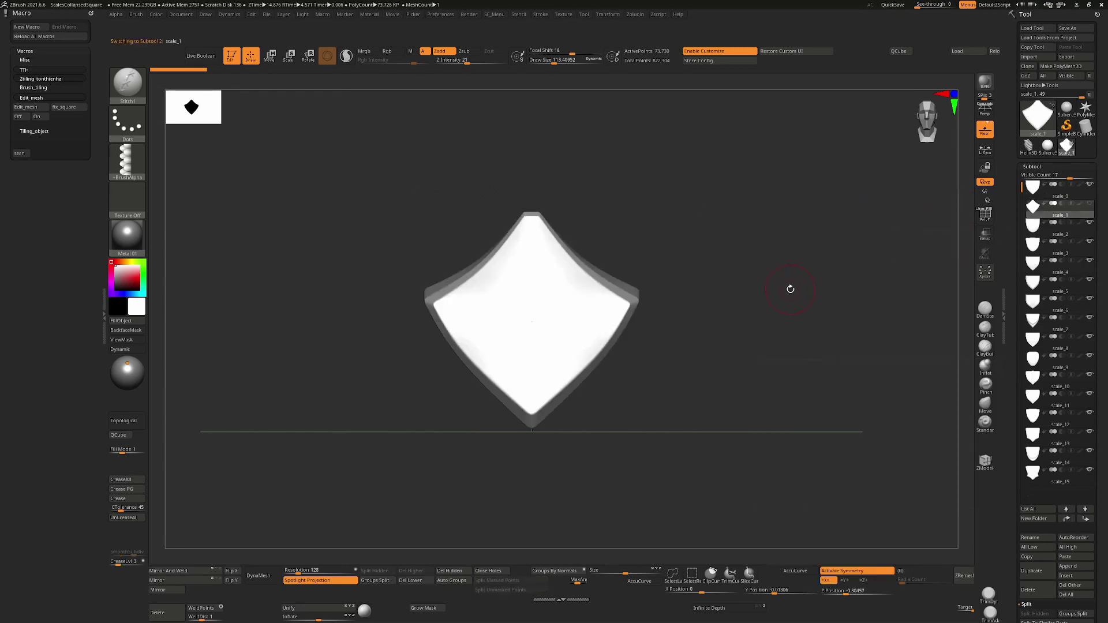
key(shift+f)
drag(769, 285, 799, 289)
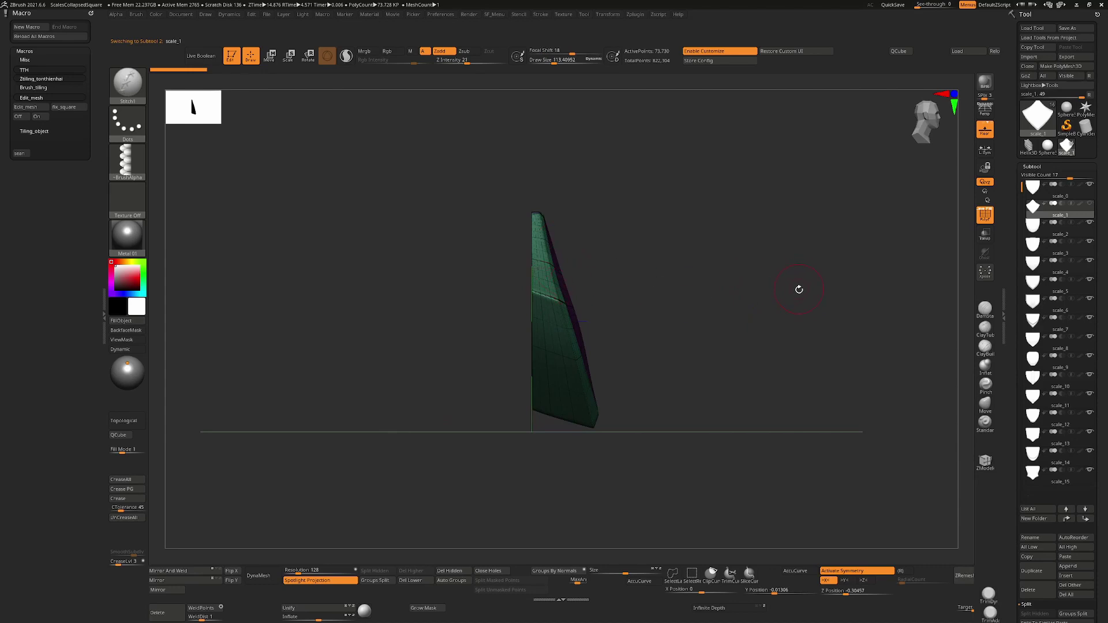
key(Down)
key(Down)
key(Down)
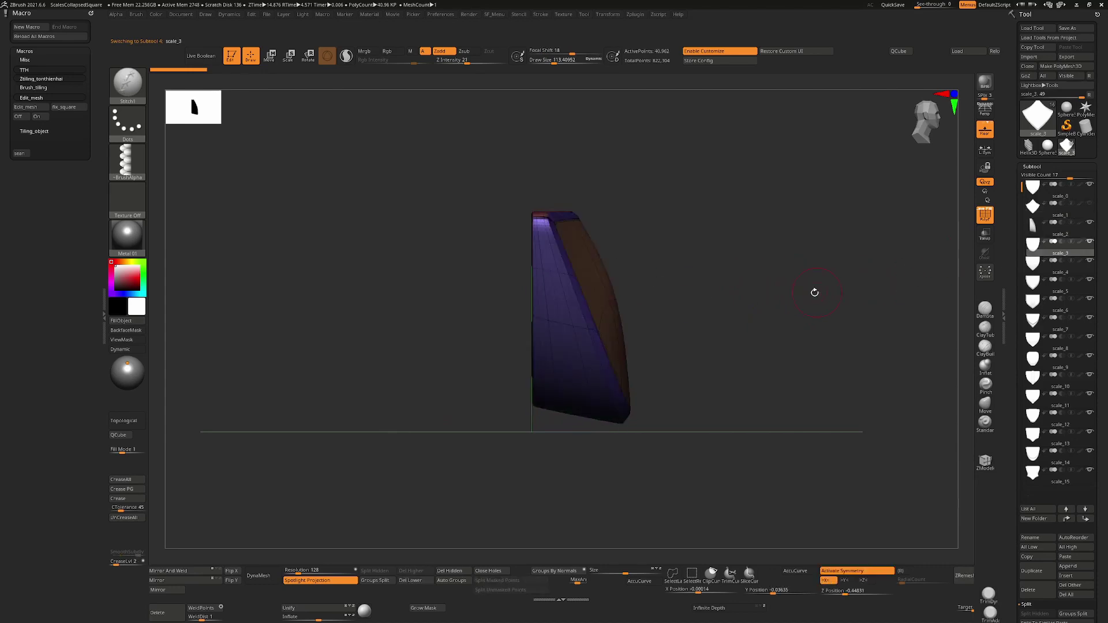
key(Down)
key(Down)
key(Down)
key(Down)
drag(840, 274, 797, 285)
Return to a front view, then step down to scale_14 and show its polygroup wireframe.
key(shift+f)
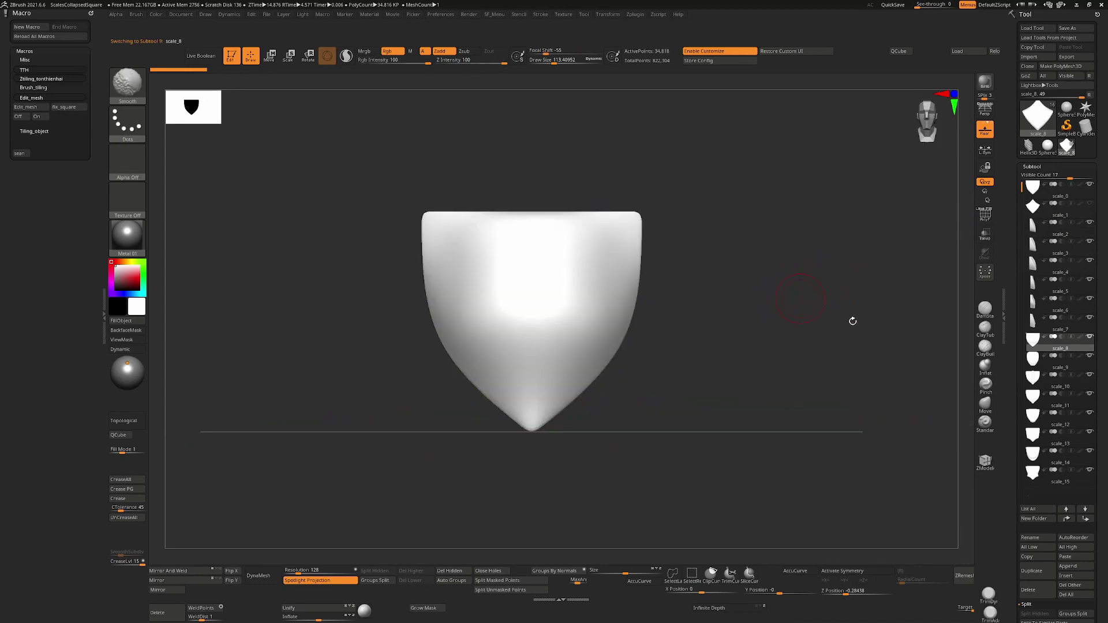
drag(1056, 497, 1056, 428)
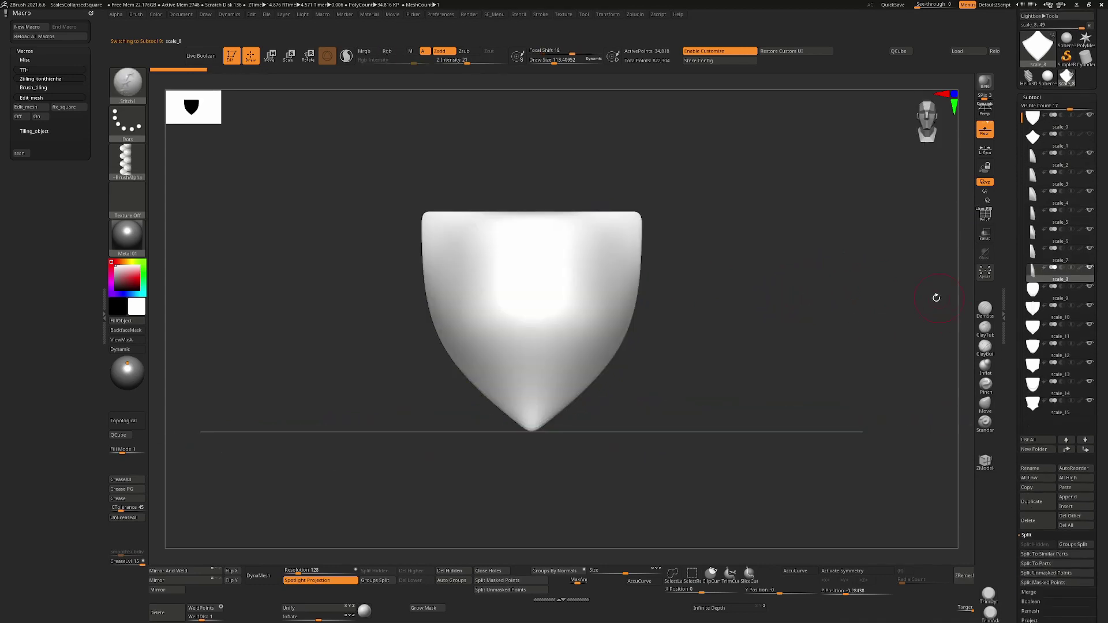
key(Down)
key(Down)
key(Down)
key(Down)
key(Down)
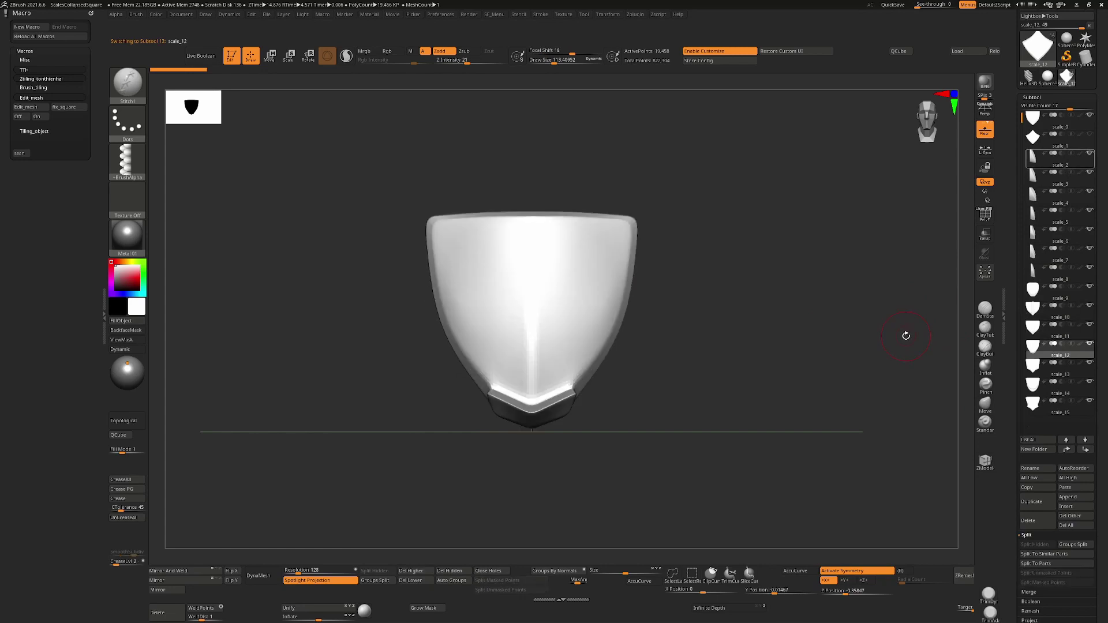
key(Down)
key(shift+f)
scroll(1095, 568, down, 6)
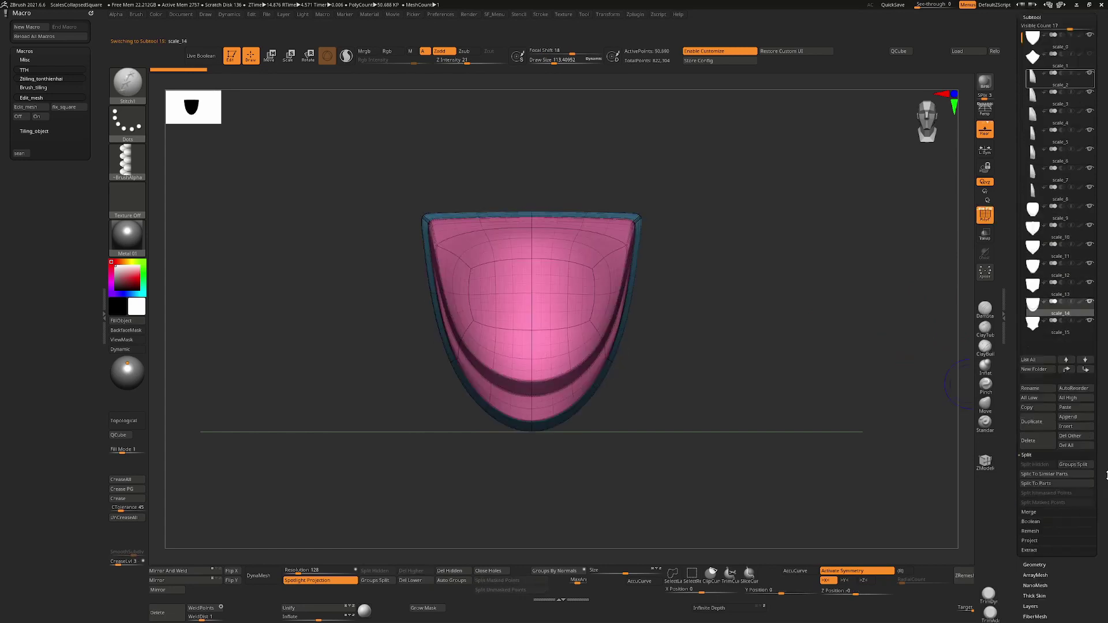
Inspect scale_14 at its lowest SDiv, then raise it back to SDiv 6 with PolyFrame off.
click(1034, 498)
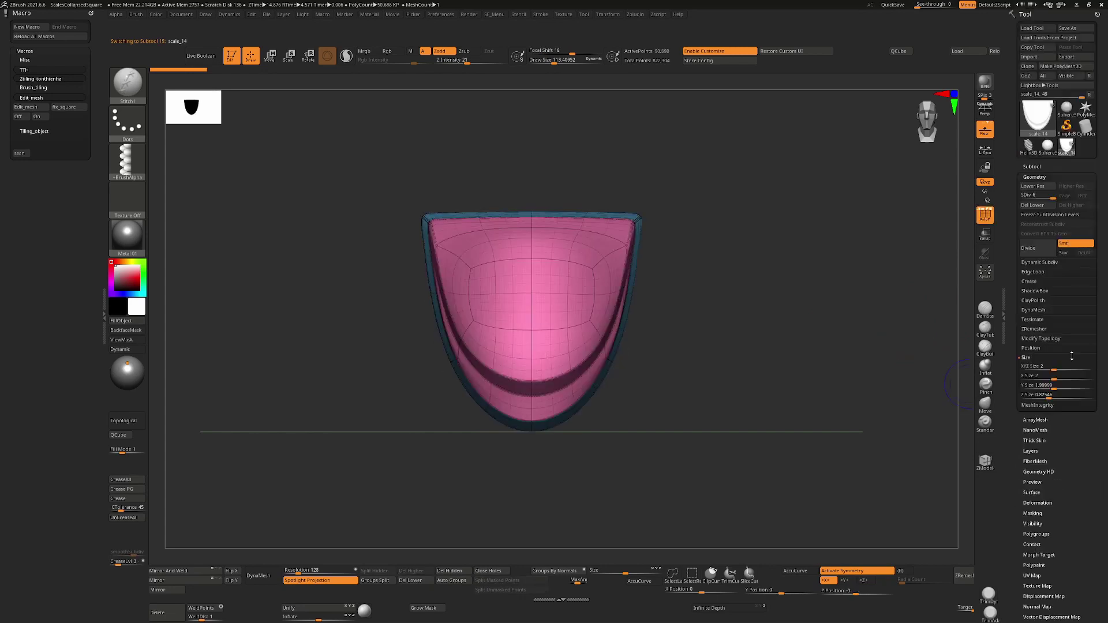
key(shift+d)
key(shift+d)
key(shift+d)
key(shift+d)
key(shift+d)
drag(728, 317, 754, 318)
drag(1034, 197, 1055, 196)
key(shift+f)
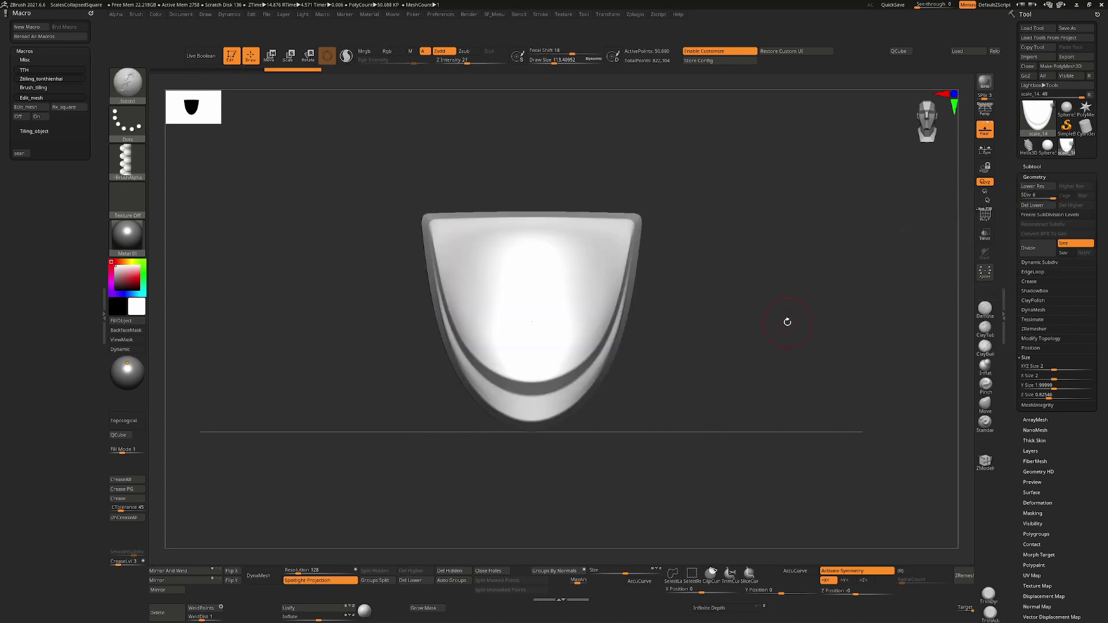
click(1053, 264)
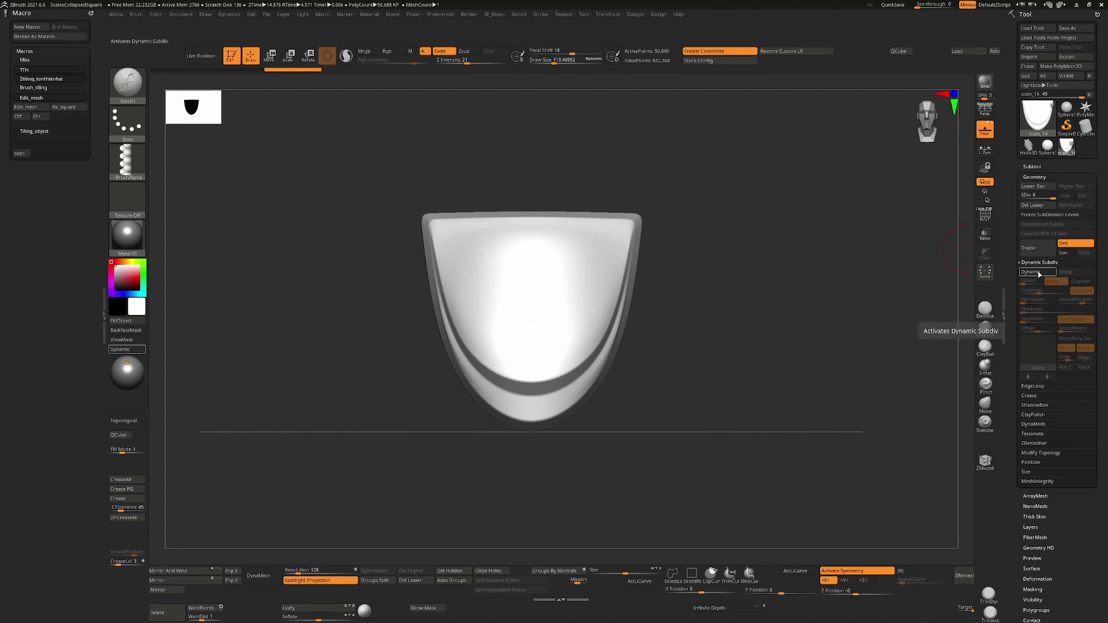
click(1033, 167)
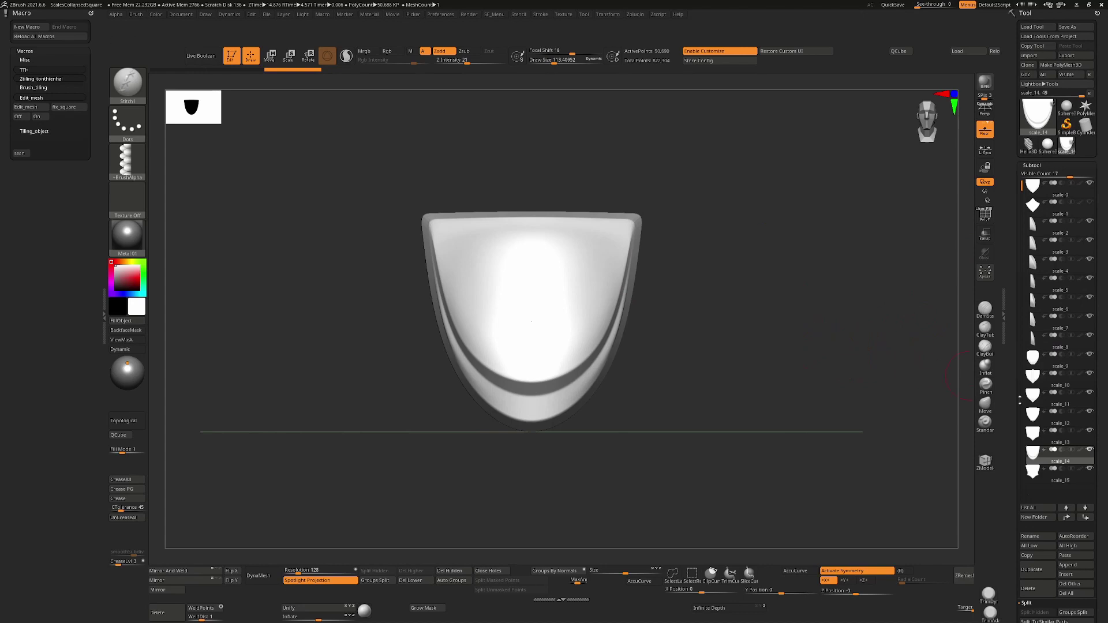
Step through the subtools from scale_15 up to the shield-shaped scale_0.
key(Down)
key(Up)
key(Up)
key(Up)
key(Up)
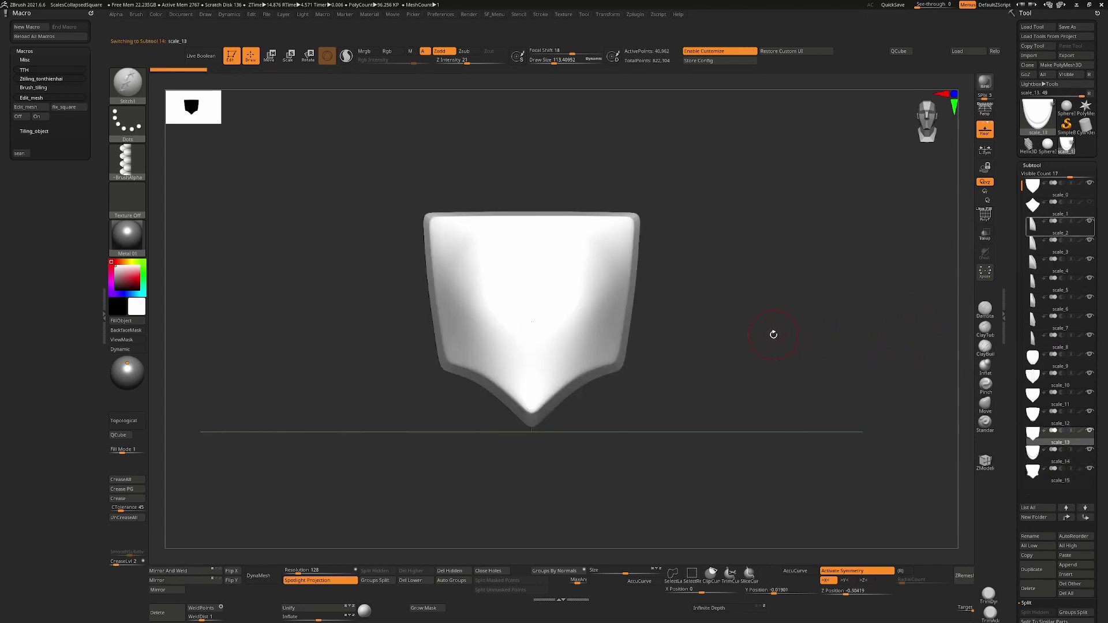
key(Up)
key(Up)
key(Up)
key(Up)
key(Up)
key(Up)
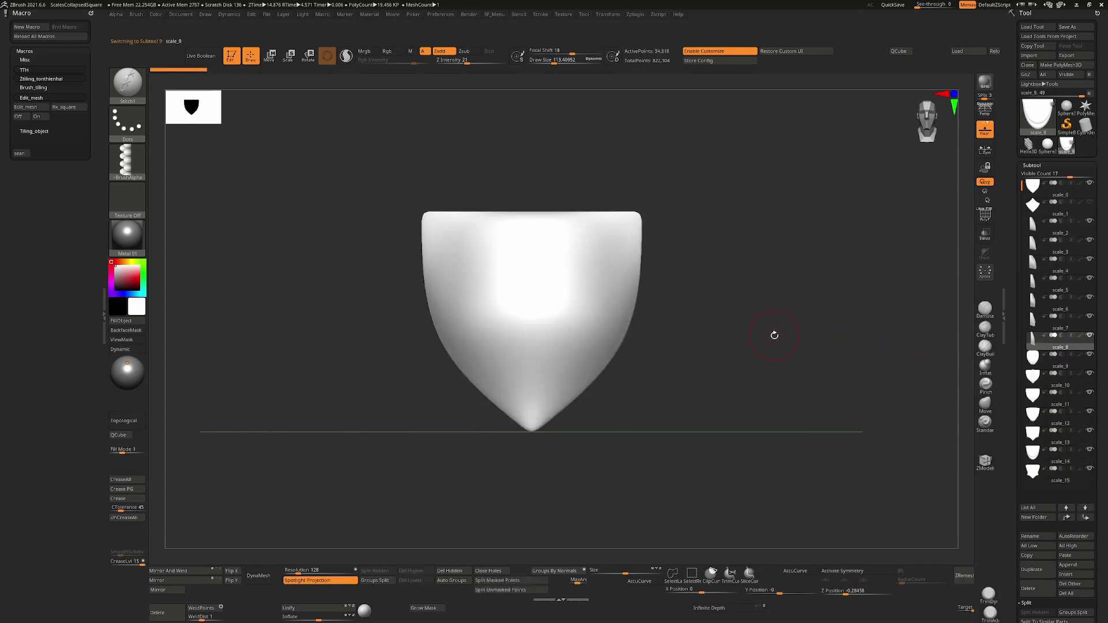
key(Up)
key(Up)
key(Up)
key(Up)
key(Up)
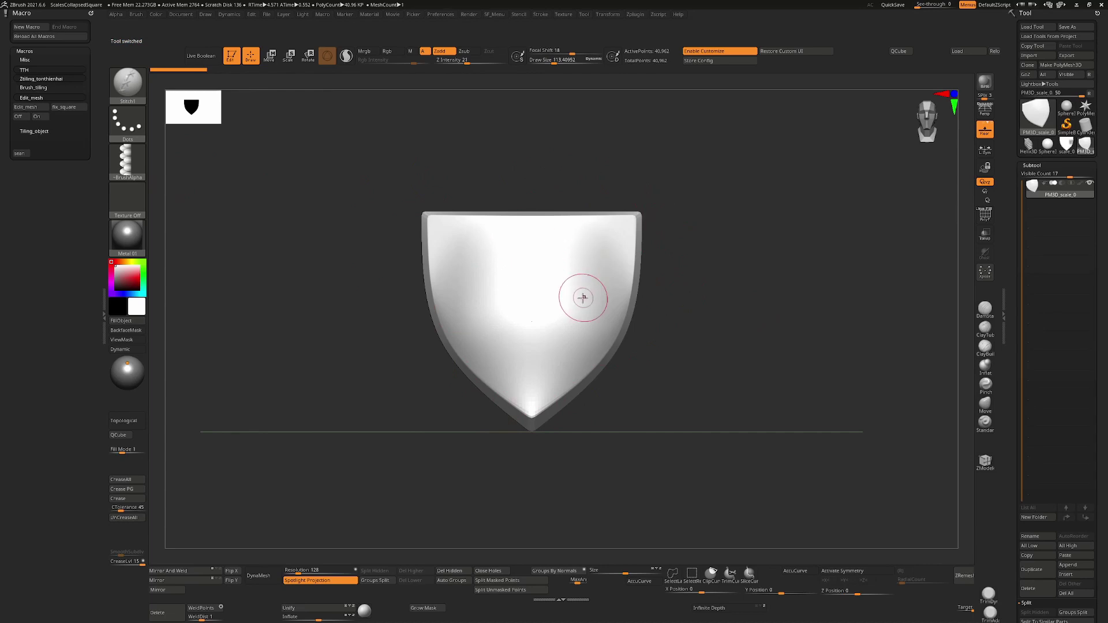
Stretch the shield taller, run fix_square, resize it to 2x2x2, and zoom in on the tiles.
key(w)
drag(532, 293, 532, 254)
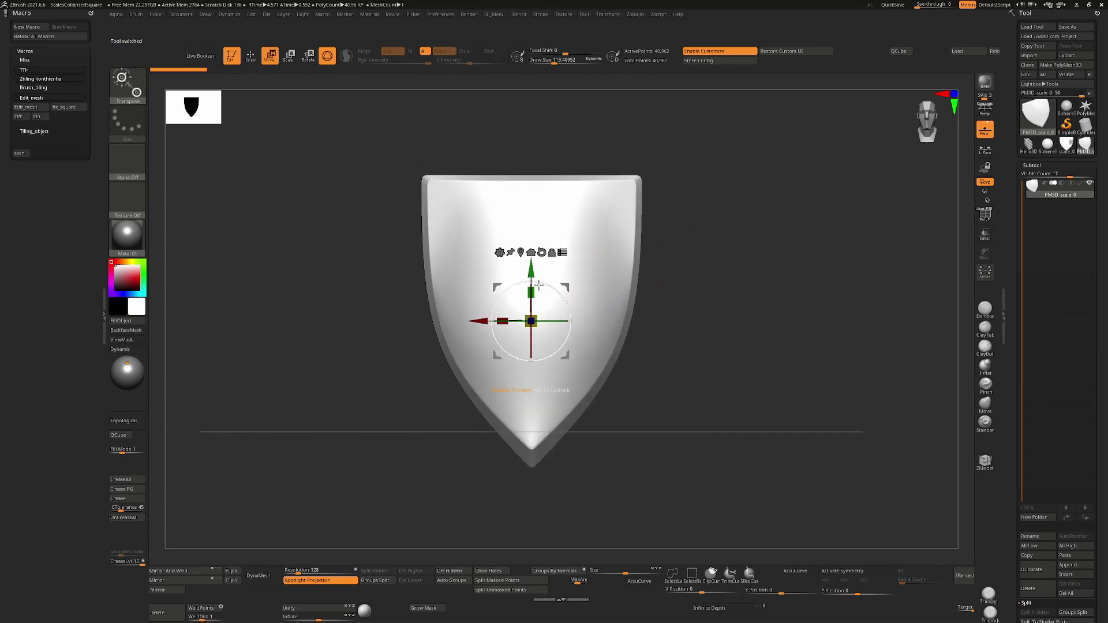
click(65, 109)
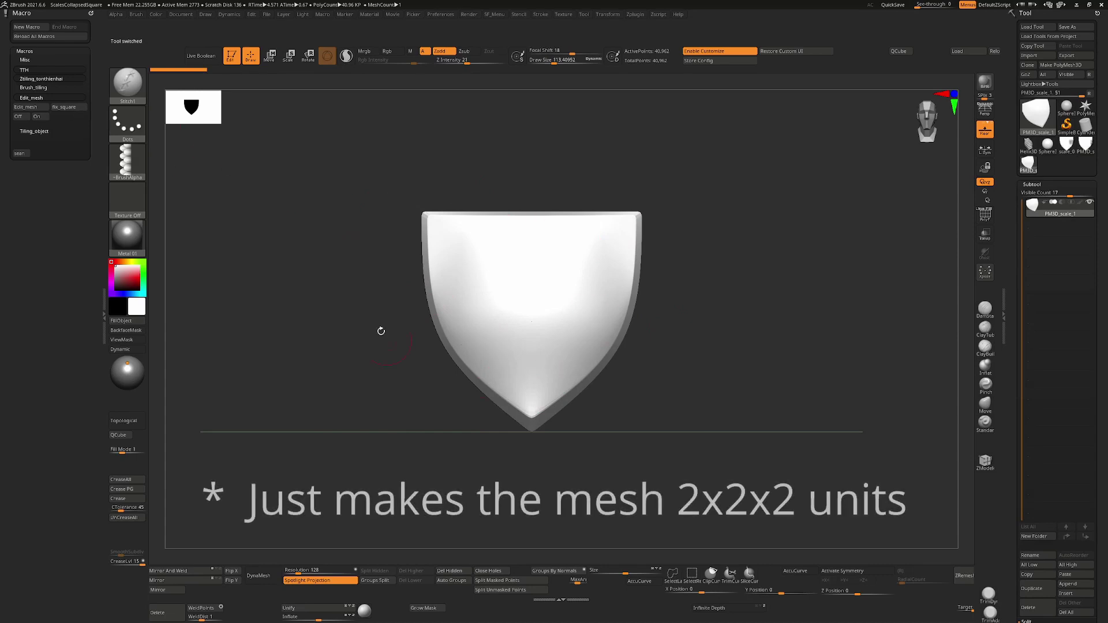
click(38, 107)
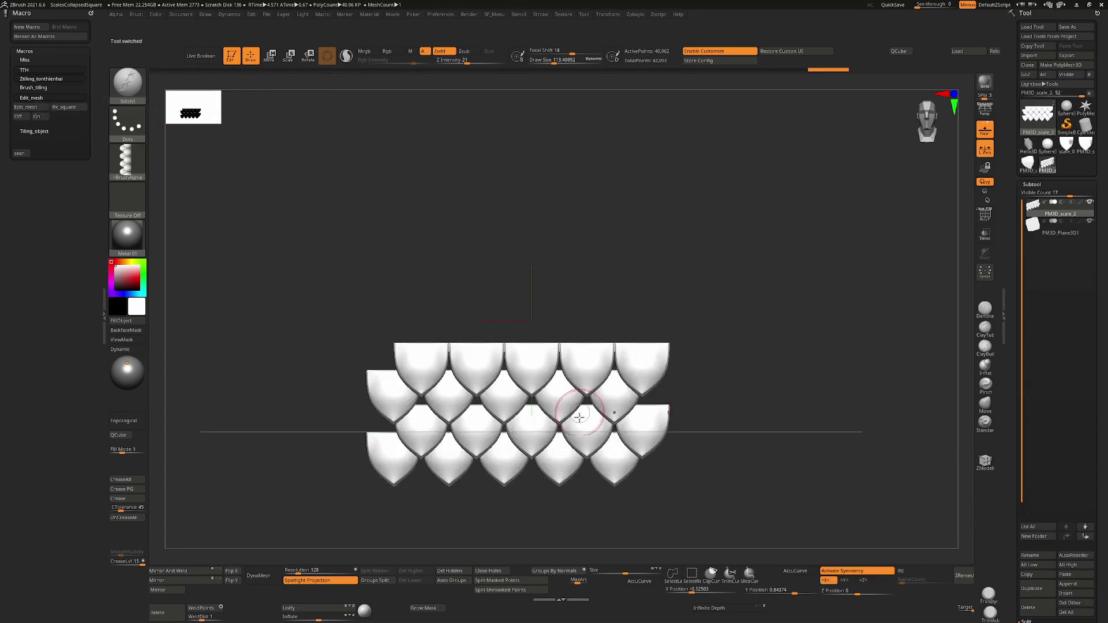
alt+right_drag(654, 375, 660, 328)
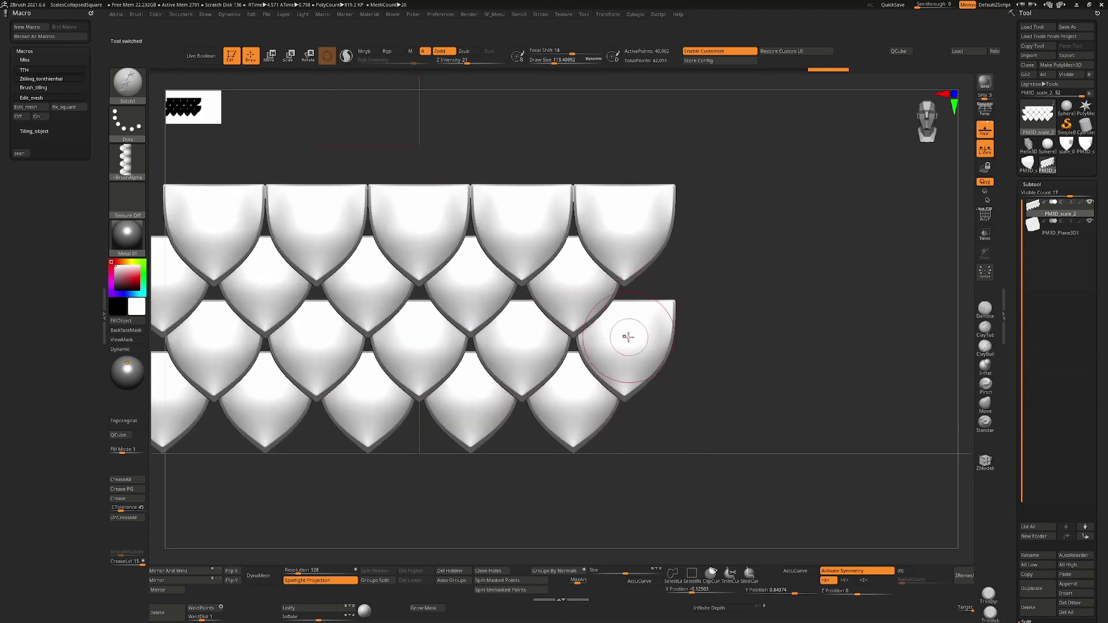
scroll(1103, 423, down, 3)
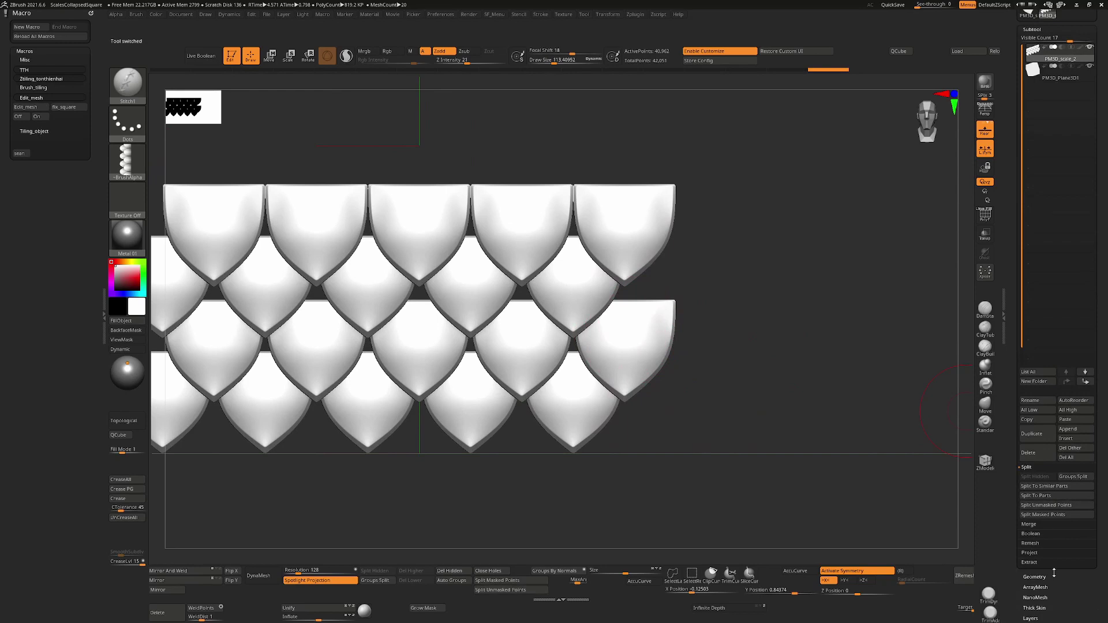
Review the repeat and offsets of ArrayMesh Transform Stages 1, 2 and 3, then turn Array Mesh off.
click(1035, 588)
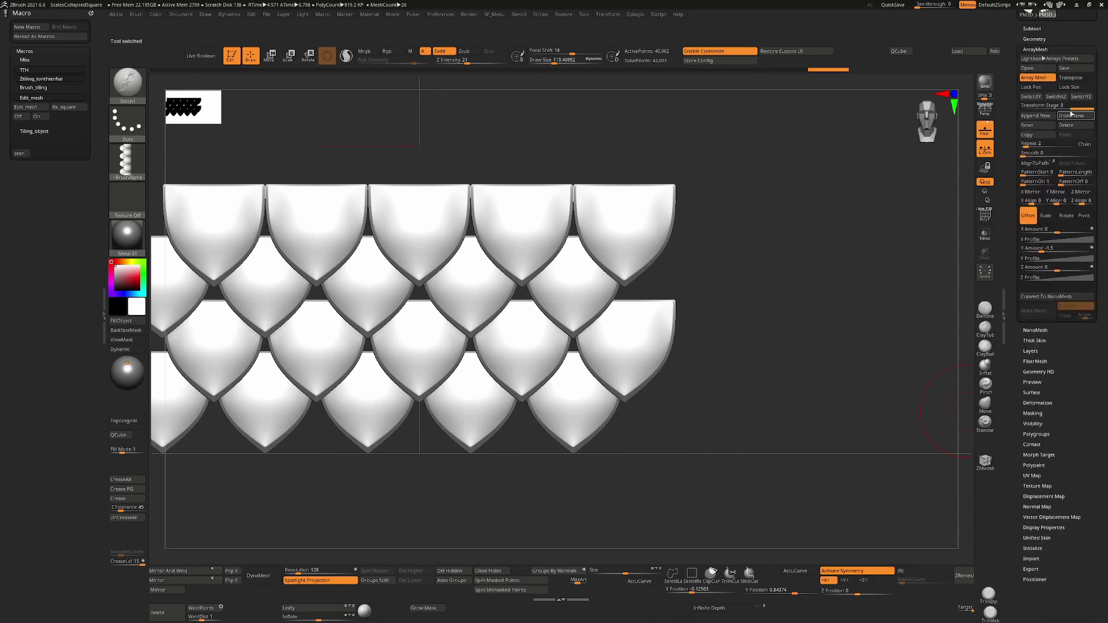
click(1051, 106)
click(1037, 107)
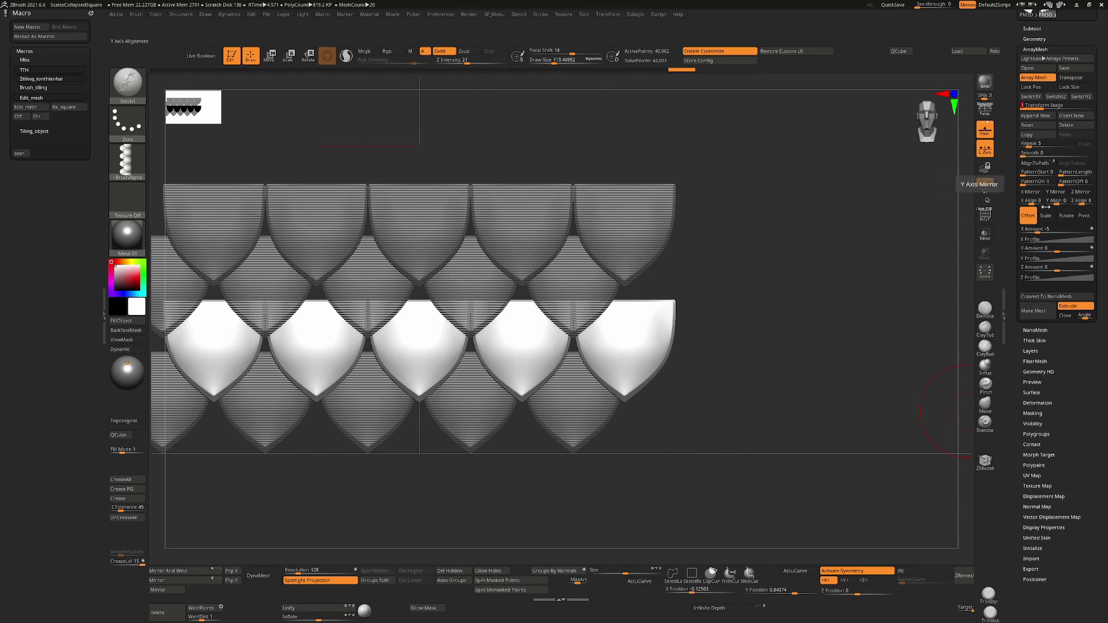
click(1052, 106)
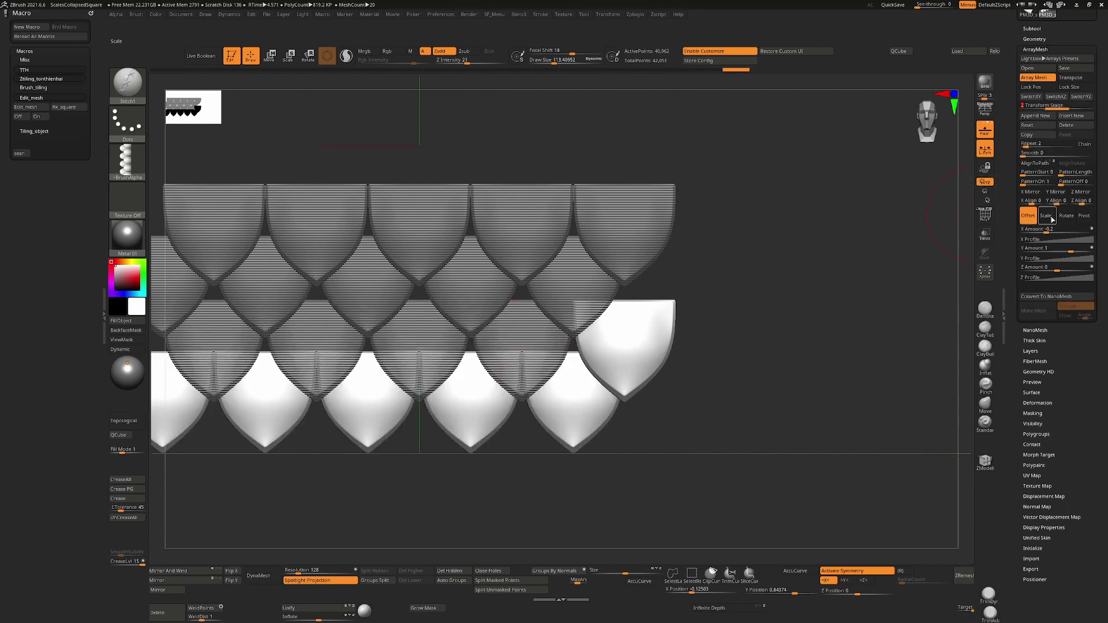
click(1079, 106)
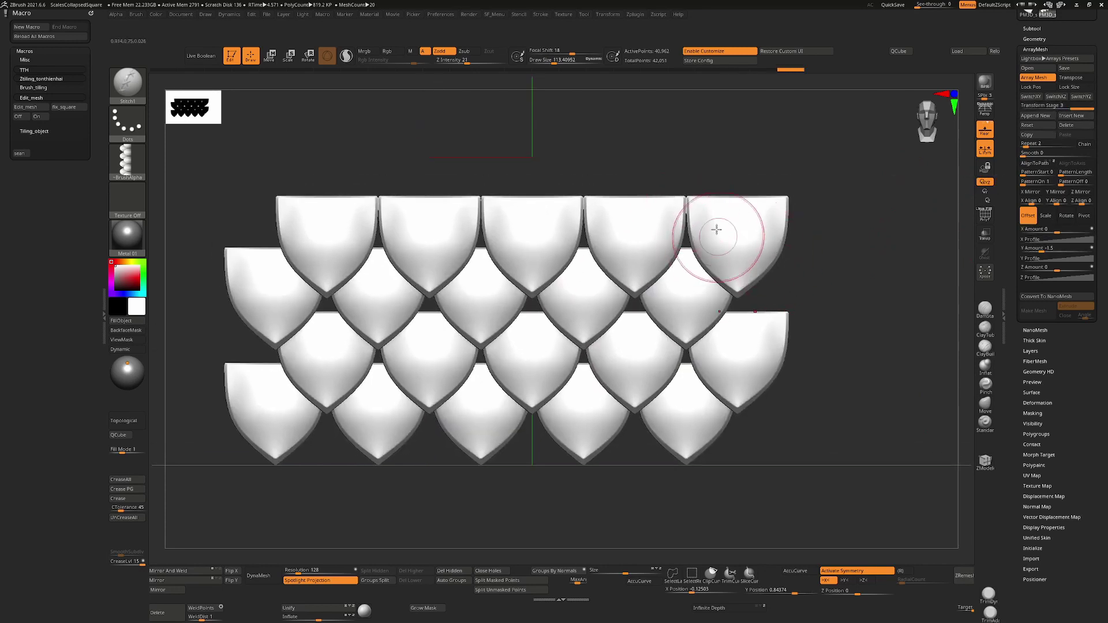
click(1046, 78)
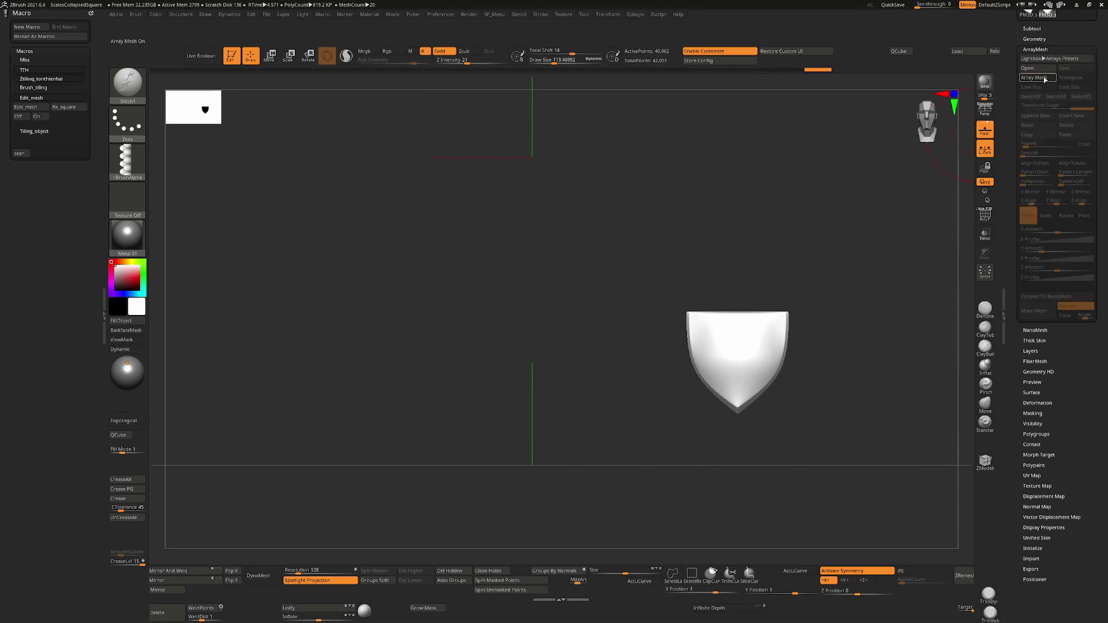
Toggle Array Mesh off and on several times, ending with the tiled array shown.
click(1046, 79)
click(1046, 79)
click(1046, 78)
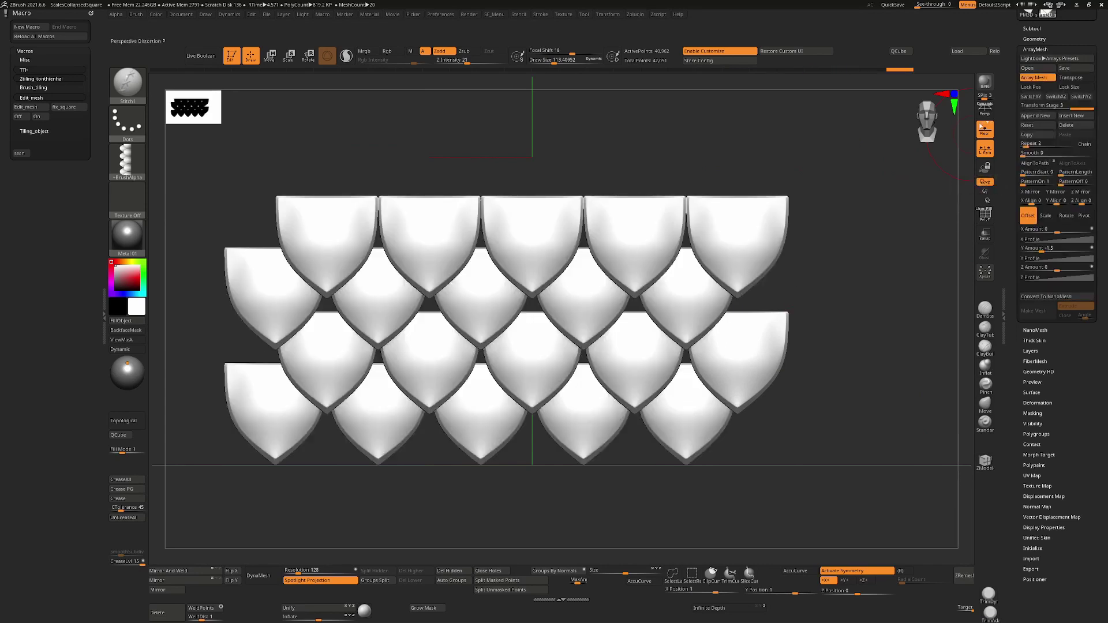
click(1046, 79)
click(1046, 79)
Use the Move brush to pull the source scale into a taller, pointed shield, undoing the last stroke.
key(b)
key(m)
key(v)
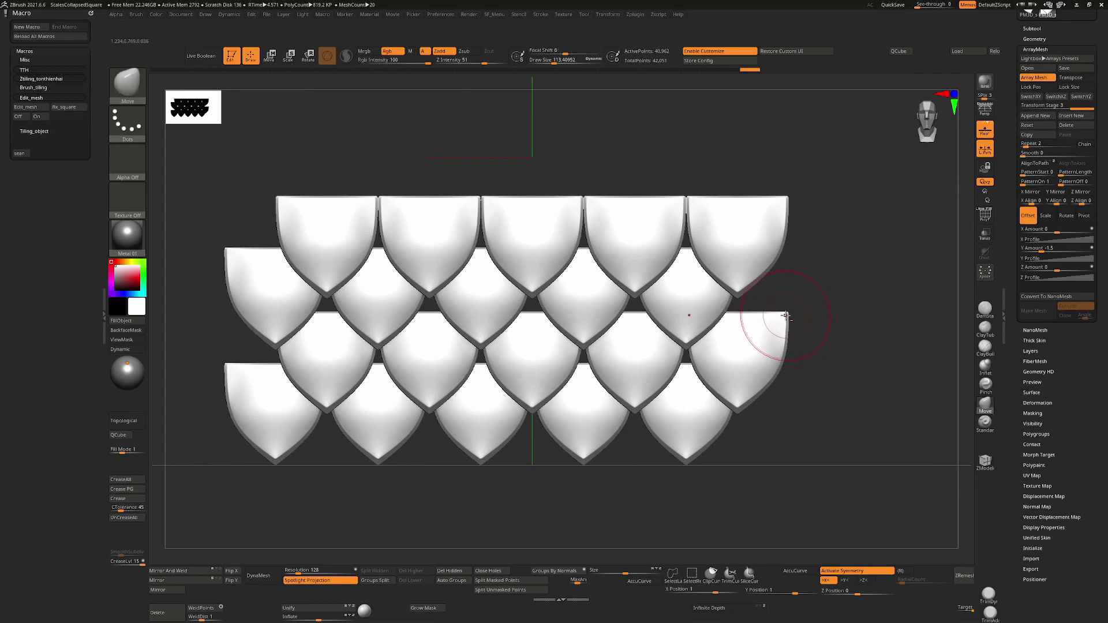
mouse_move(788, 313)
mouse_down()
mouse_move(785, 295)
mouse_move(751, 299)
mouse_move(750, 254)
mouse_move(750, 302)
mouse_up()
mouse_move(749, 393)
mouse_down()
mouse_move(778, 368)
mouse_move(806, 364)
mouse_move(792, 367)
mouse_up()
key(ctrl+z)
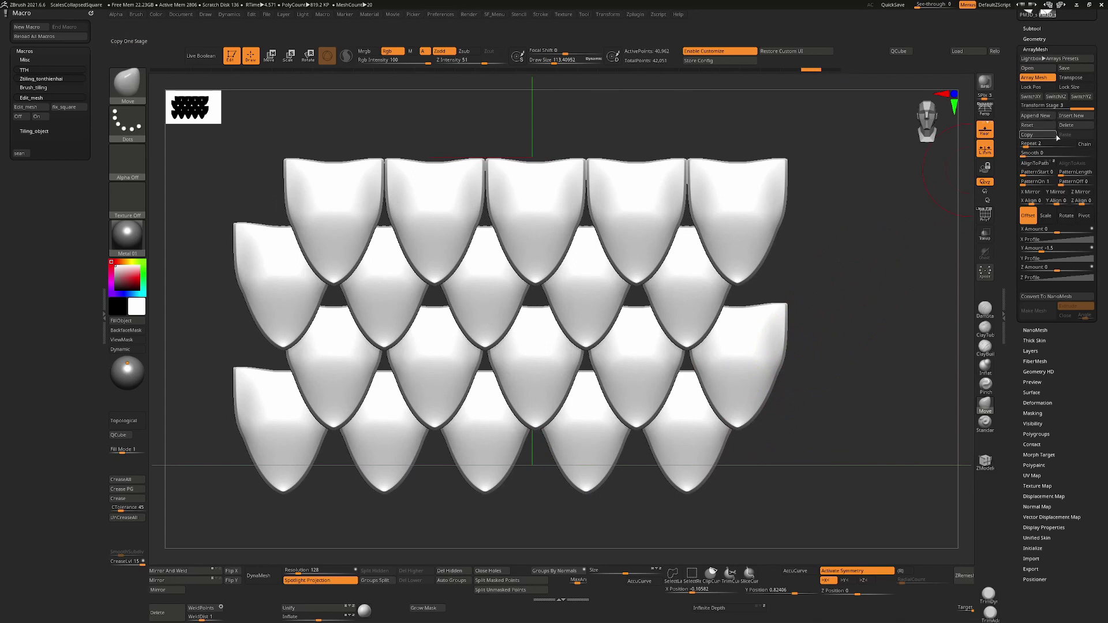
Turn Solo off to reveal the backing plane, pan down, and undo two reshaping strokes.
click(1048, 58)
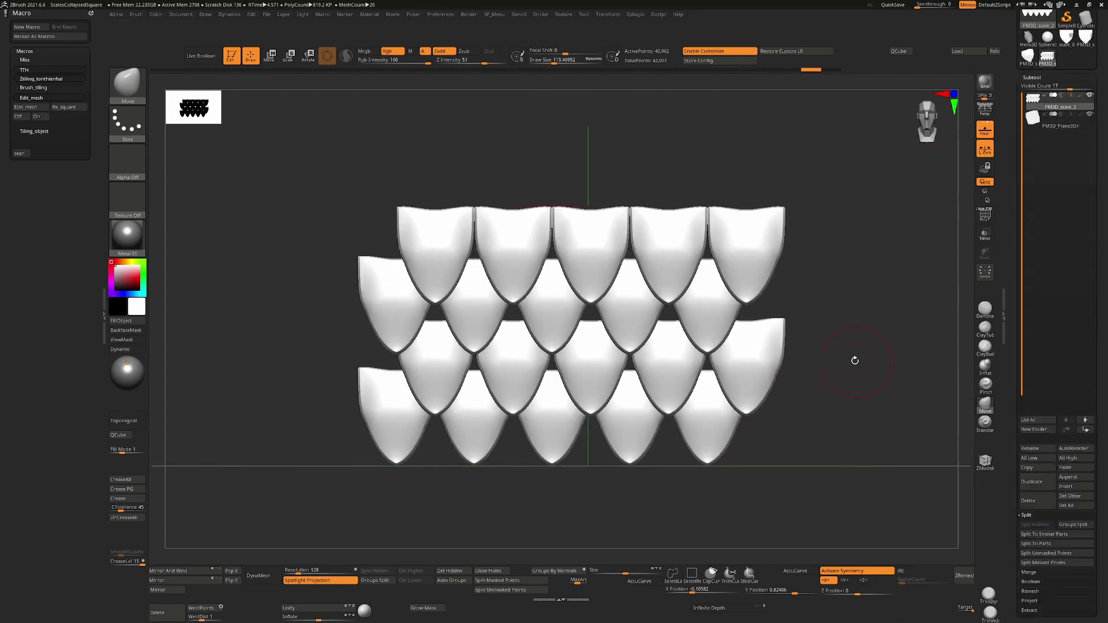
click(105, 306)
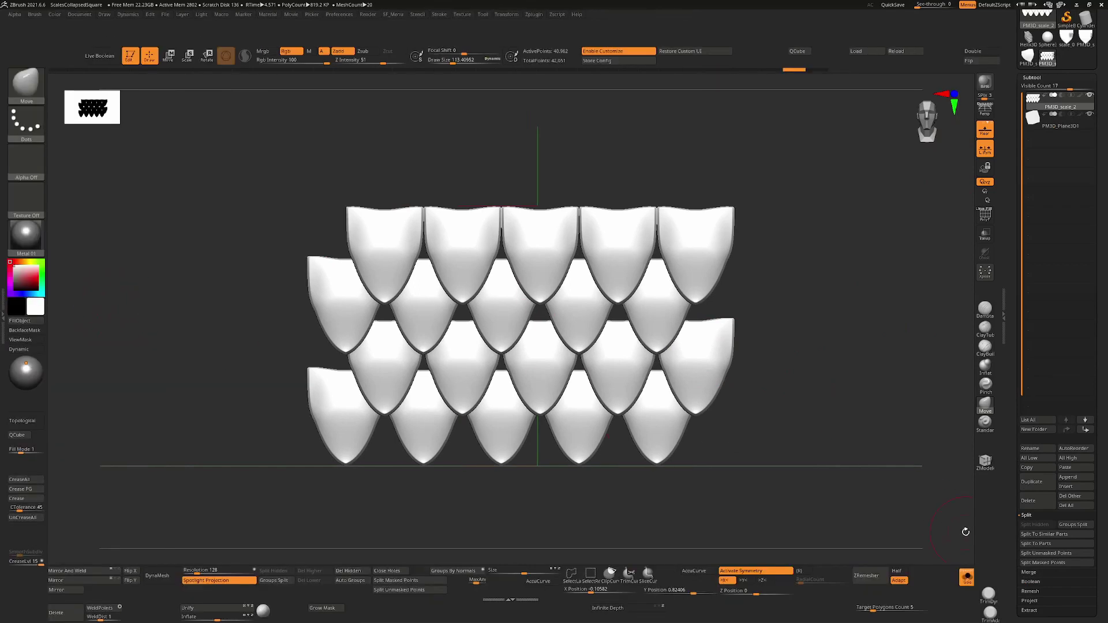
click(967, 577)
alt+drag(739, 212, 728, 268)
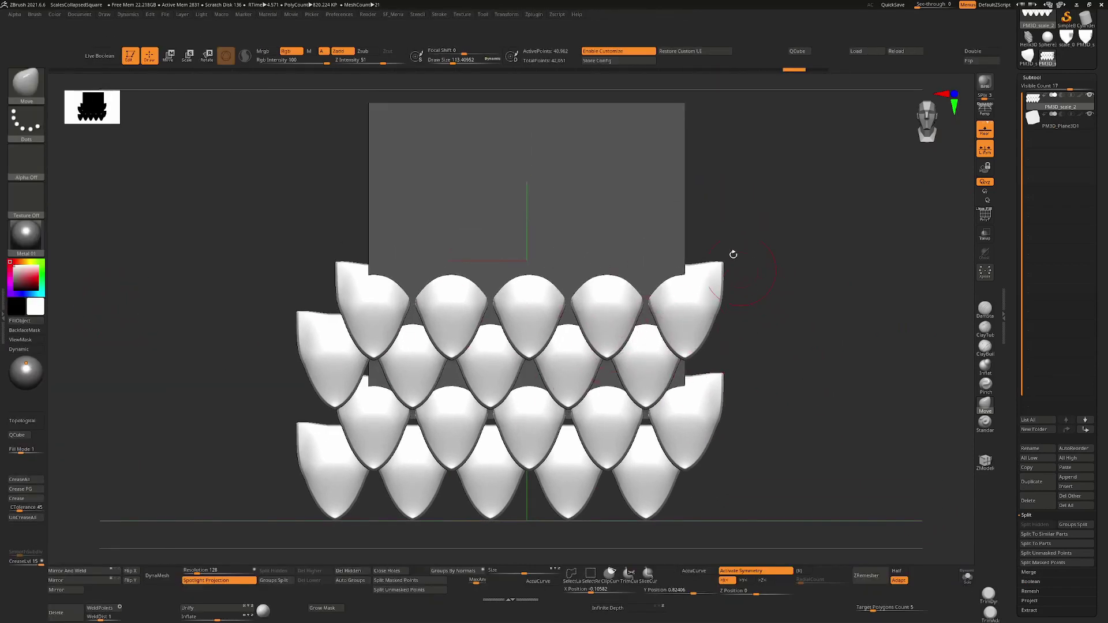
key(ctrl+z)
key(ctrl+z)
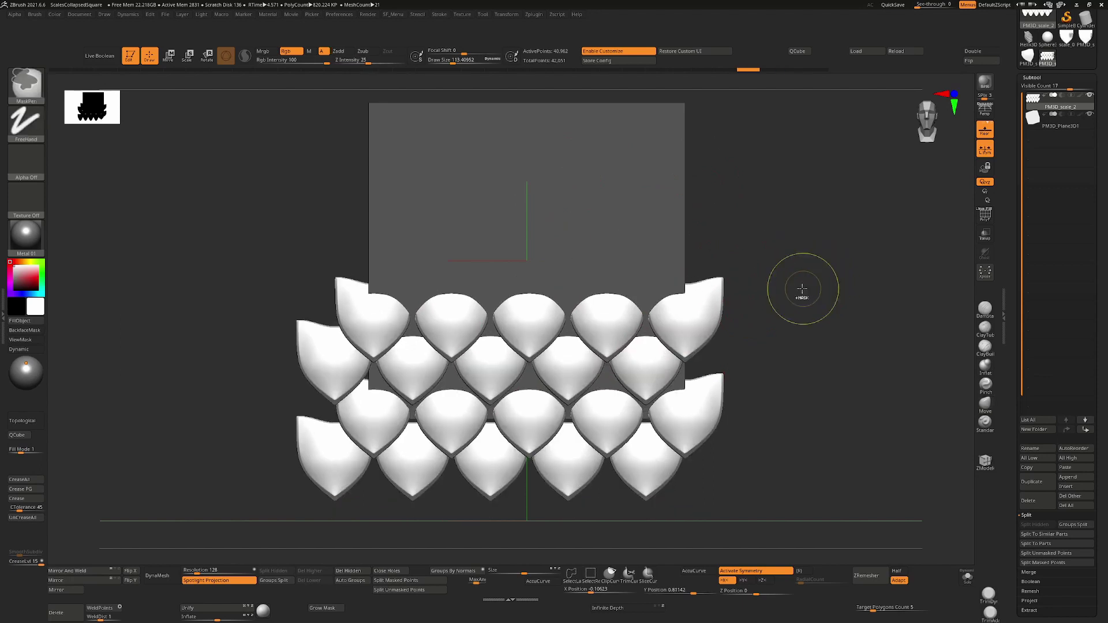
key(ctrl+z)
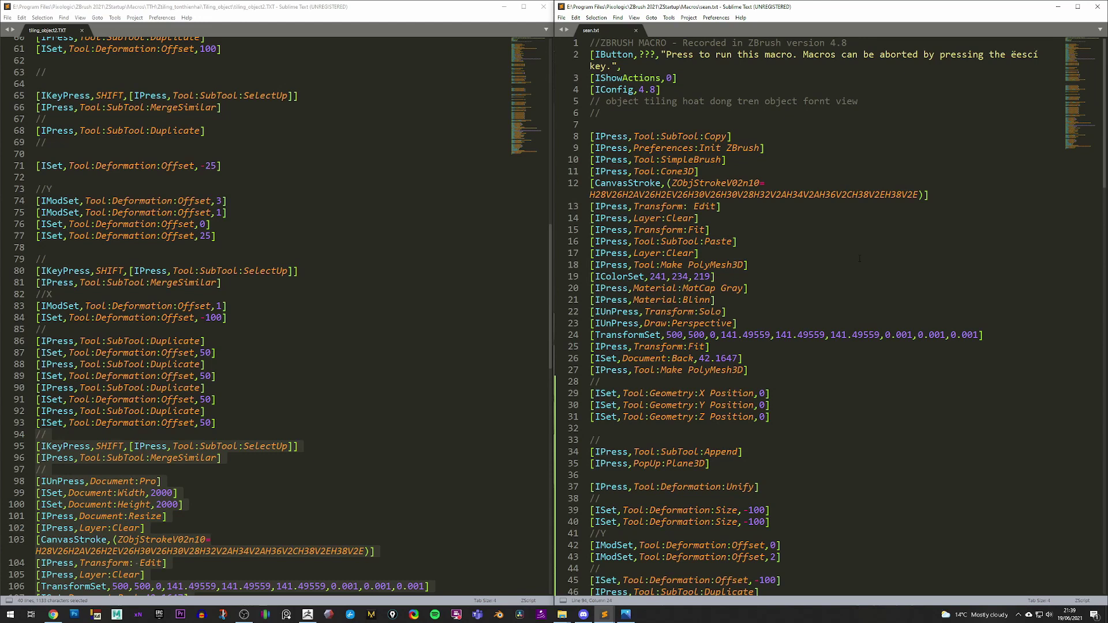
Compare the two macros' offsets, highlighting the reduced value 80 on line 56.
scroll(860, 259, down, 7)
click(290, 342)
scroll(290, 342, down, 6)
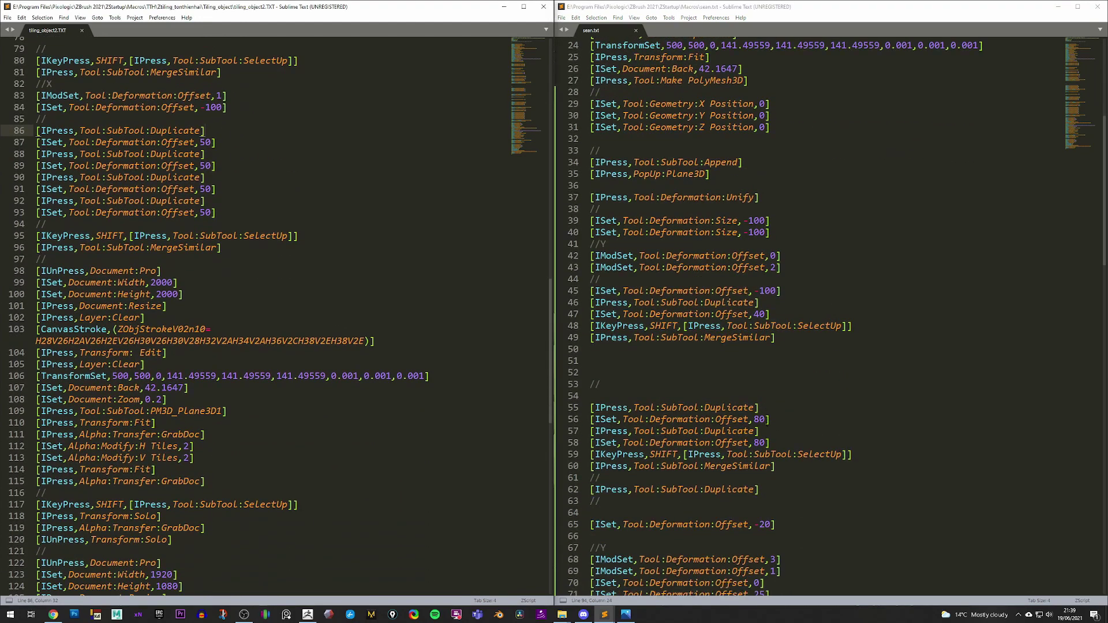
scroll(832, 316, down, 4)
double_click(759, 288)
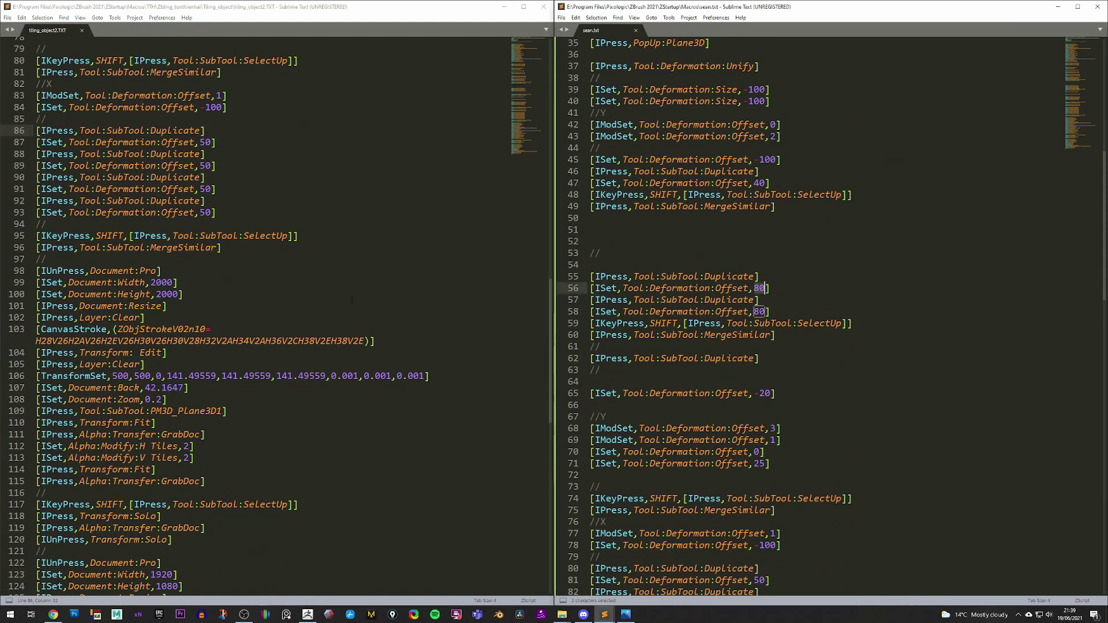
Locate the changed -20 offset on line 65, then close the original macro window.
scroll(345, 359, up, 20)
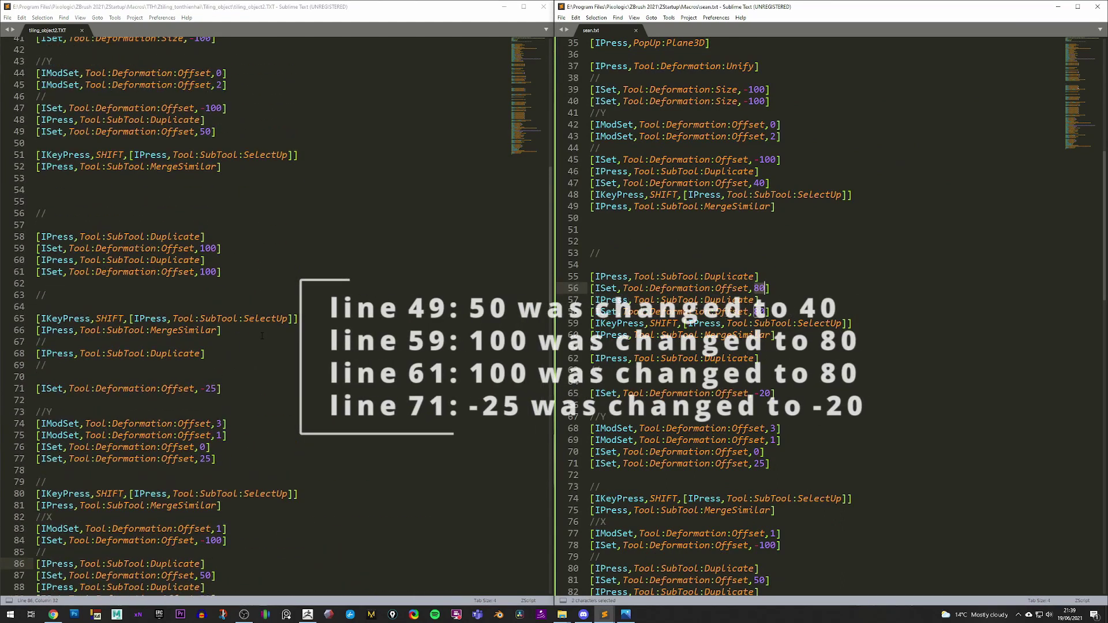
scroll(261, 335, up, 3)
scroll(262, 336, down, 4)
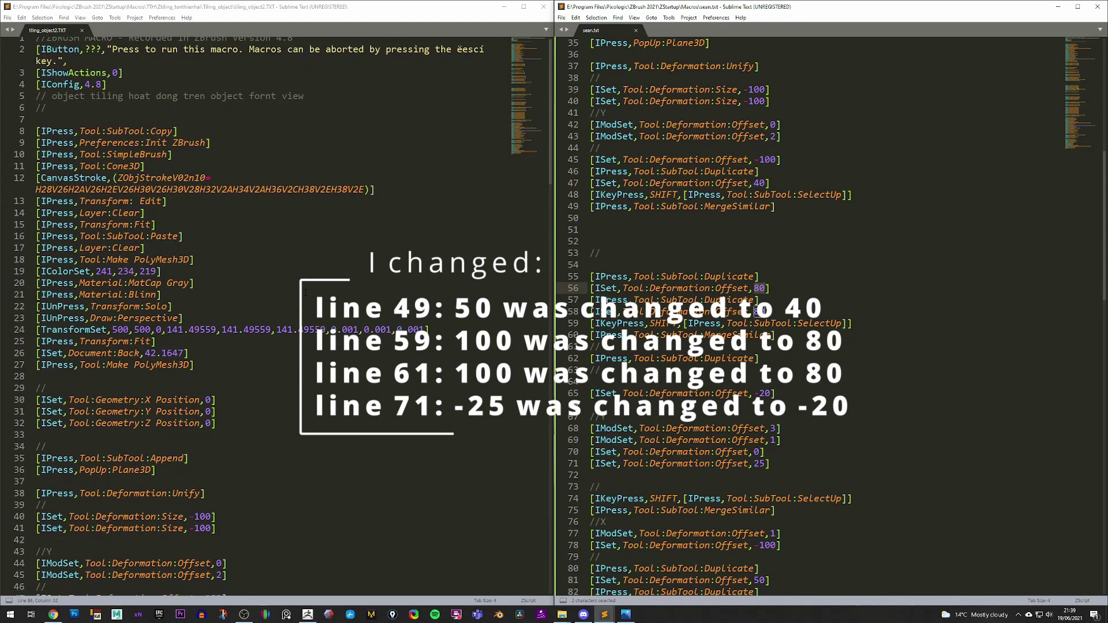
scroll(832, 317, down, 9)
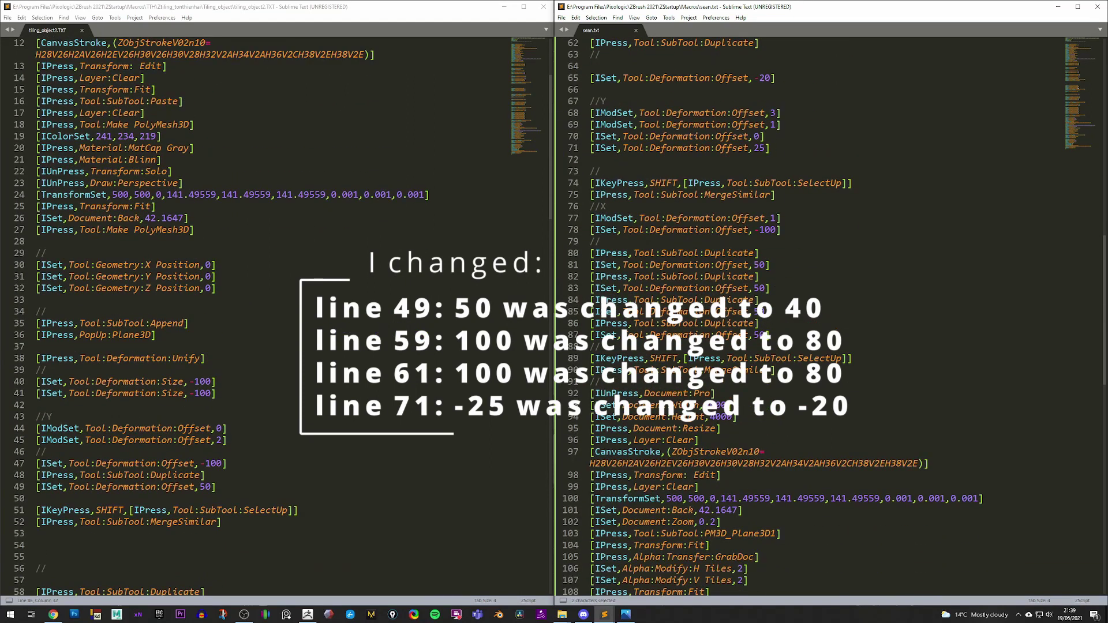
scroll(774, 317, down, 3)
scroll(394, 316, down, 7)
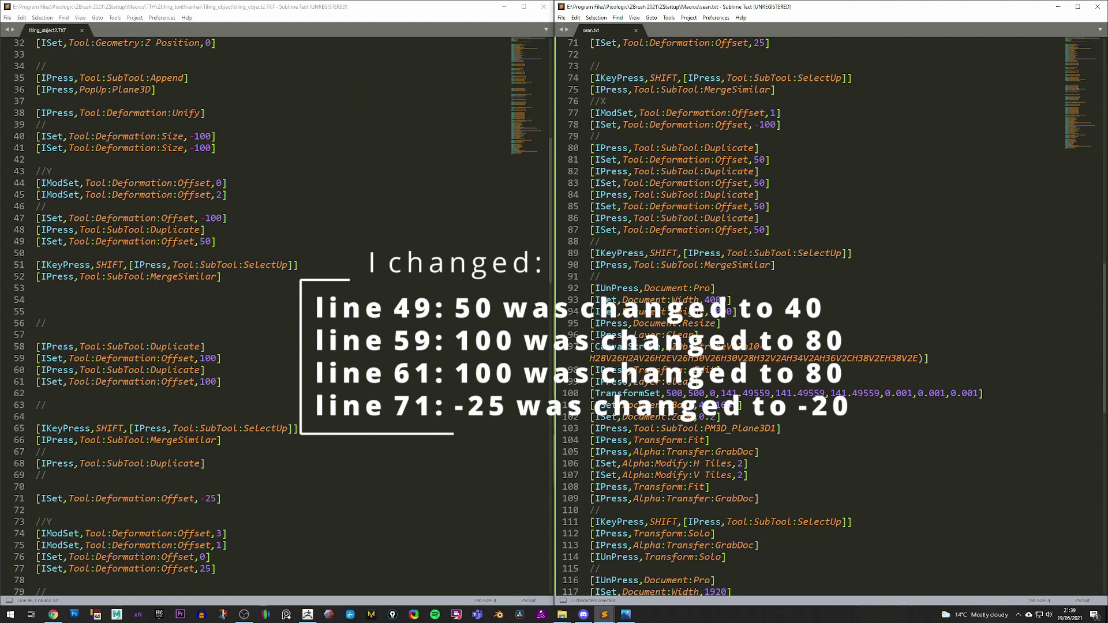
scroll(785, 198, up, 6)
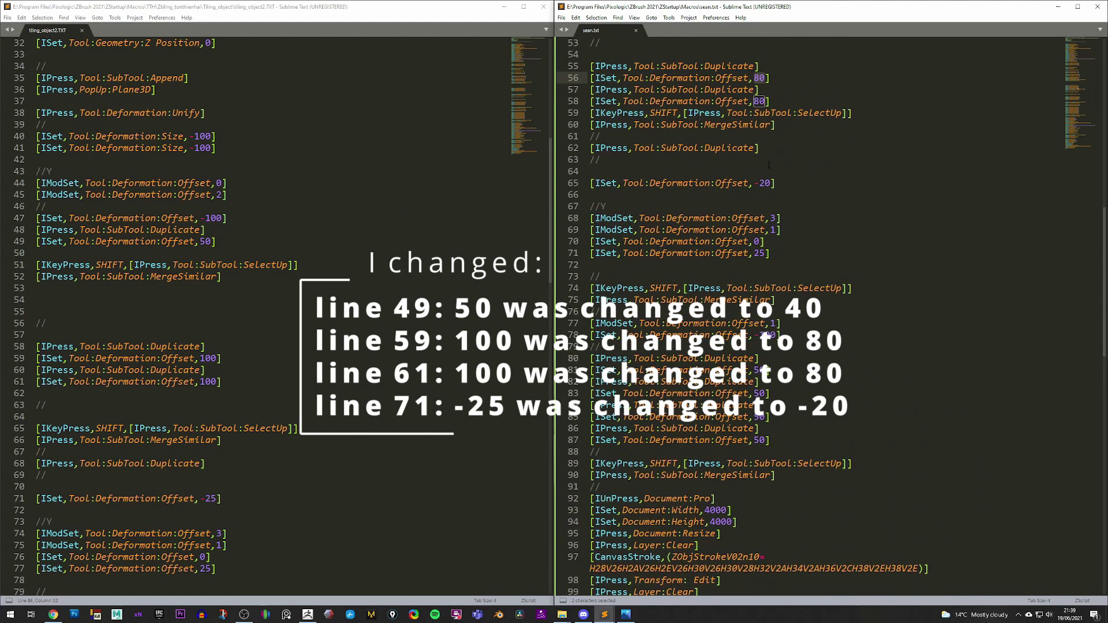
scroll(759, 85, up, 2)
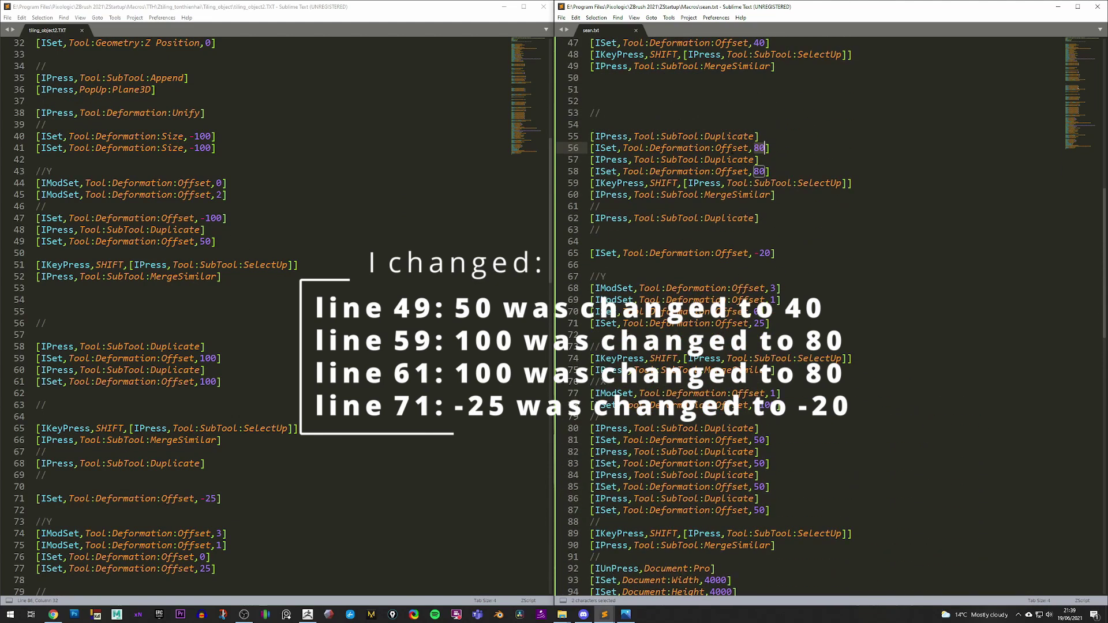
click(754, 252)
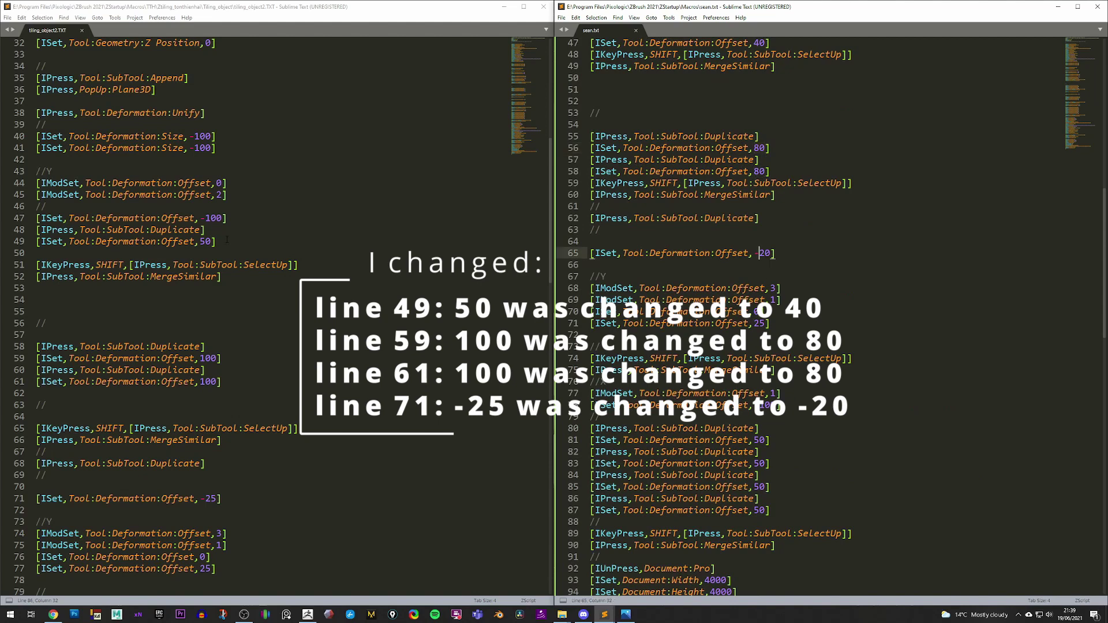
scroll(229, 345, down, 3)
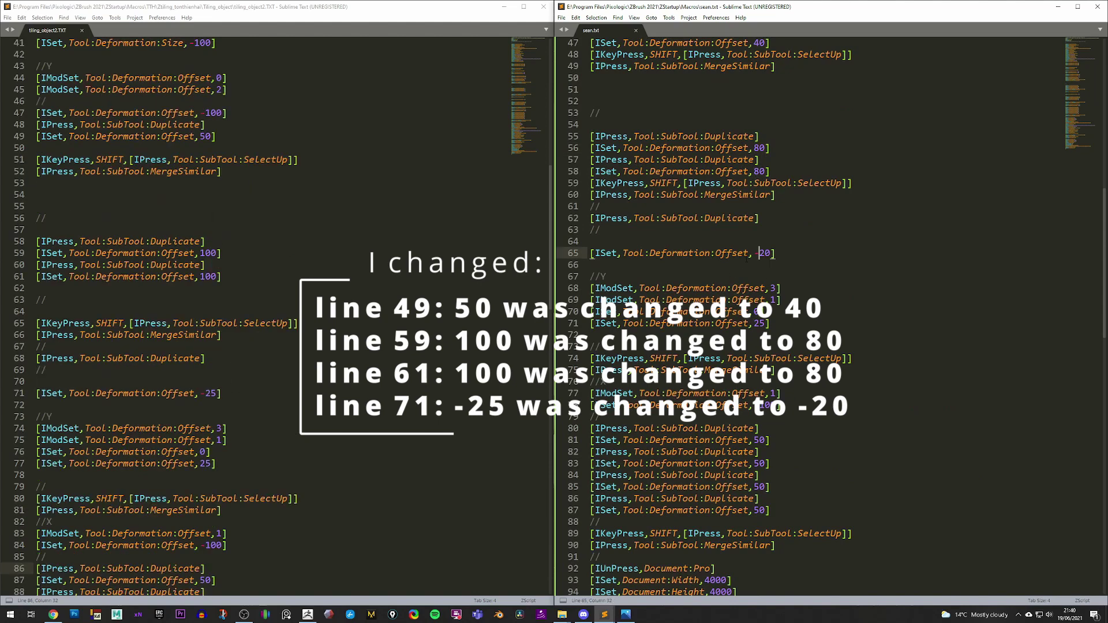
click(543, 6)
Back in ZBrush, switch the array Off then On, and run the edited fix_square macro.
click(1098, 6)
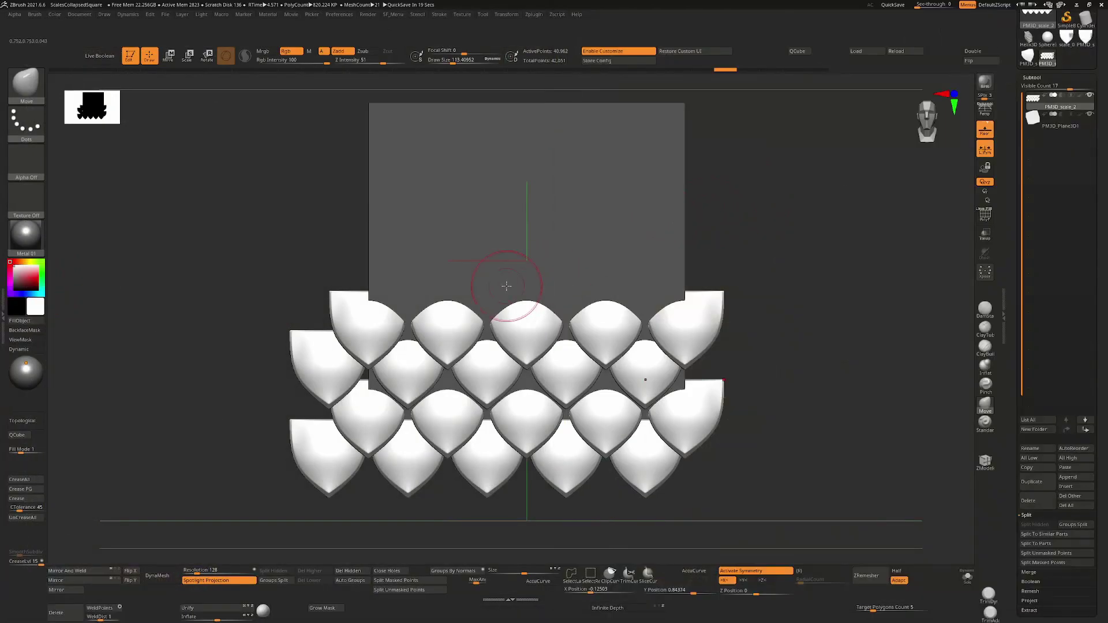
key(Tab)
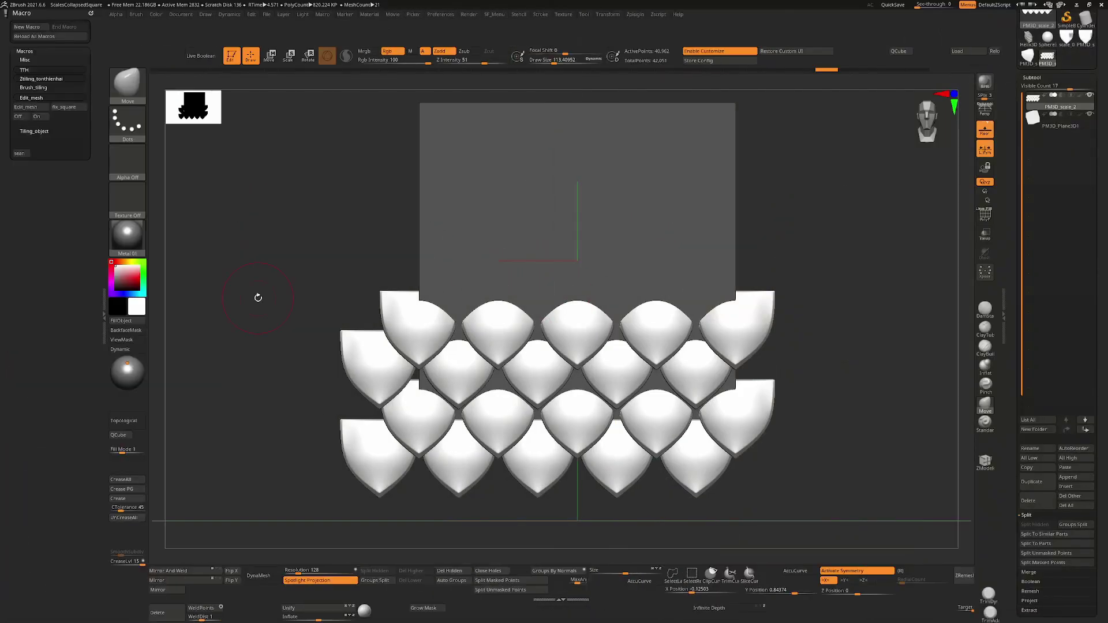
click(18, 117)
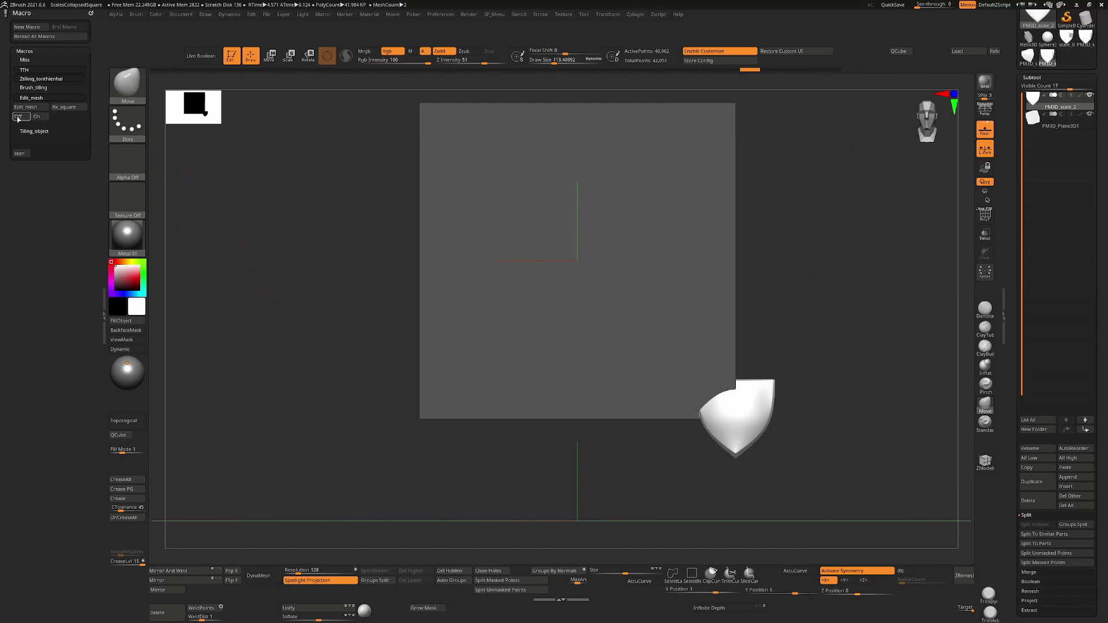
click(36, 117)
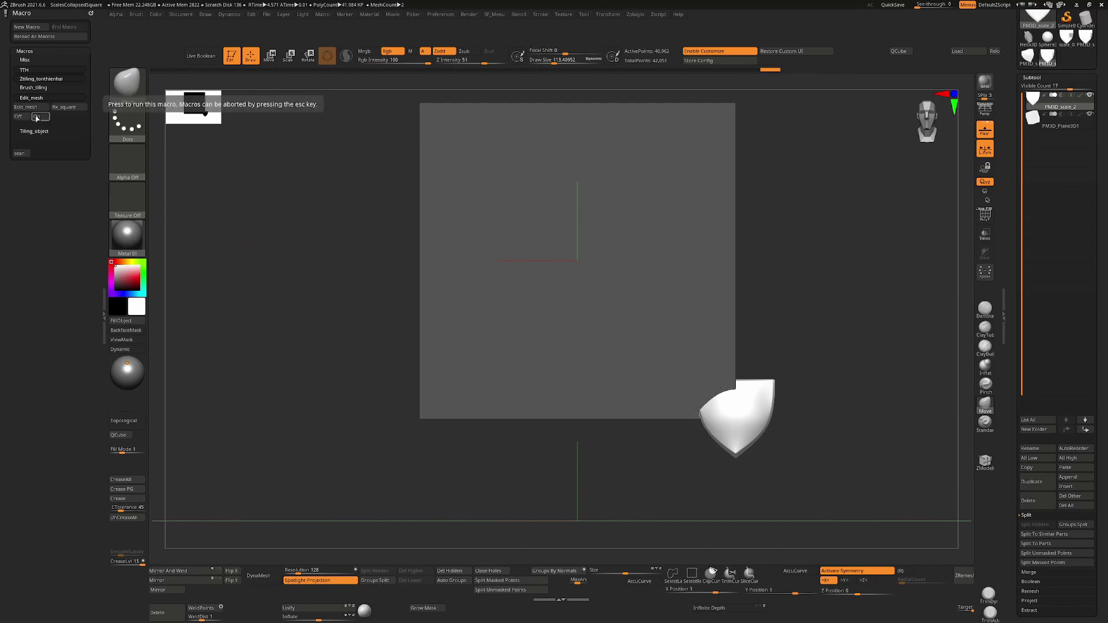
click(68, 107)
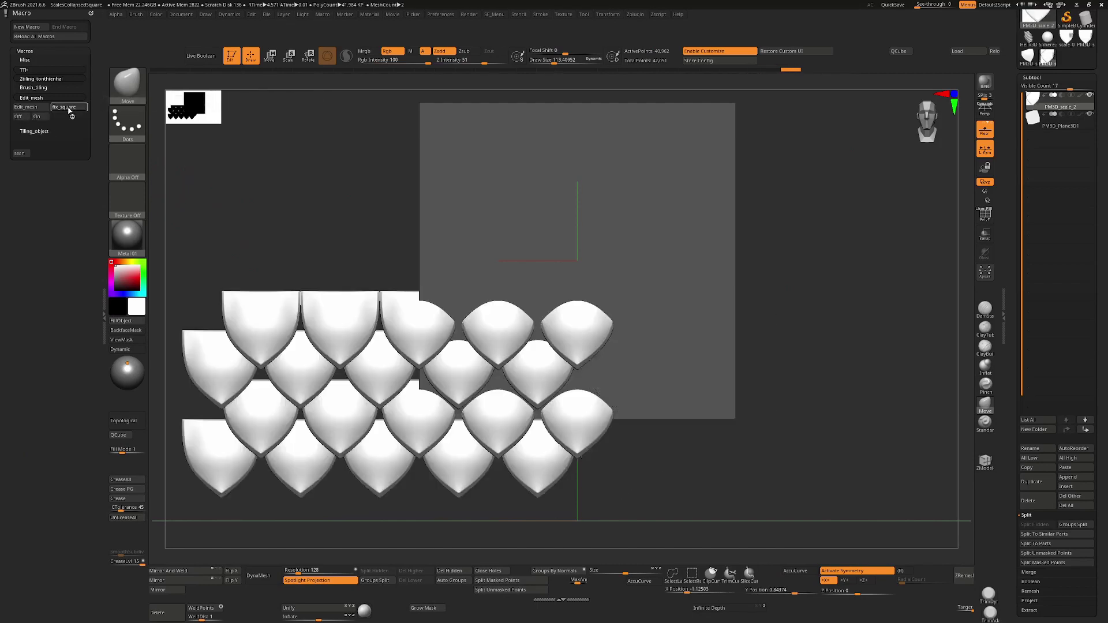
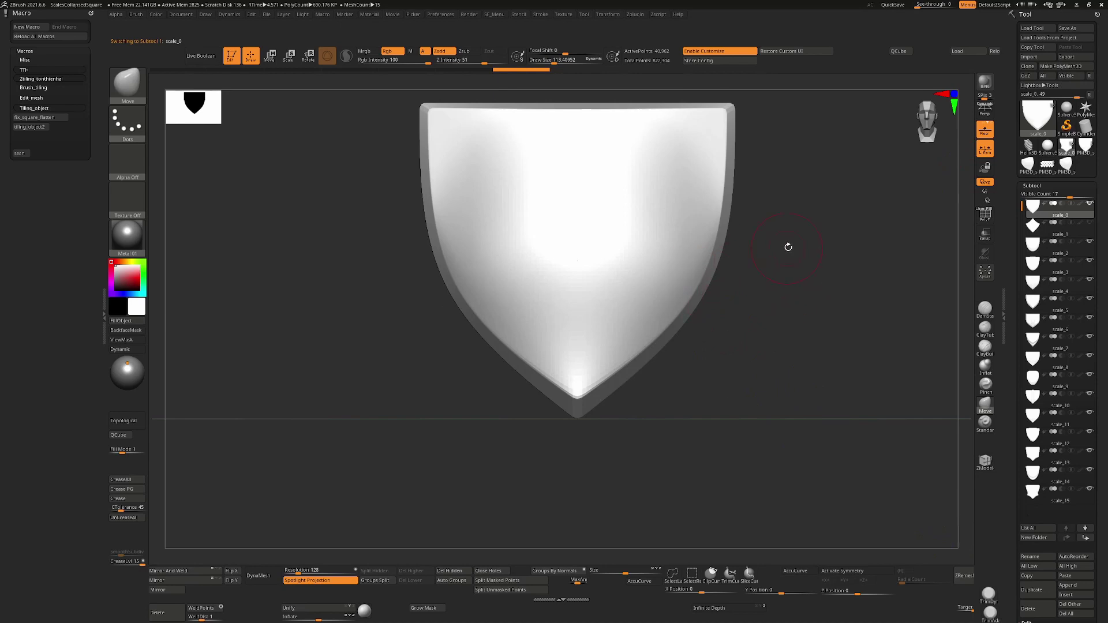
Shift the scale_0 shield lower in the view and launch the scale-tiling macro.
alt+drag(788, 247, 785, 275)
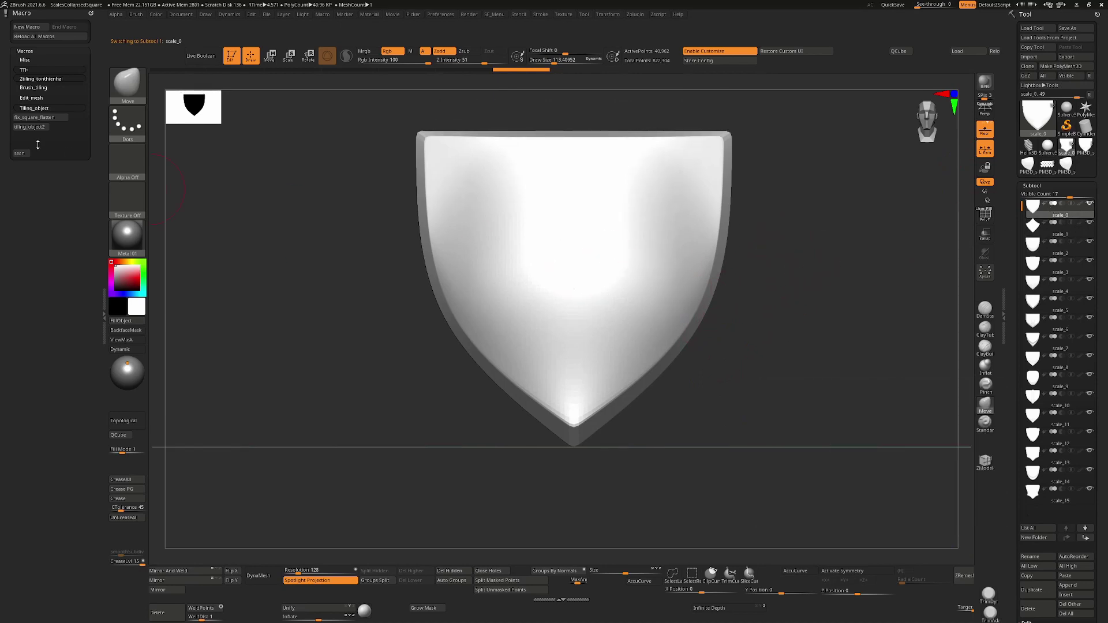
click(27, 127)
mouse_move(1055, 235)
Run the tiling_object2 macro and accept the ZBrush reset to build the tiled scale patch.
click(34, 127)
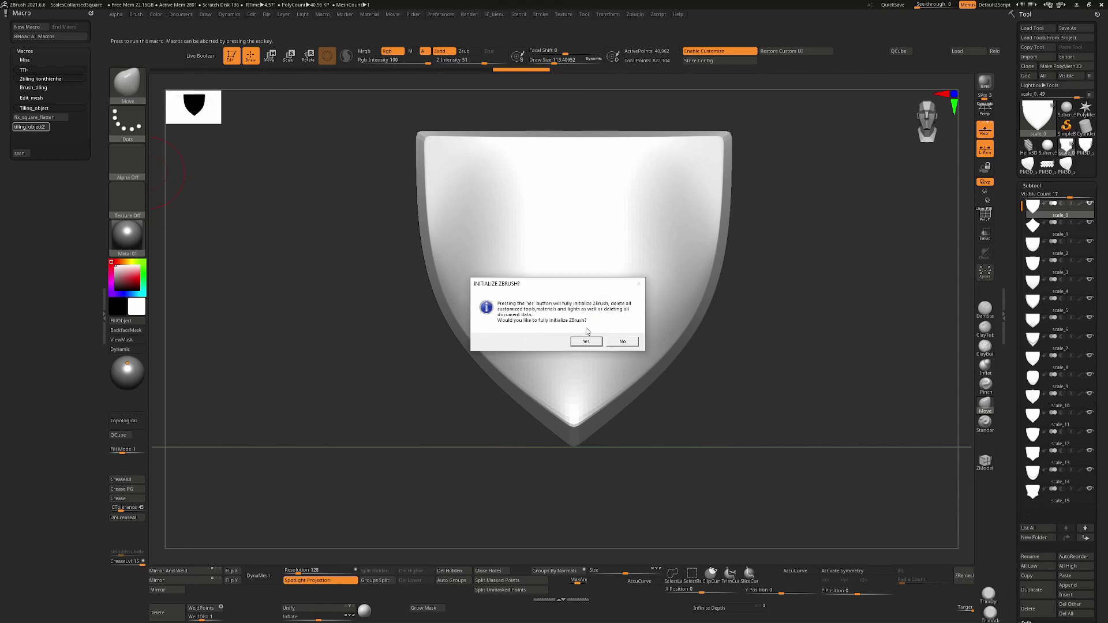
click(587, 342)
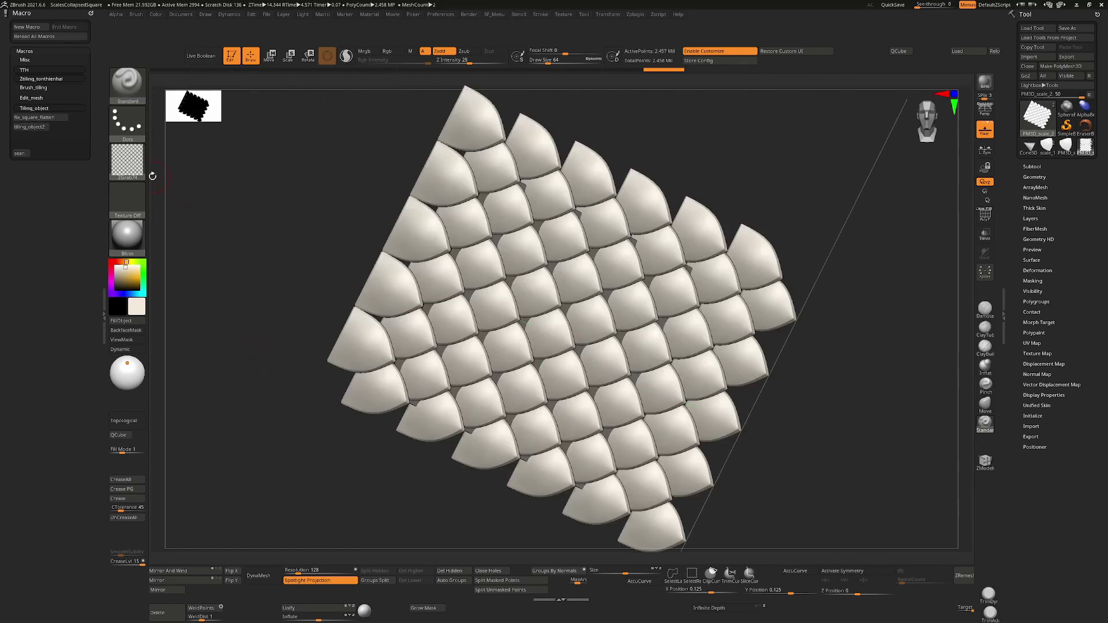
Export the tiled scale pattern as an alpha, then rotate the sheet to view its back.
mouse_move(131, 171)
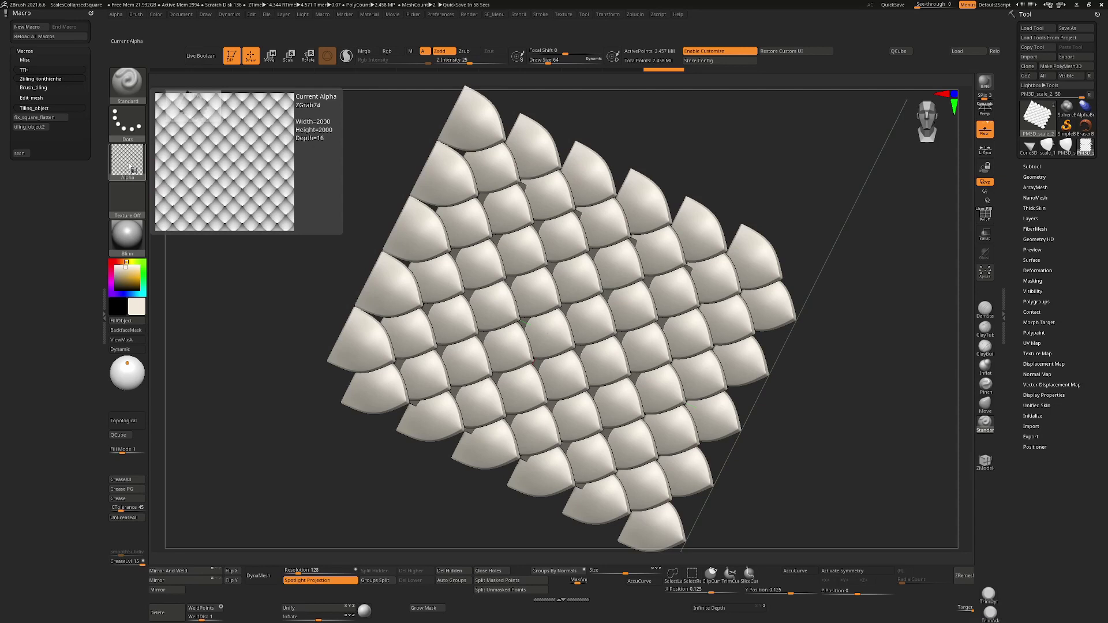
click(131, 171)
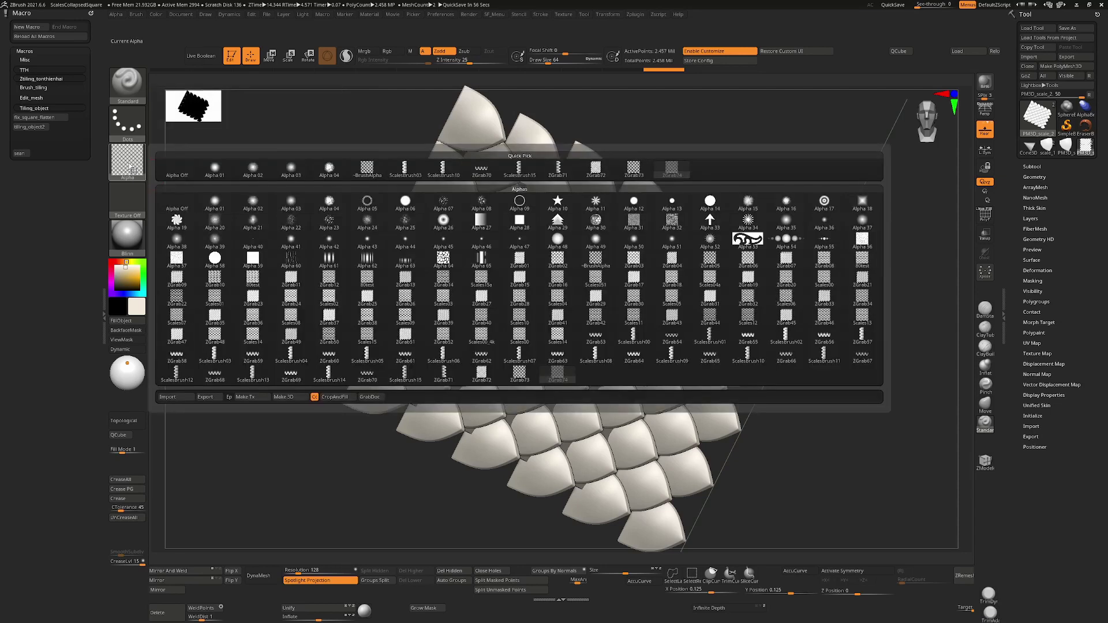
click(205, 397)
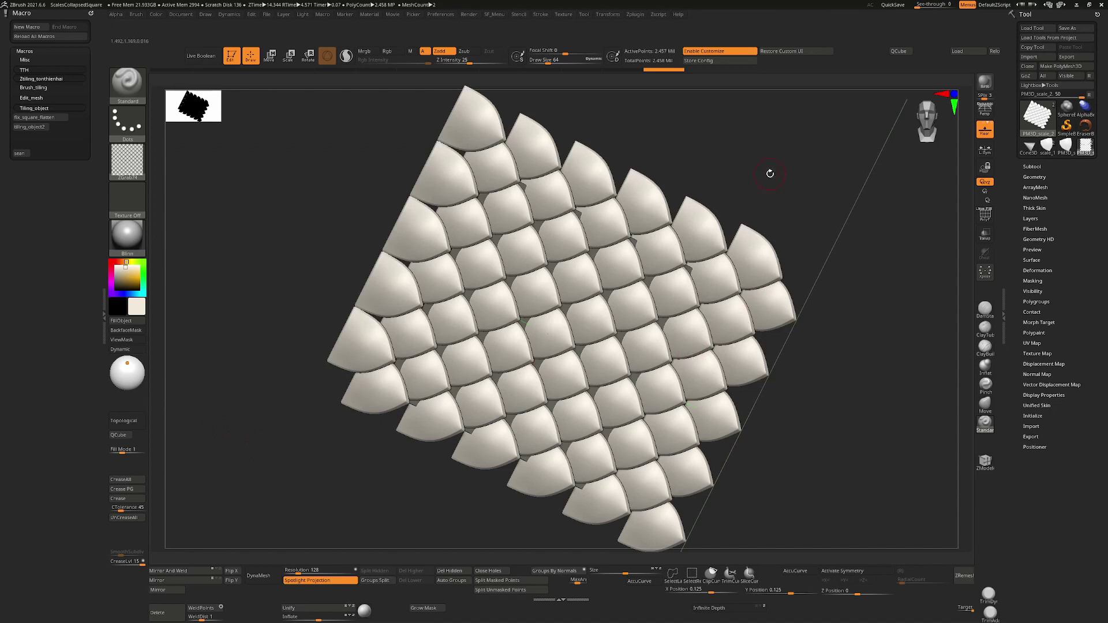
drag(770, 173, 842, 243)
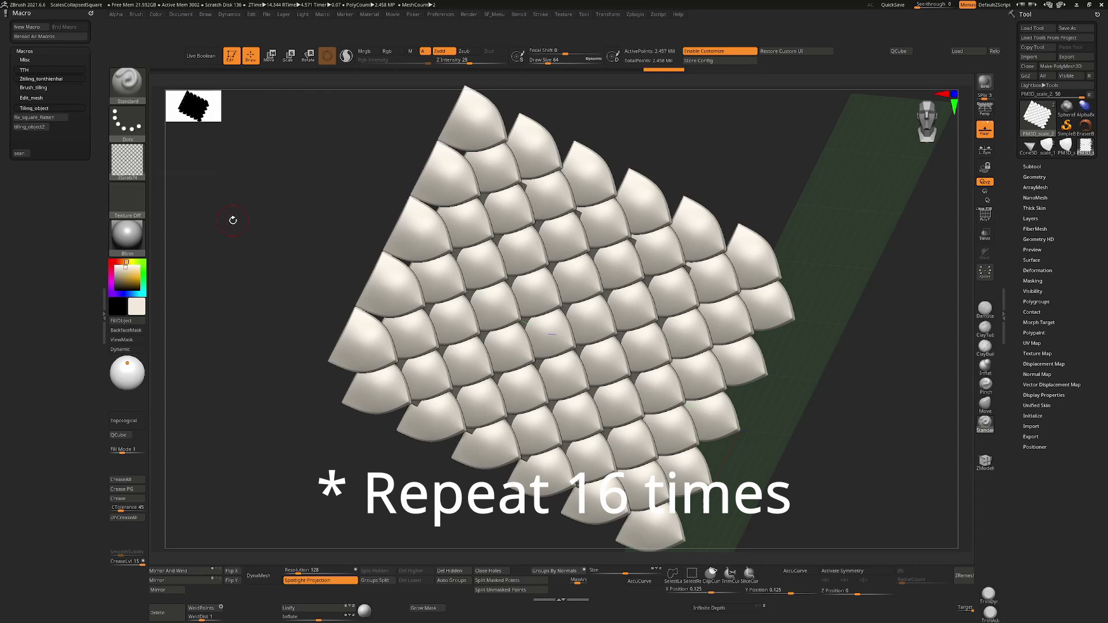
shift+drag(257, 301, 816, 309)
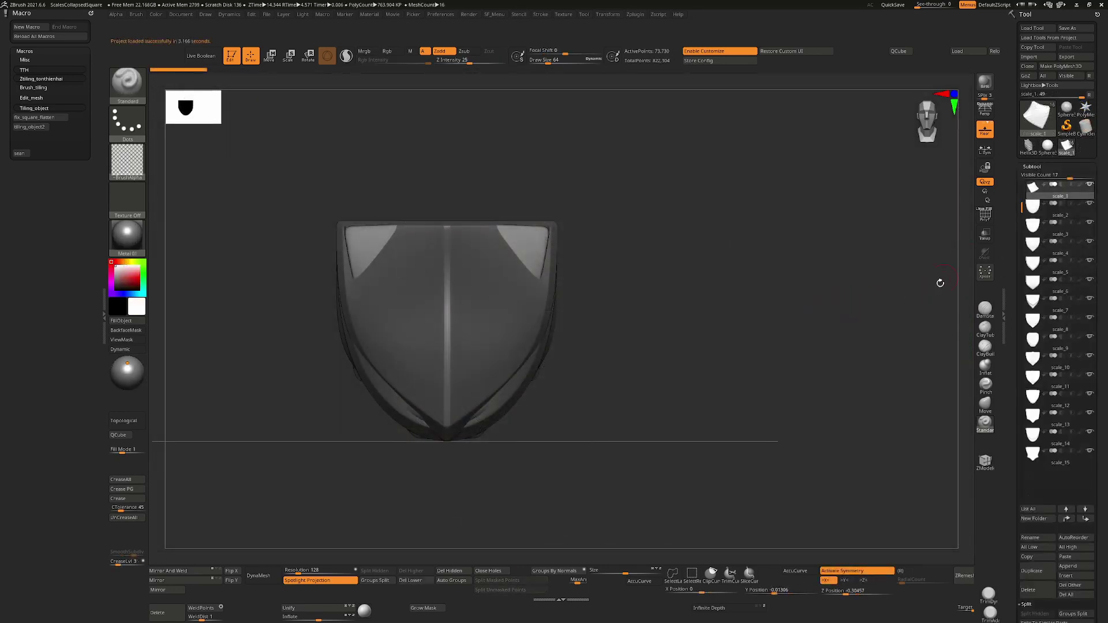
Solo the active scale piece and step through scale_1 and scale_2.
key(ctrl+1)
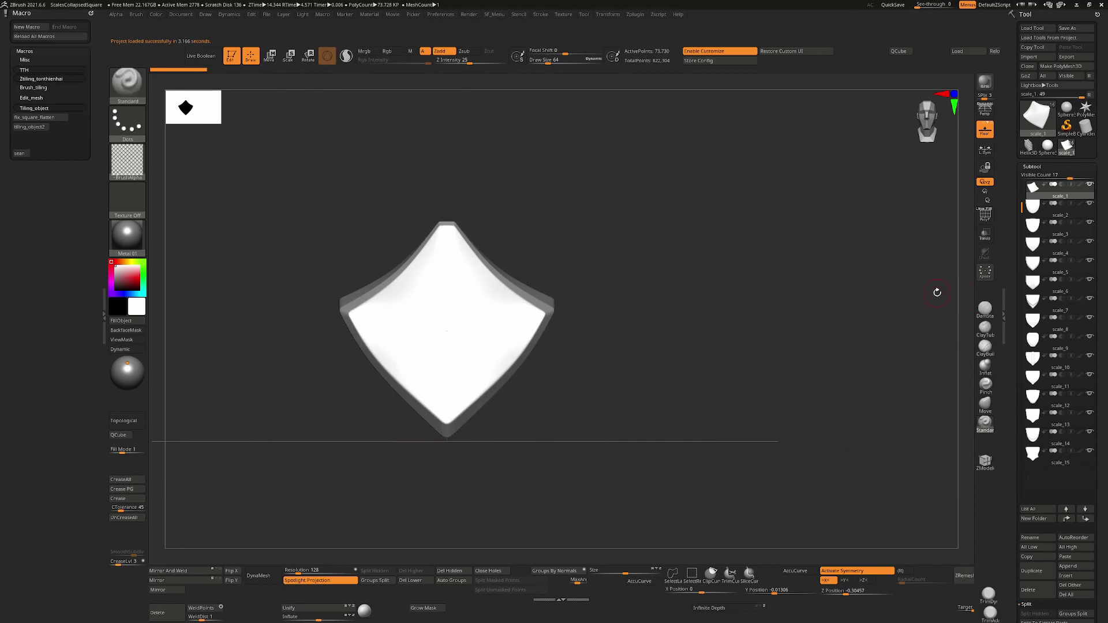
key(Down)
key(Down)
key(Down)
key(Down)
key(Down)
key(Down)
key(Down)
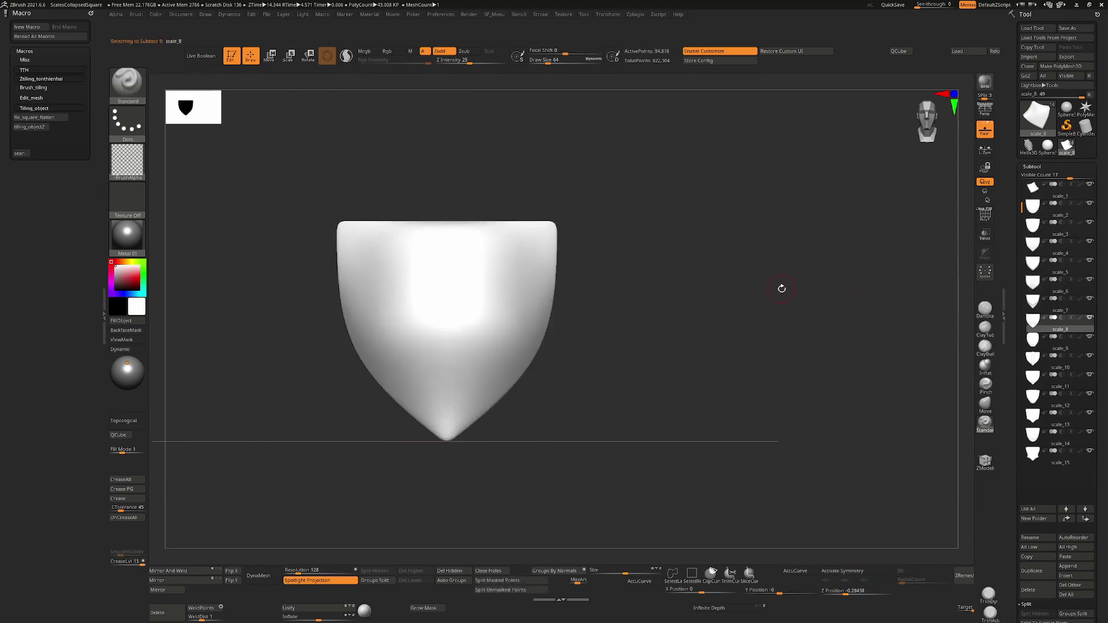
key(Down)
key(Down)
key(Down)
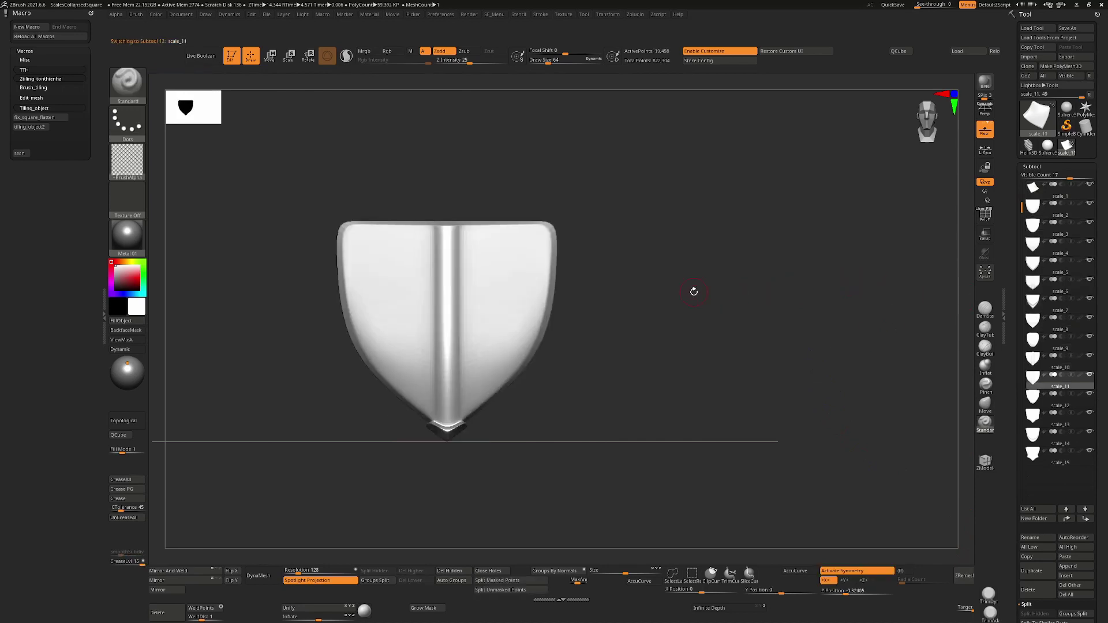
mouse_move(1029, 278)
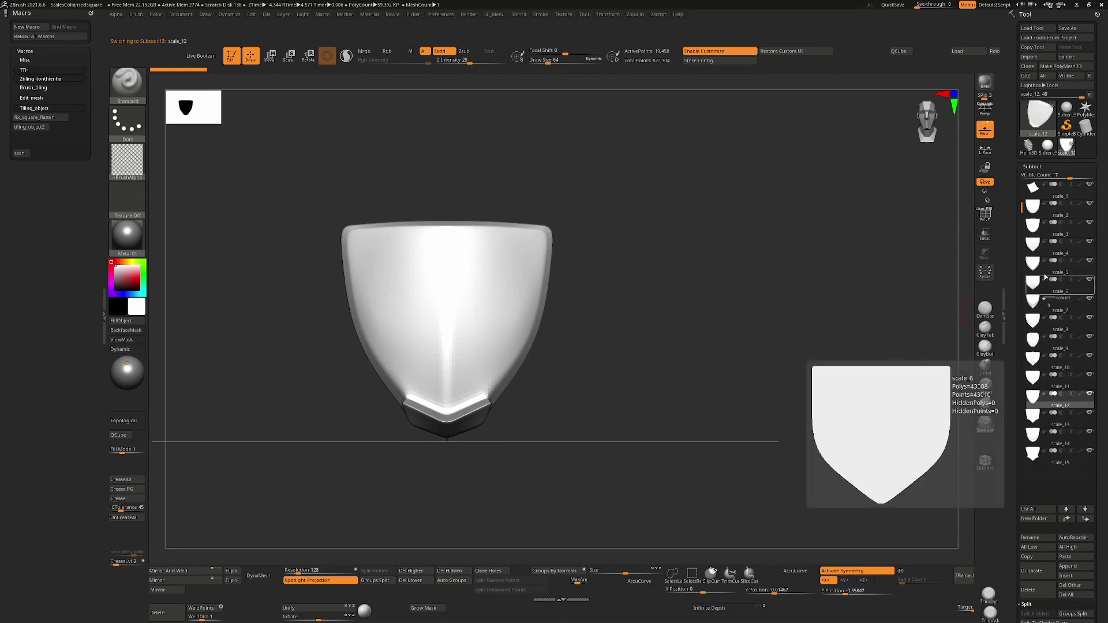
click(1055, 201)
click(1057, 209)
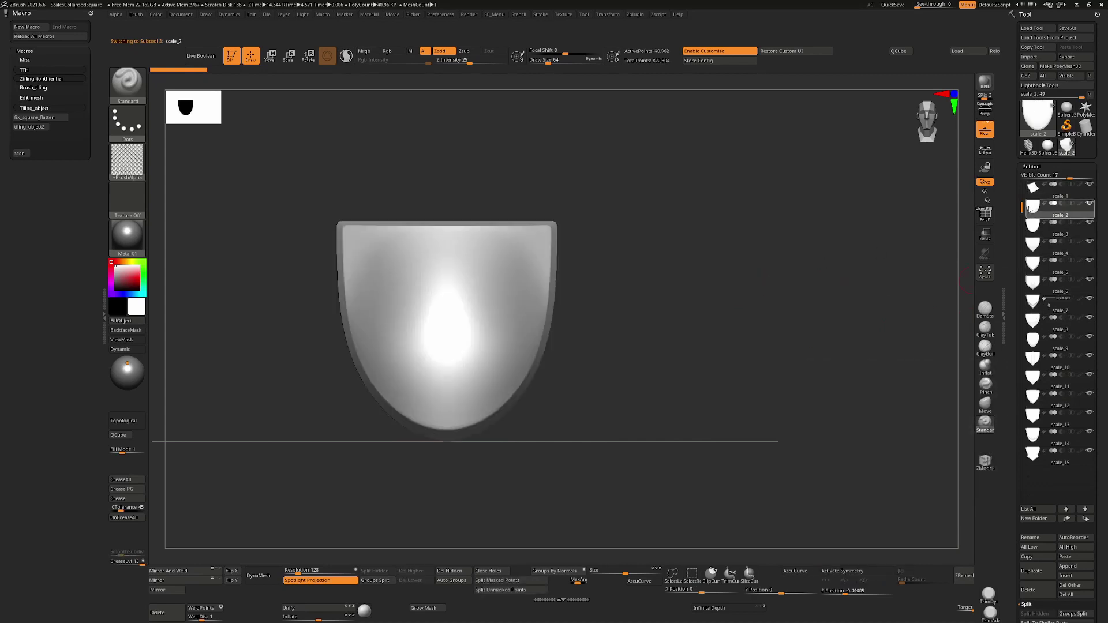
scroll(1057, 197, up, 1)
Select the pointed scale_0 and duplicate it into scale_16.
click(1057, 197)
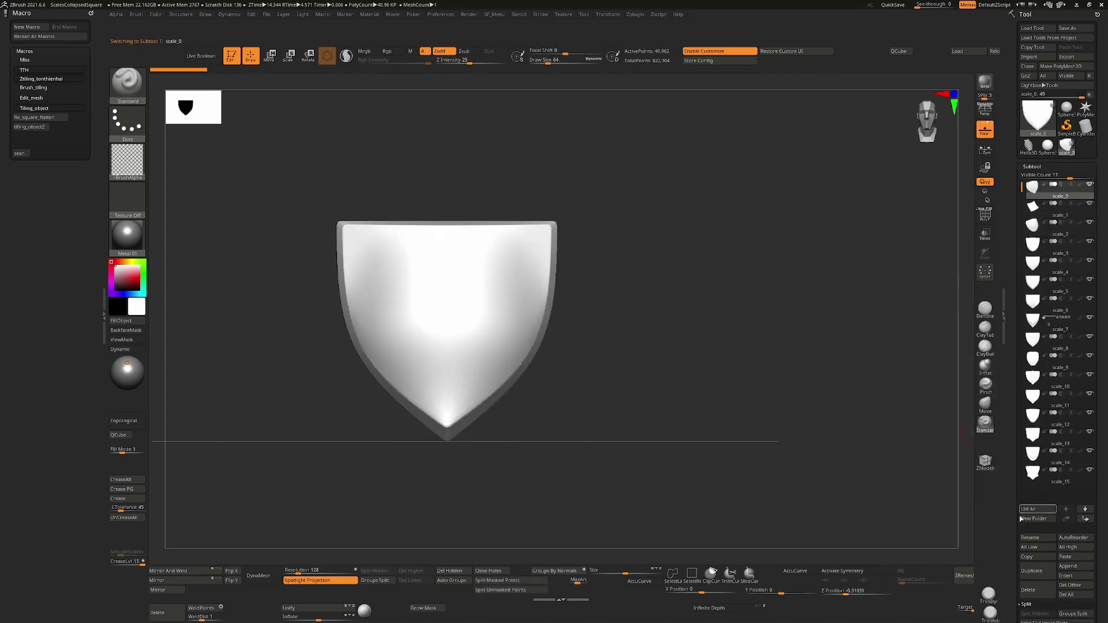
click(1048, 572)
scroll(1048, 571, down, 3)
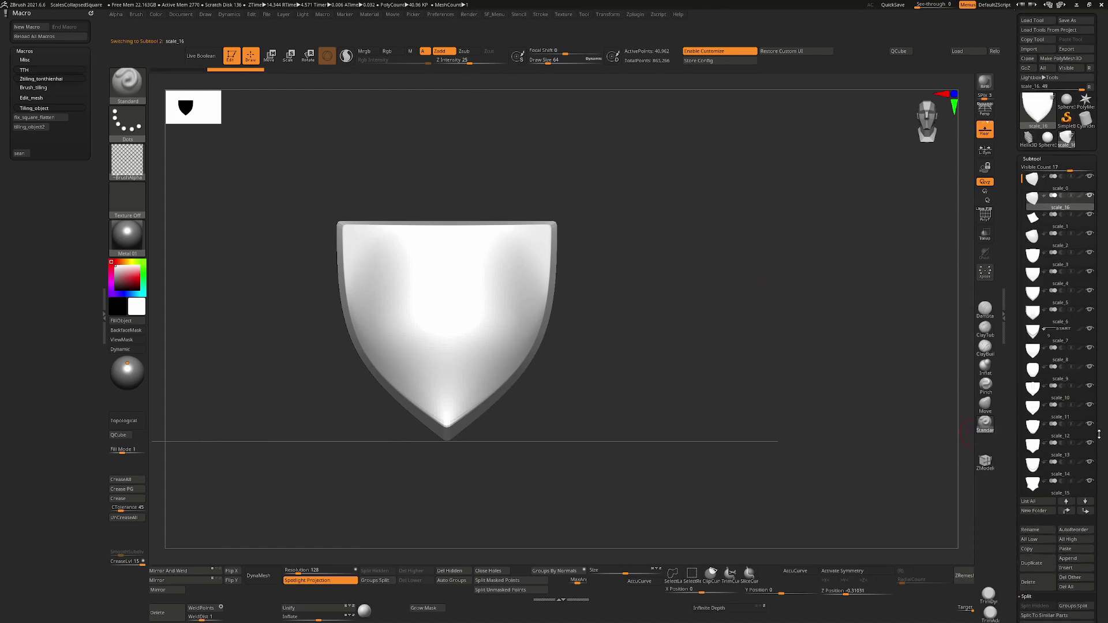
key(shift+f)
Reconstruct subdivisions on scale_16 three times, down to its 42-point base cage.
alt+drag(712, 348, 728, 306)
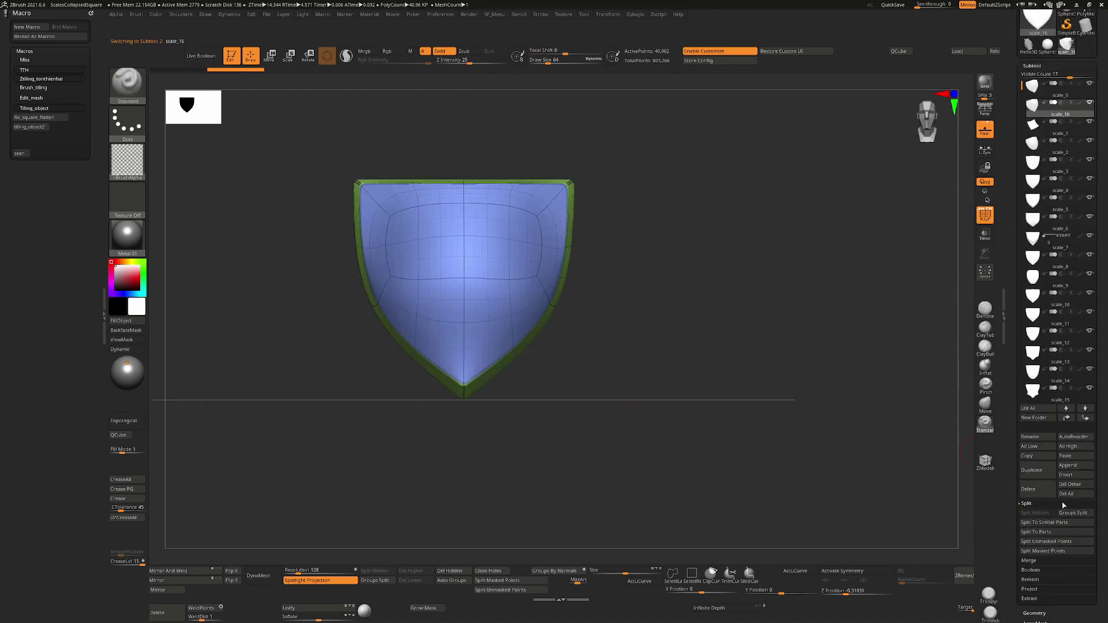
drag(1100, 502, 1092, 446)
click(1034, 450)
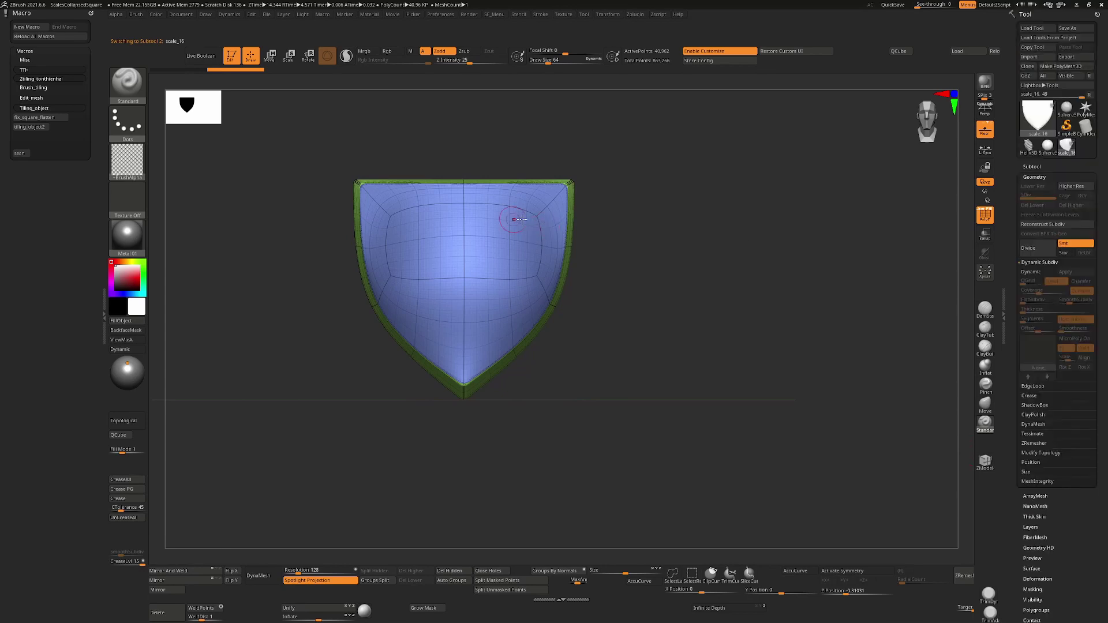
click(1050, 225)
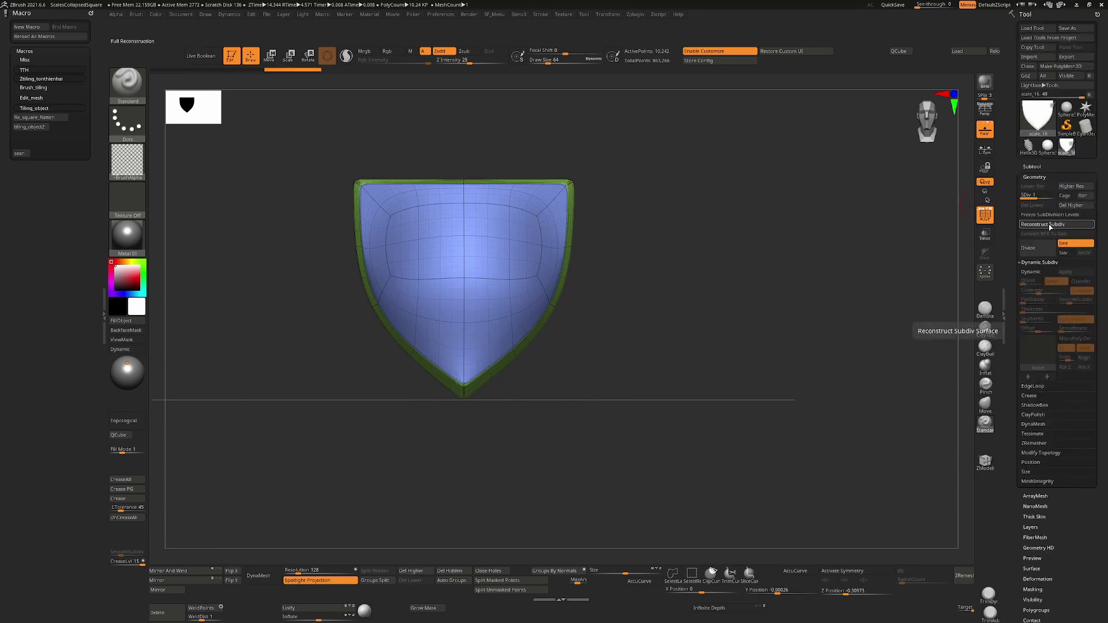
click(1050, 225)
click(1051, 225)
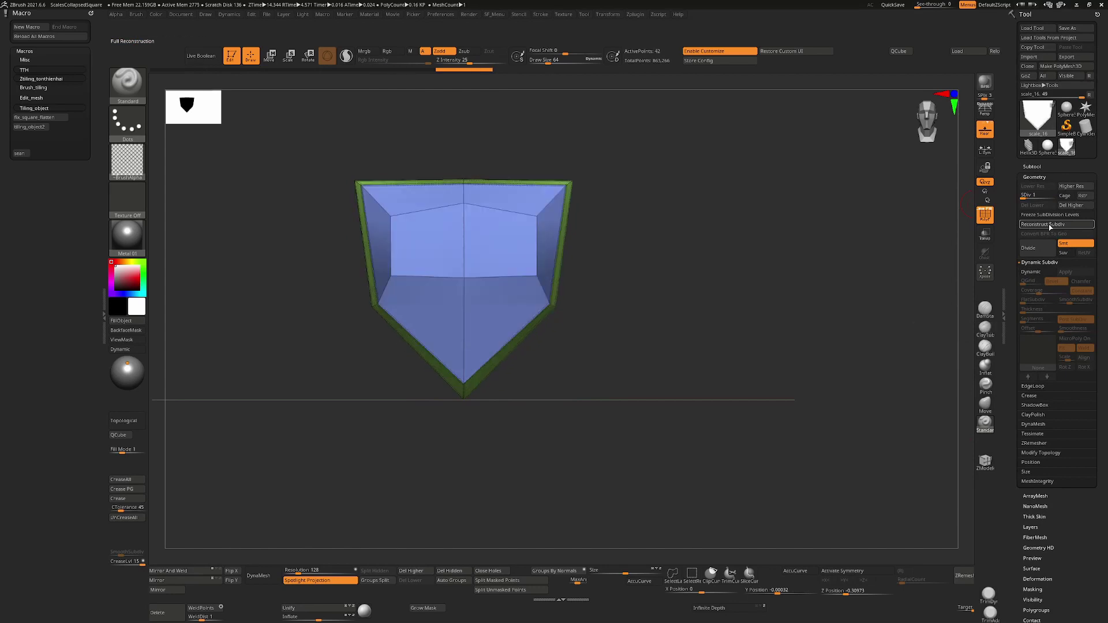
Mask the shield rim and lower the inner faces with the Transpose gizmo.
ctrl+drag(581, 337, 509, 247)
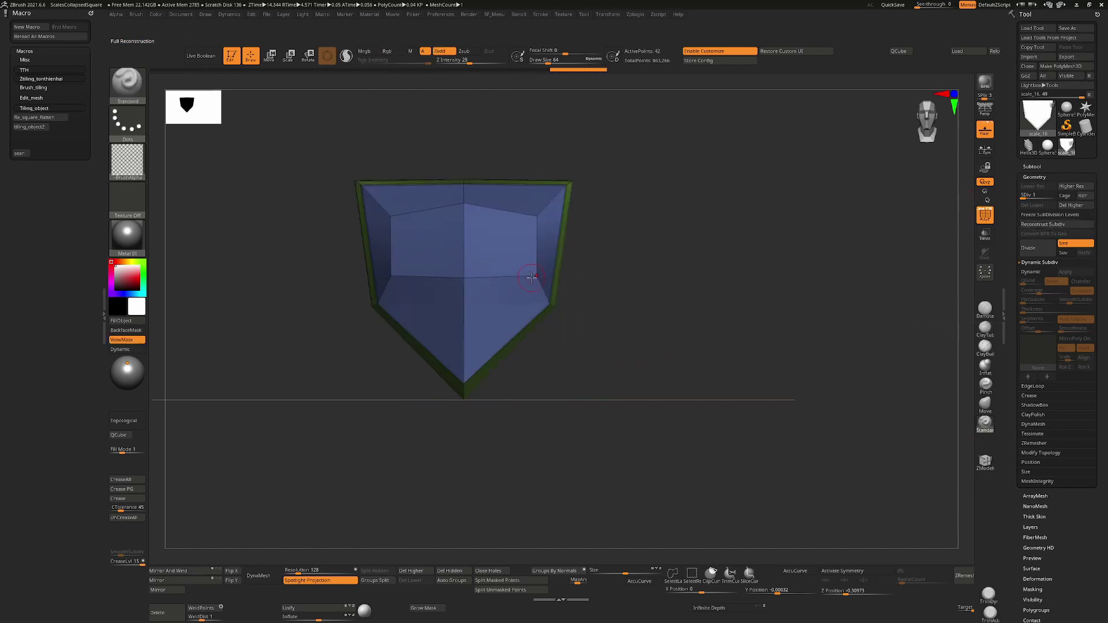
ctrl+drag(618, 290, 585, 350)
ctrl+drag(587, 350, 469, 277)
key(w)
ctrl+drag(643, 238, 648, 260)
key(q)
Switch to the ZModeler brush (B, Z, M) and try adding an edge loop.
key(b)
key(z)
key(m)
click(399, 258)
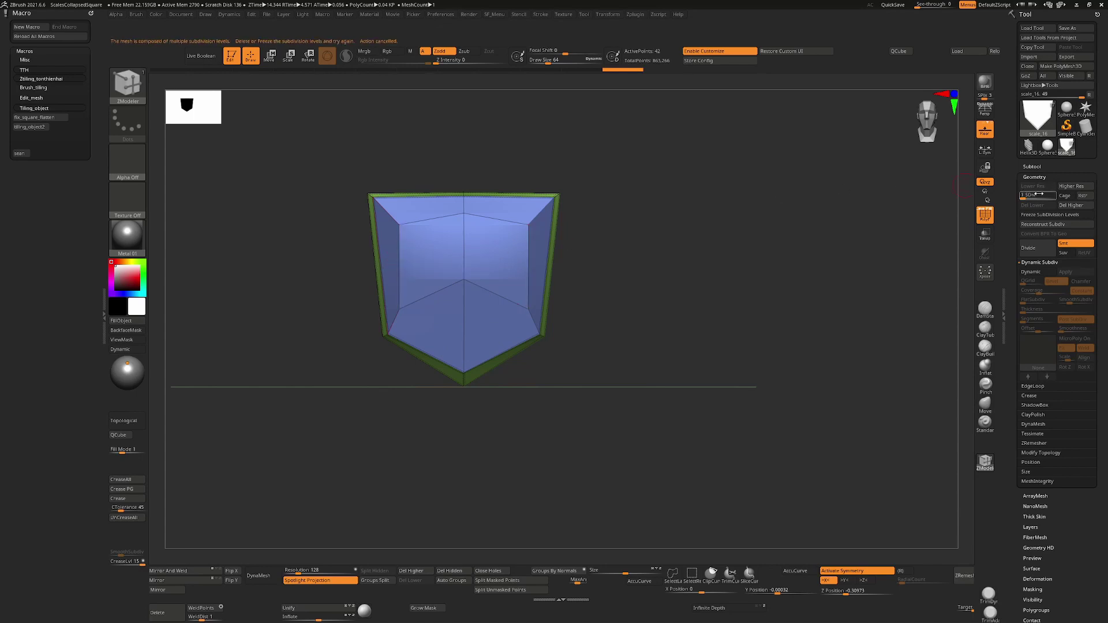
Delete higher levels, insert two edge loops, and push the unmasked inner faces down.
click(1072, 205)
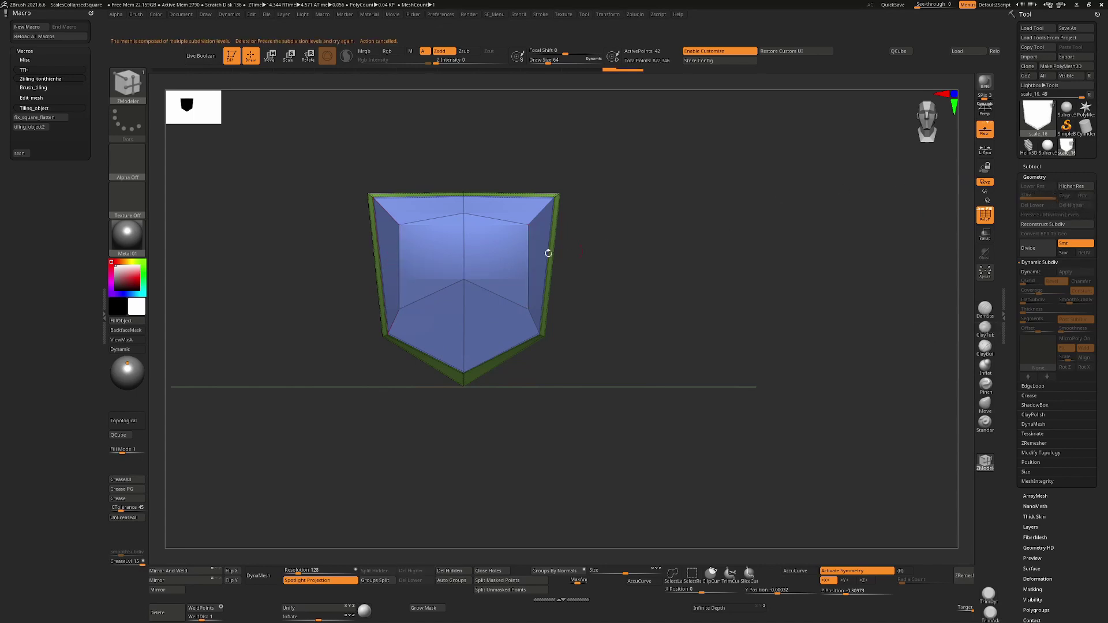
click(462, 252)
click(464, 329)
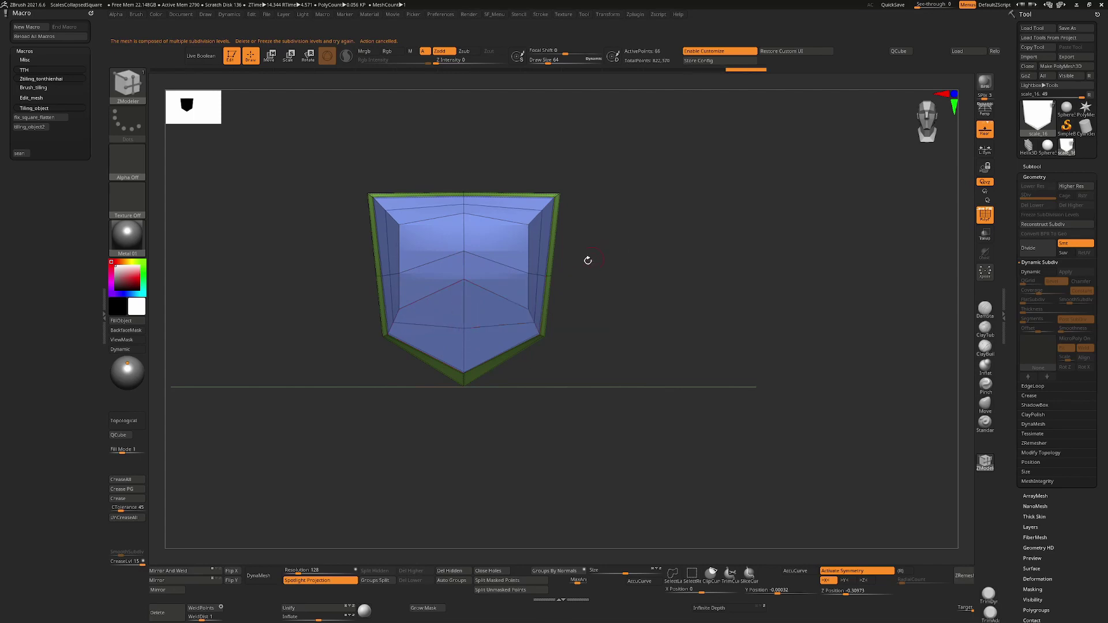
key(ctrl)
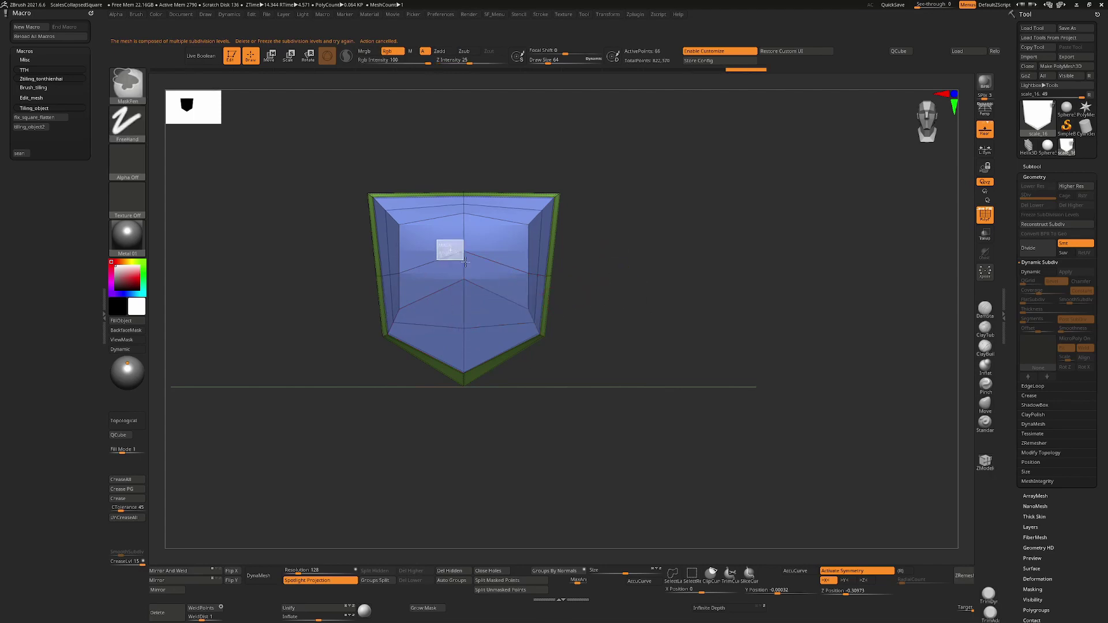
key(w)
drag(463, 268, 463, 289)
ctrl+drag(625, 274, 642, 289)
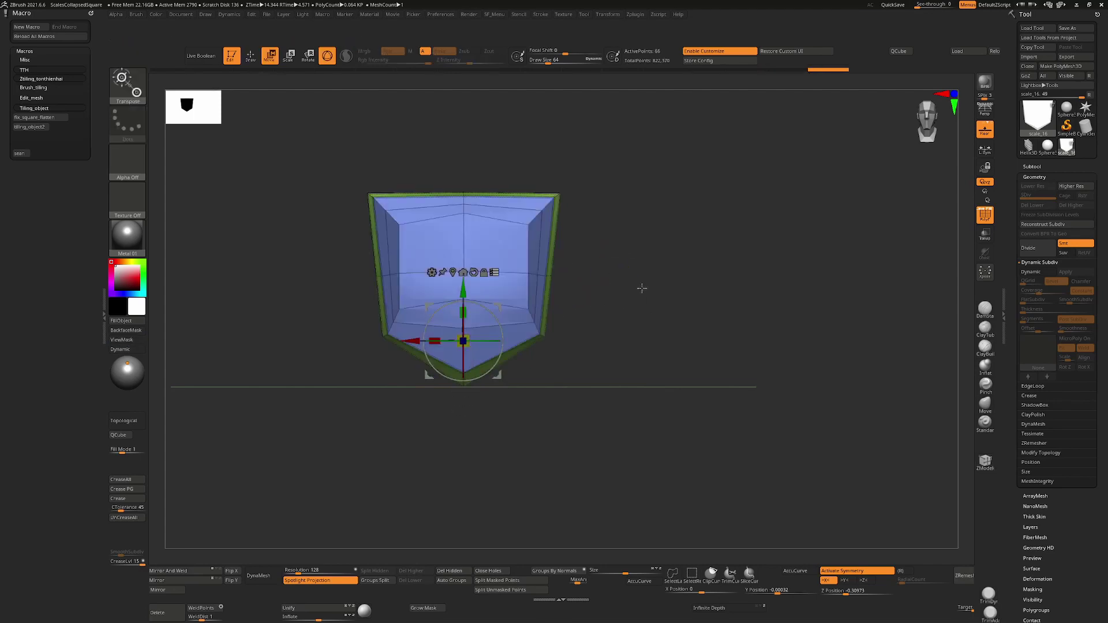
key(q)
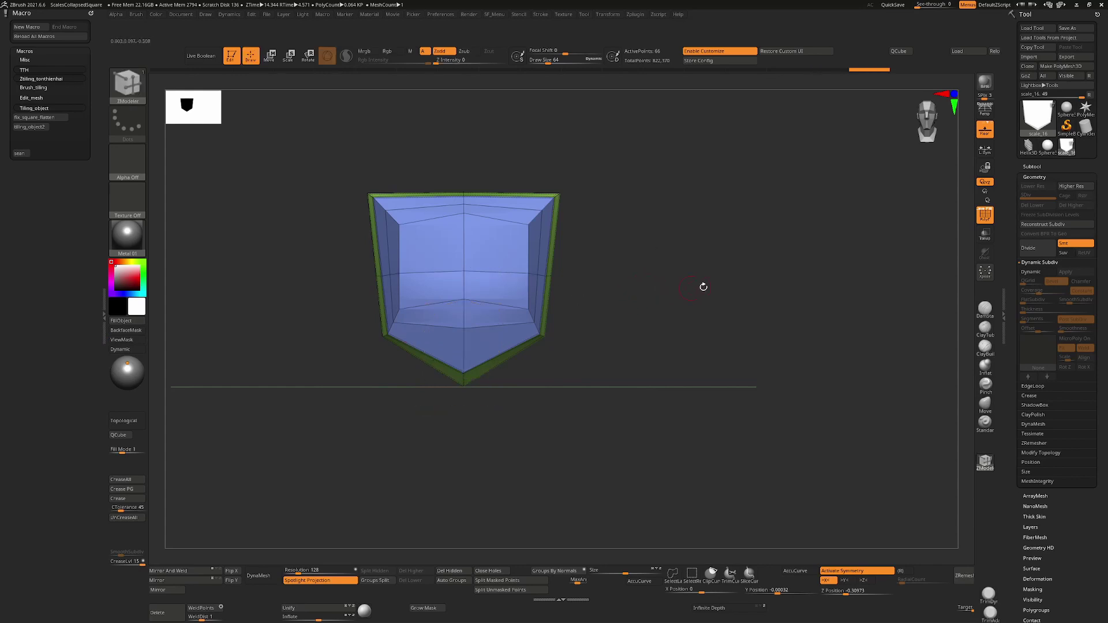
Bake smooth subdivisions and divide twice to SDiv 5, about 16,386 points.
click(1037, 272)
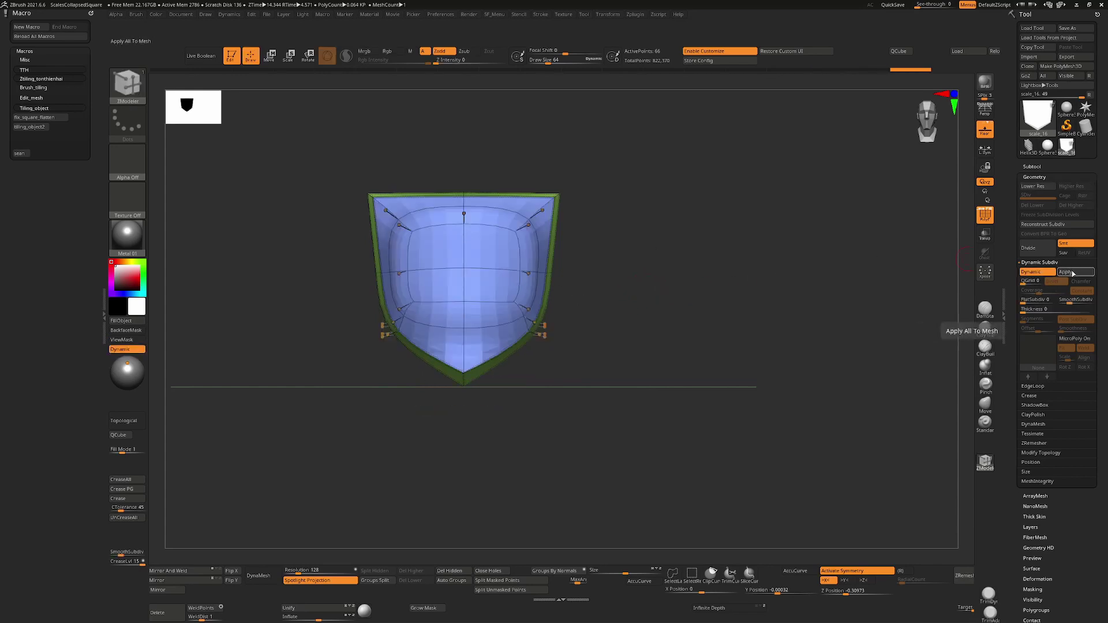
click(1073, 273)
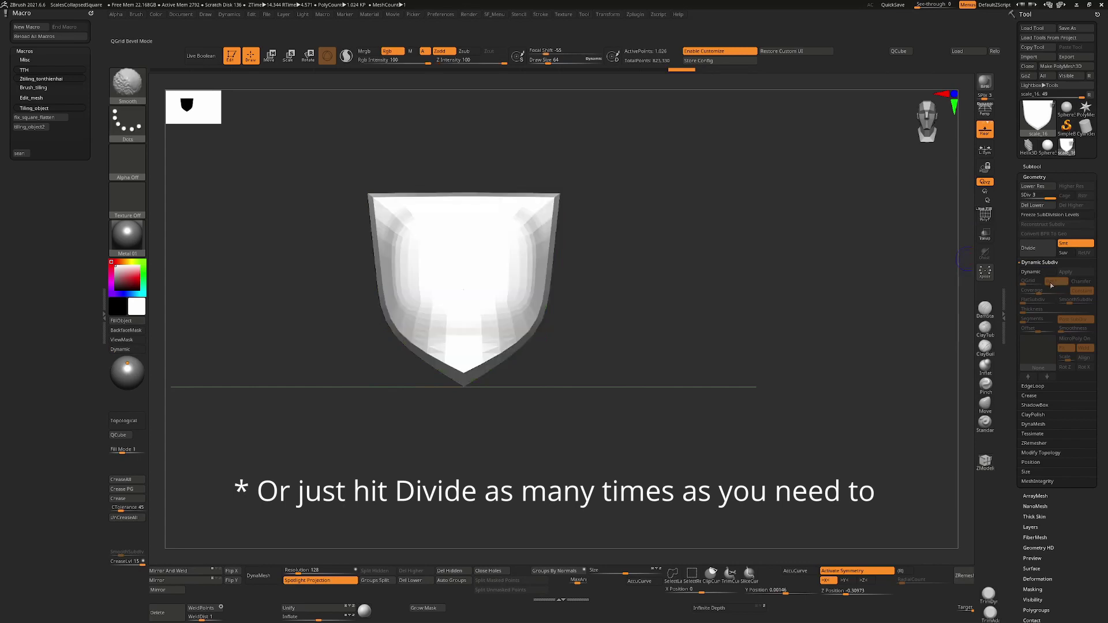
key(shift)
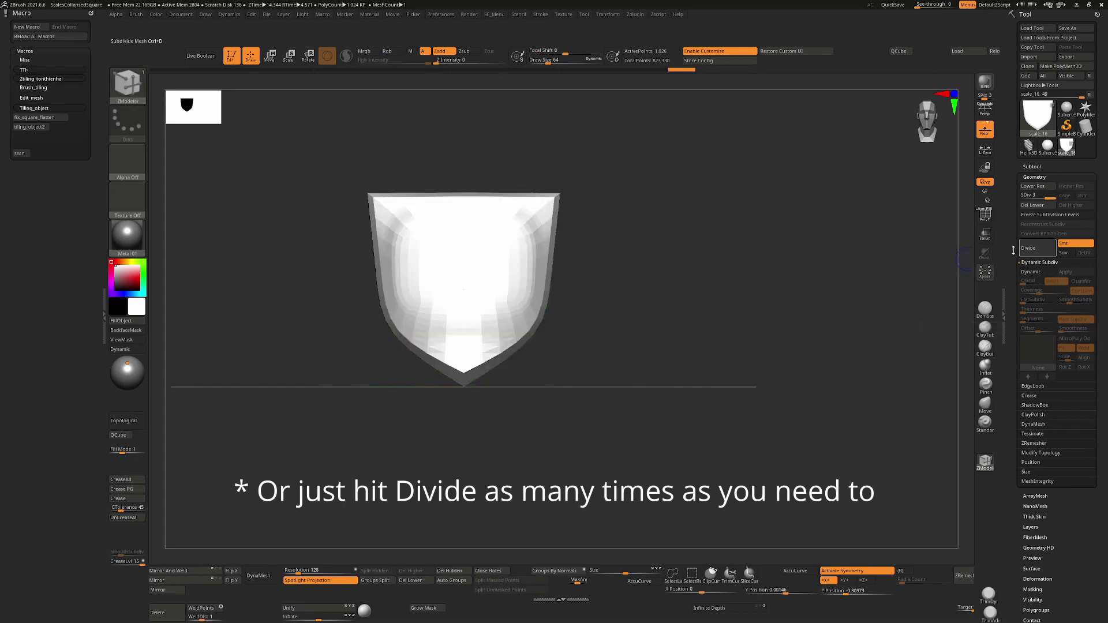
click(1040, 248)
click(1042, 249)
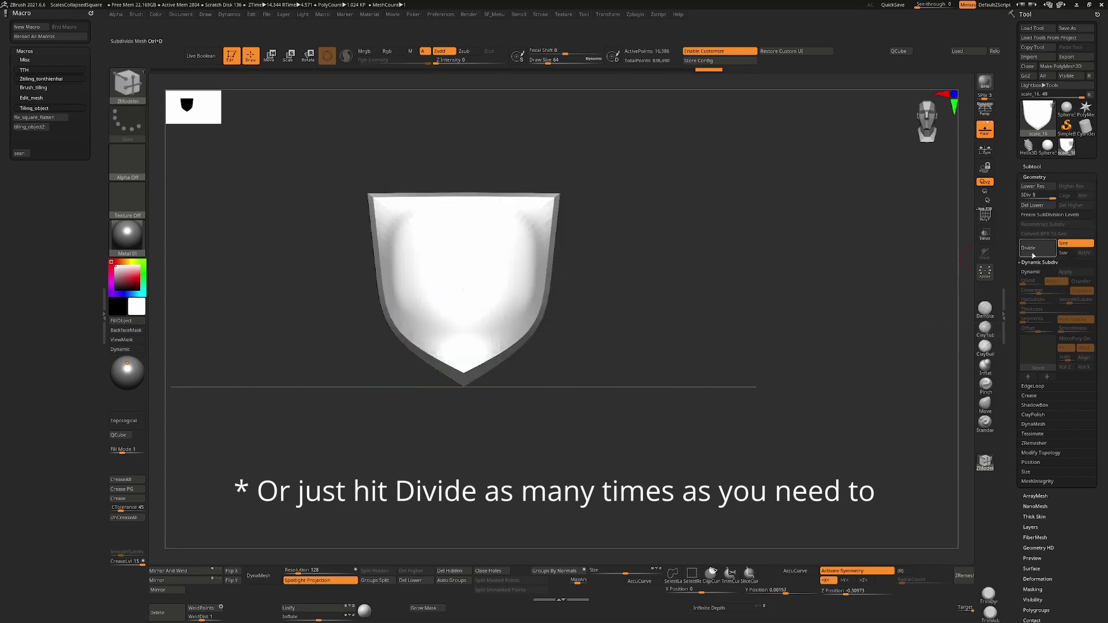
drag(569, 260, 708, 283)
key(shift)
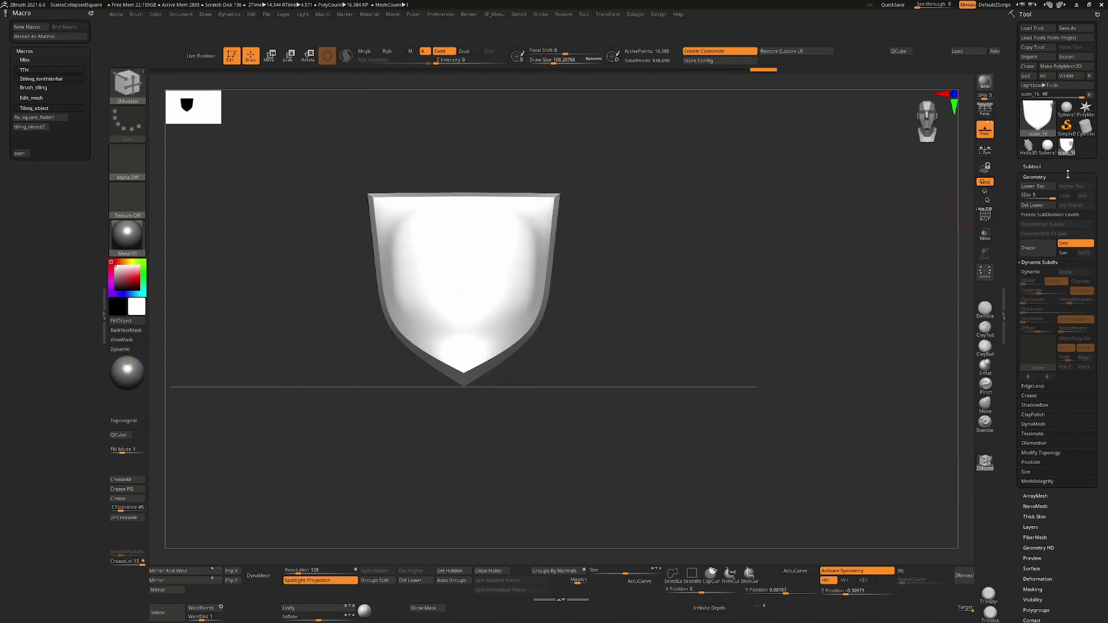
Run fix_square and tiling_object2 to tile the shield into a scale array and alpha.
click(1033, 167)
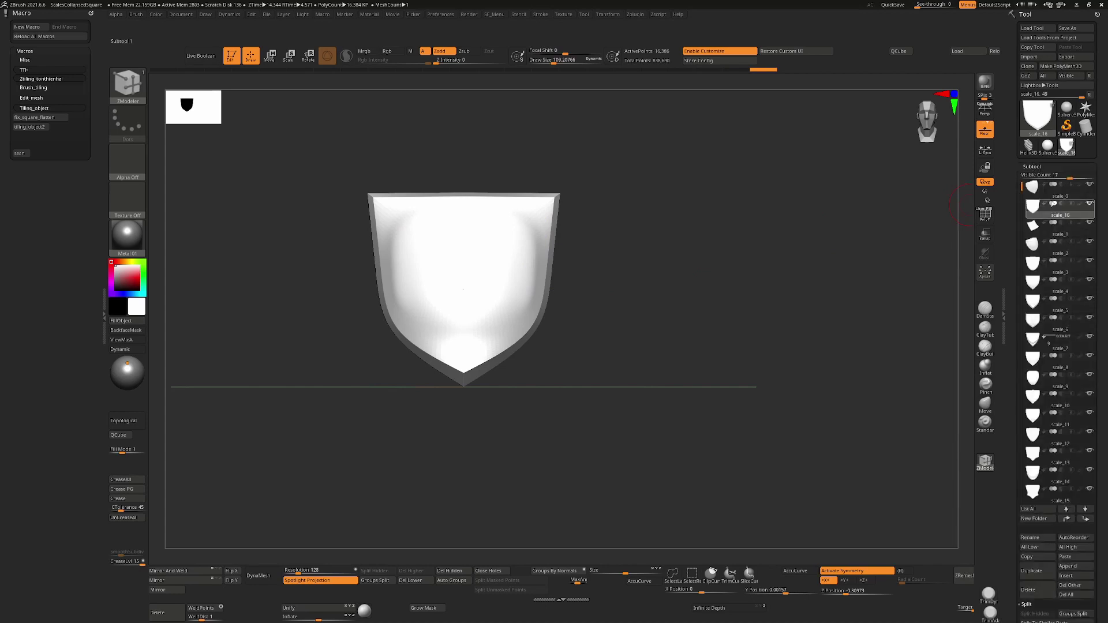
click(43, 127)
click(42, 98)
click(63, 107)
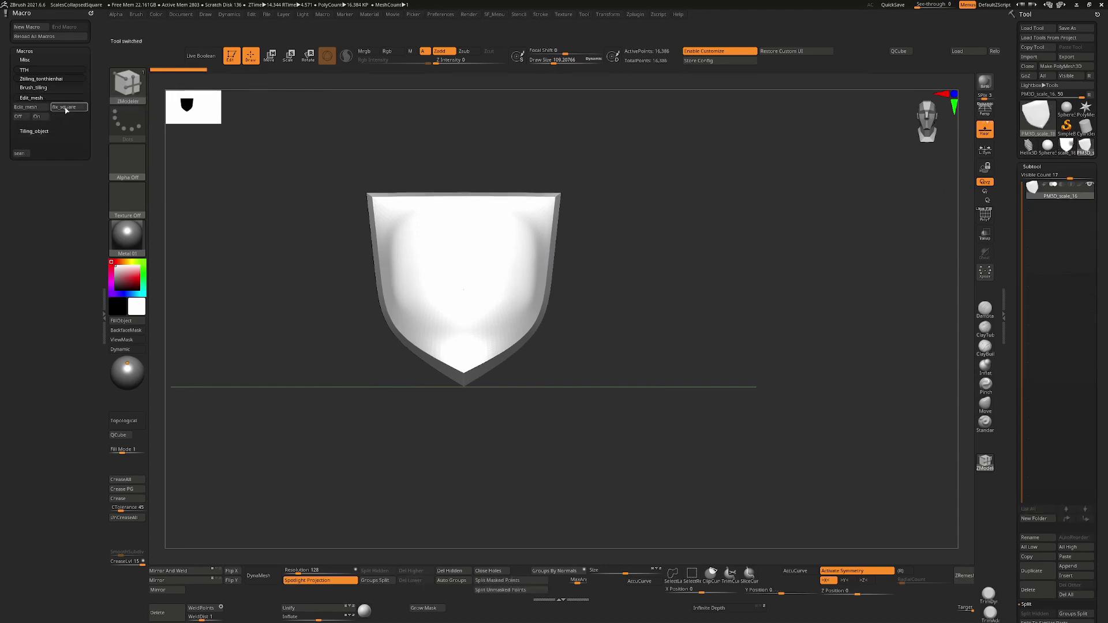
click(40, 131)
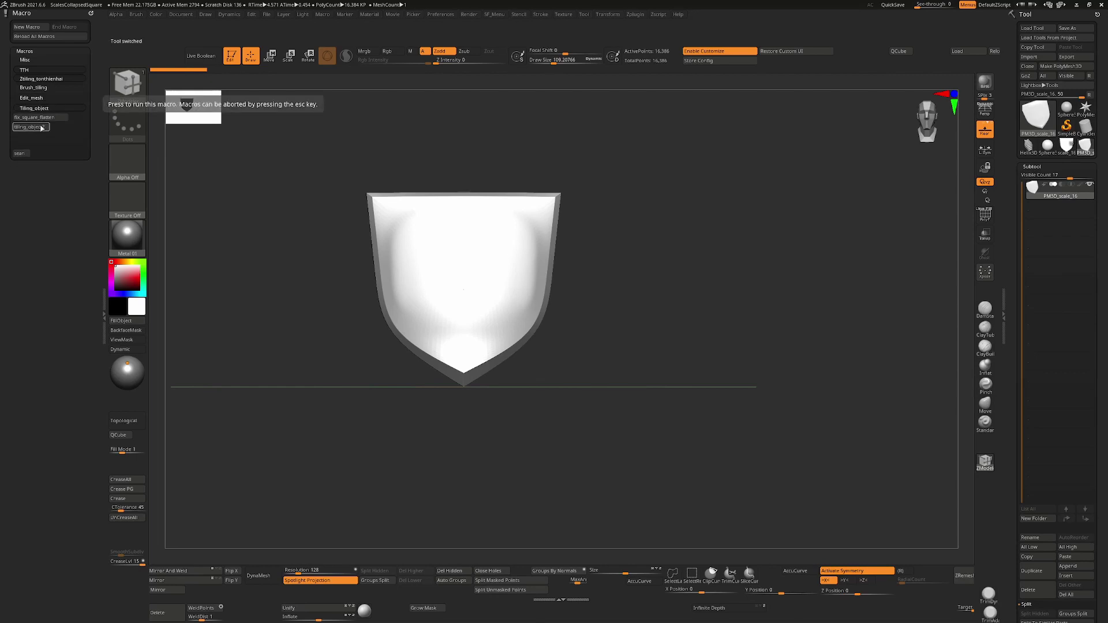
click(41, 128)
click(127, 168)
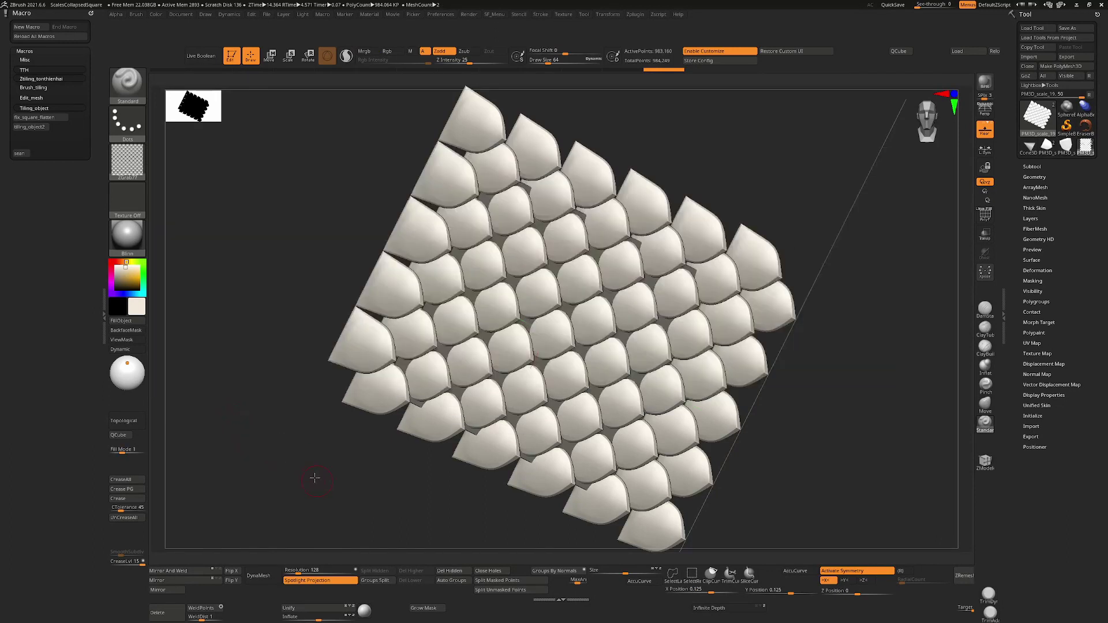
drag(315, 478, 845, 347)
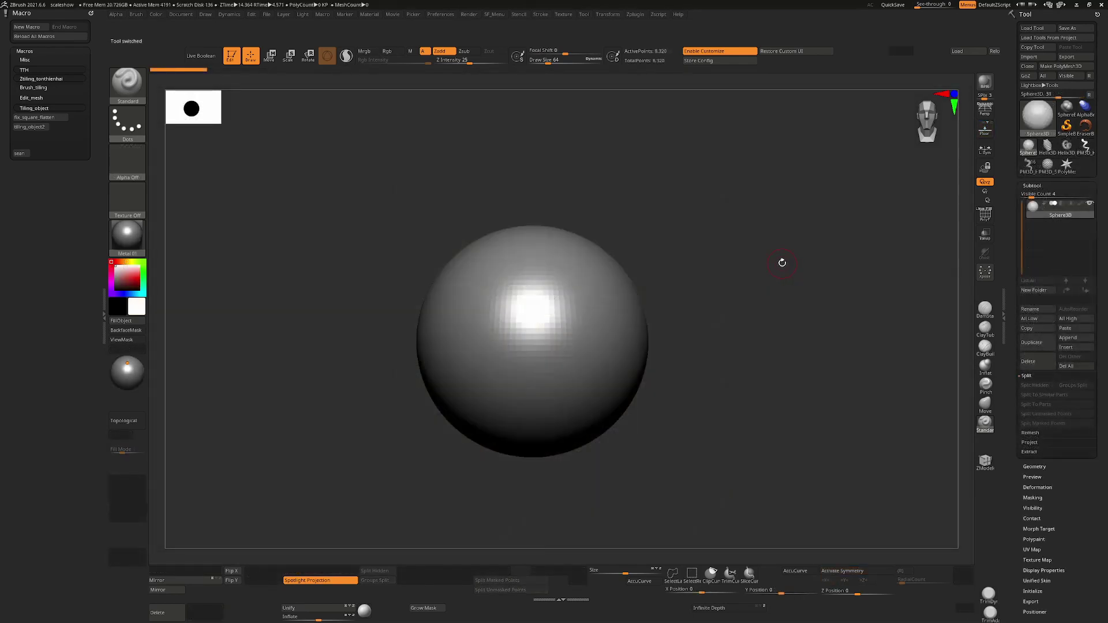
Switch to the Sphere3D tool as an editable PolyMesh sphere.
click(1042, 118)
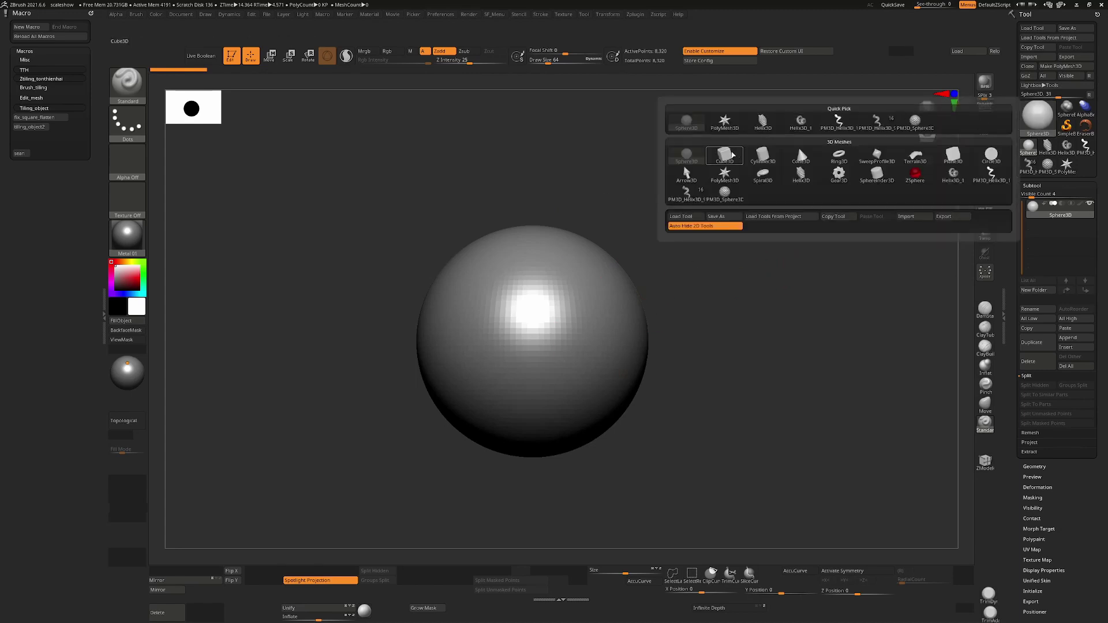
click(725, 192)
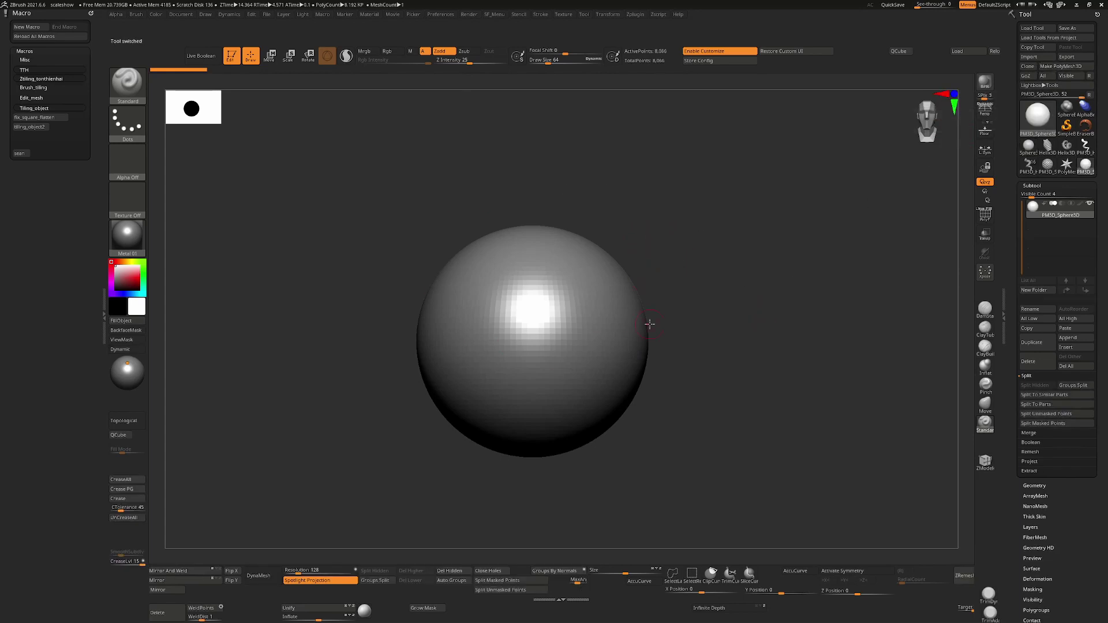
scroll(1033, 479, down, 5)
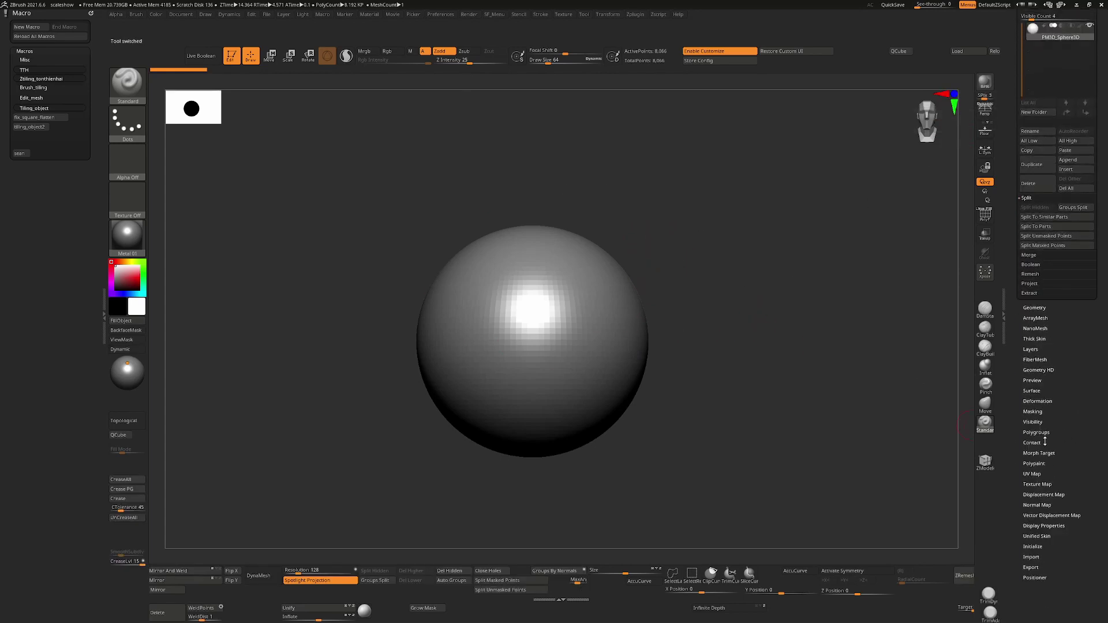
Morph the sphere flat to preview its UVs, restore it, and show the Texture Map settings.
click(1037, 474)
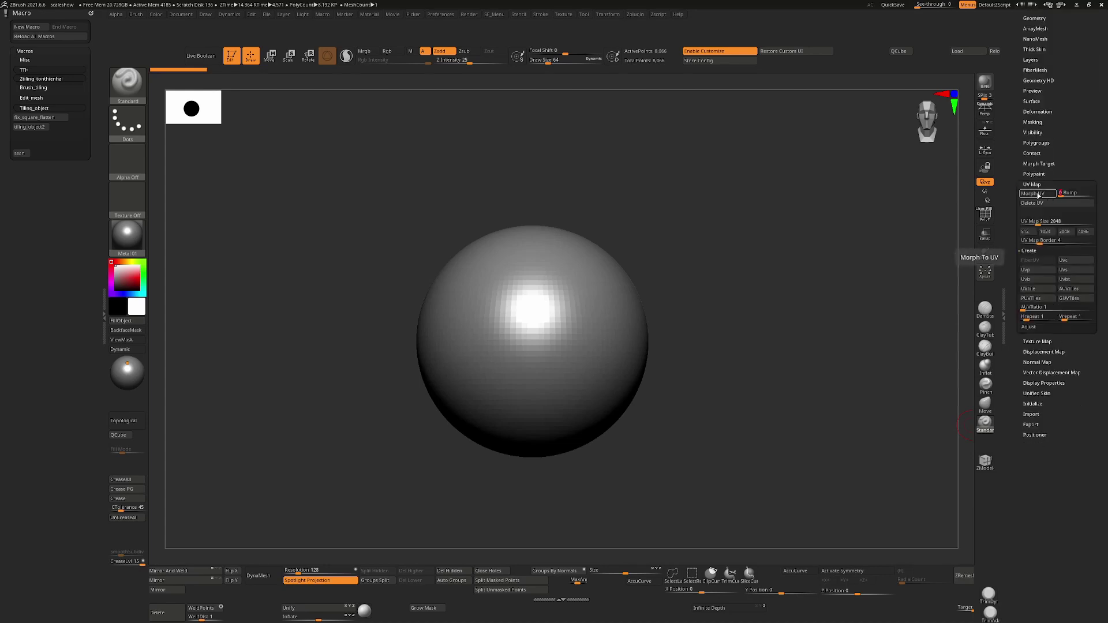
click(1038, 195)
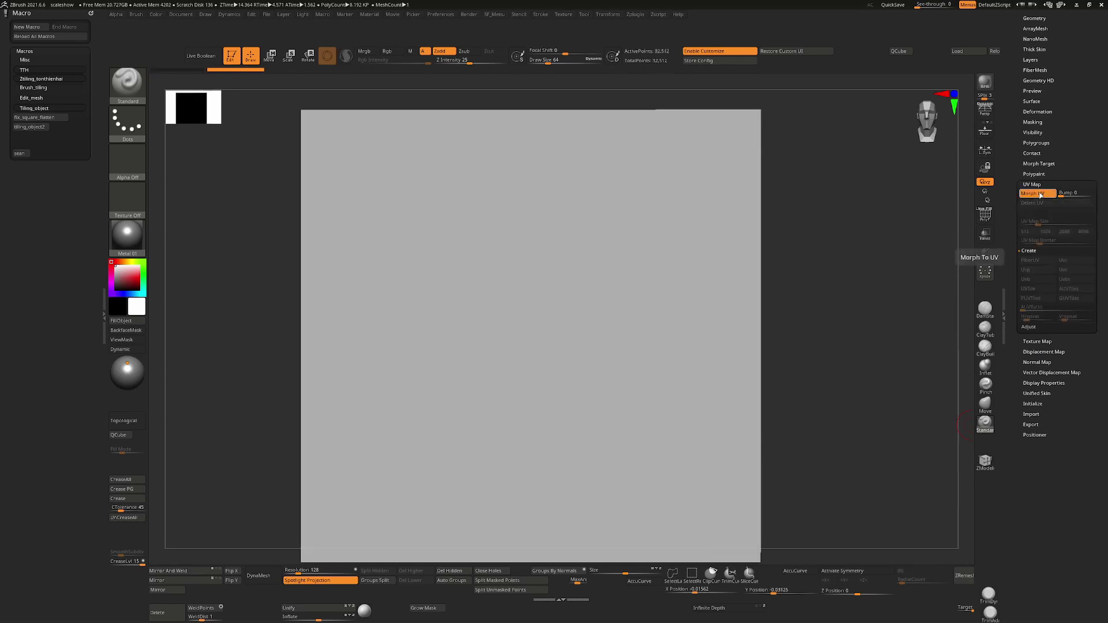
click(1041, 195)
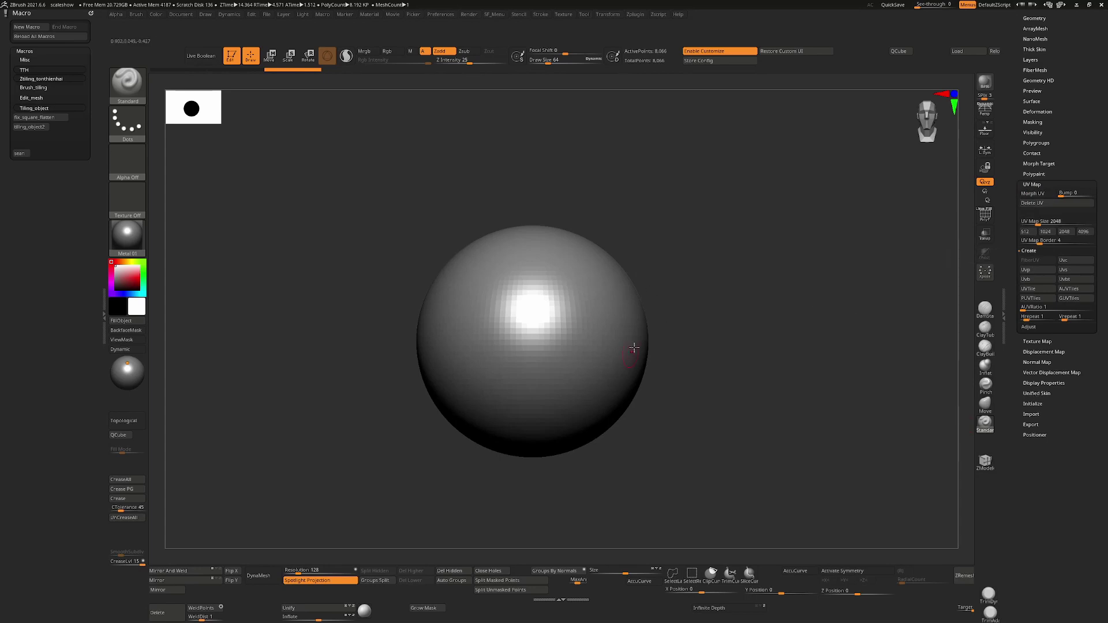
click(1038, 341)
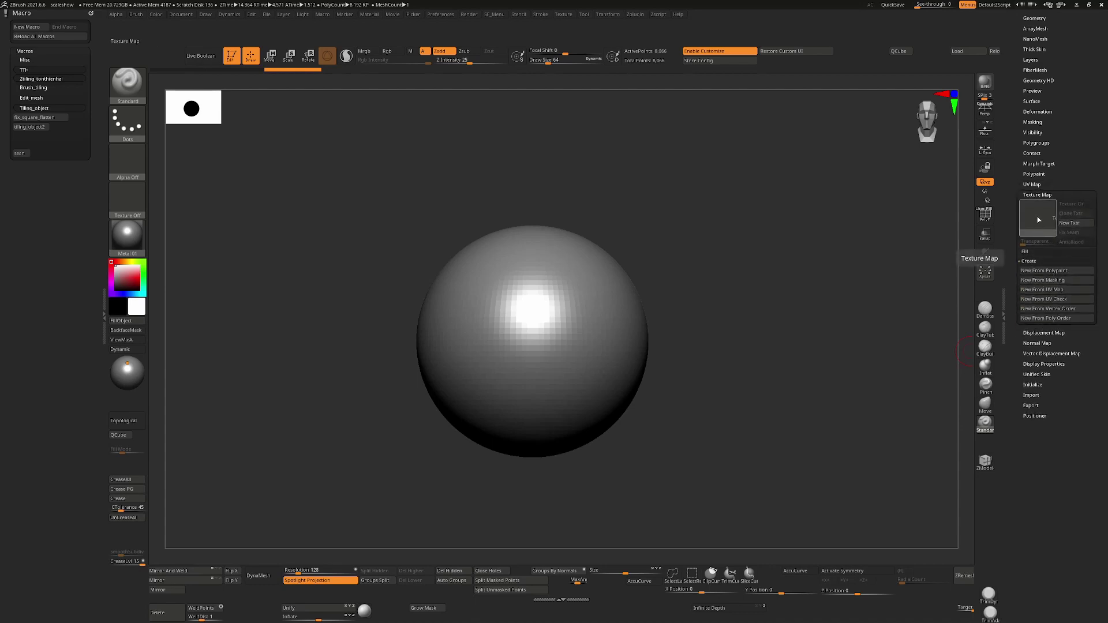
Import Scales14.jpg as the sphere's texture map and rotate to inspect it.
click(1040, 218)
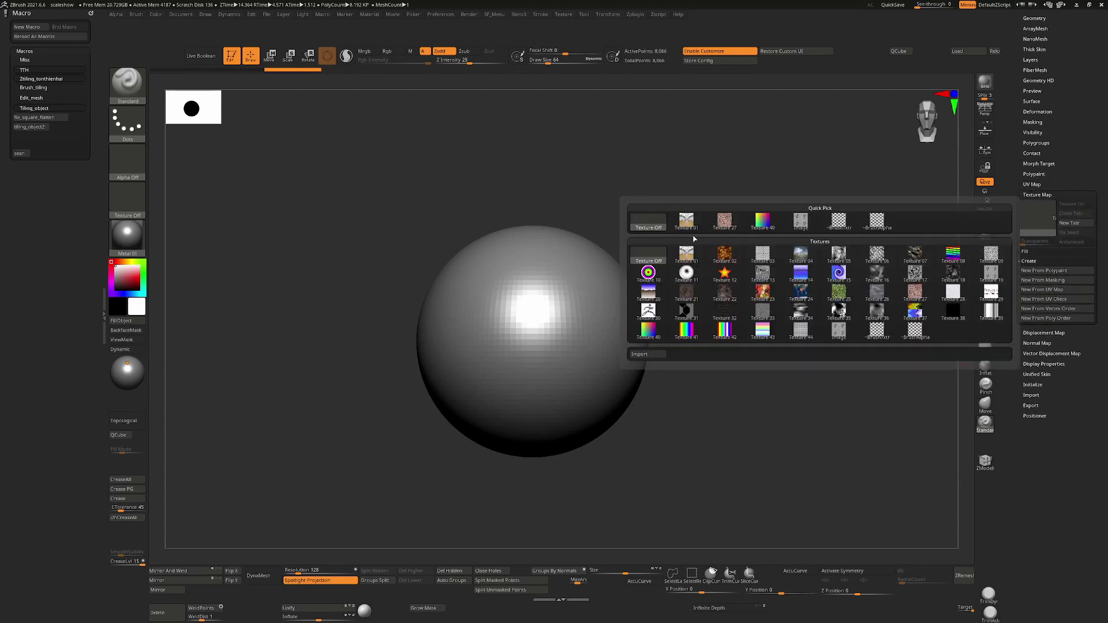
click(644, 355)
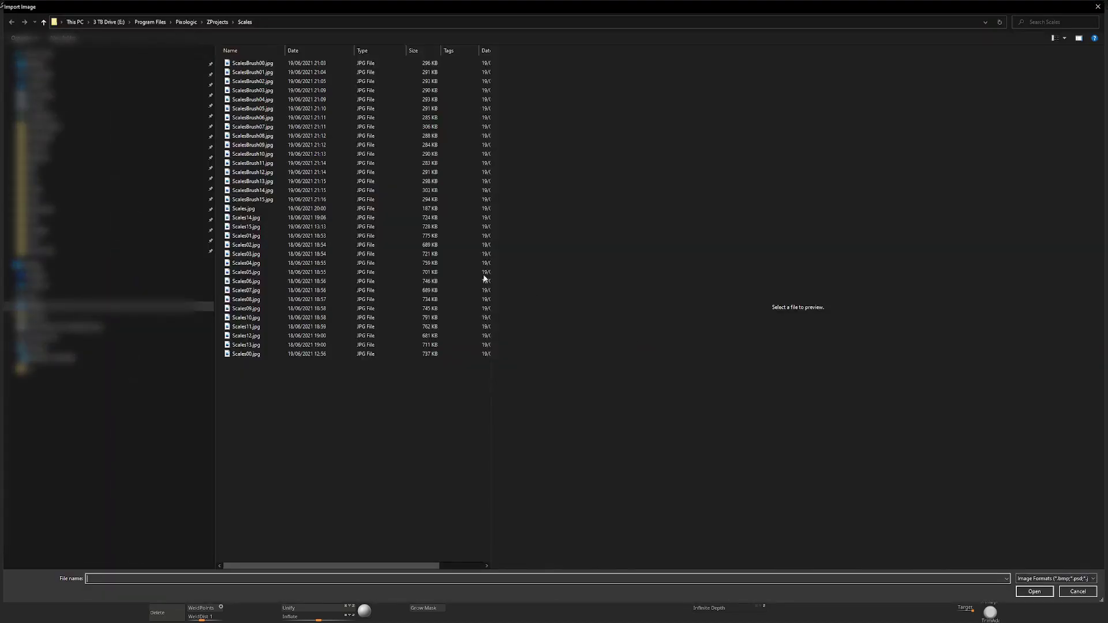
click(427, 209)
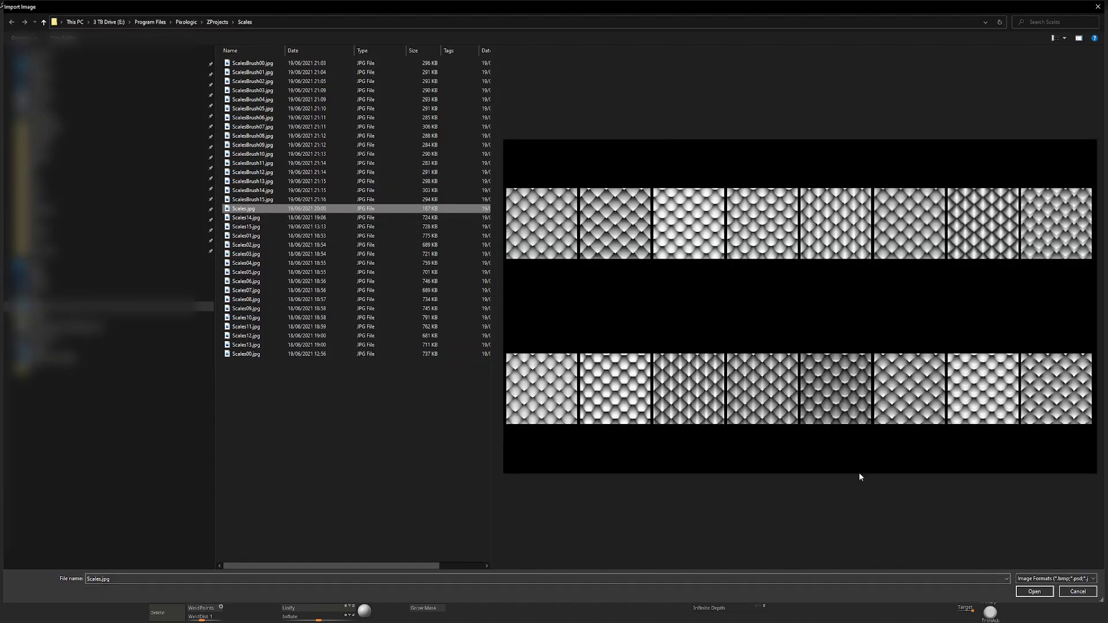
click(252, 218)
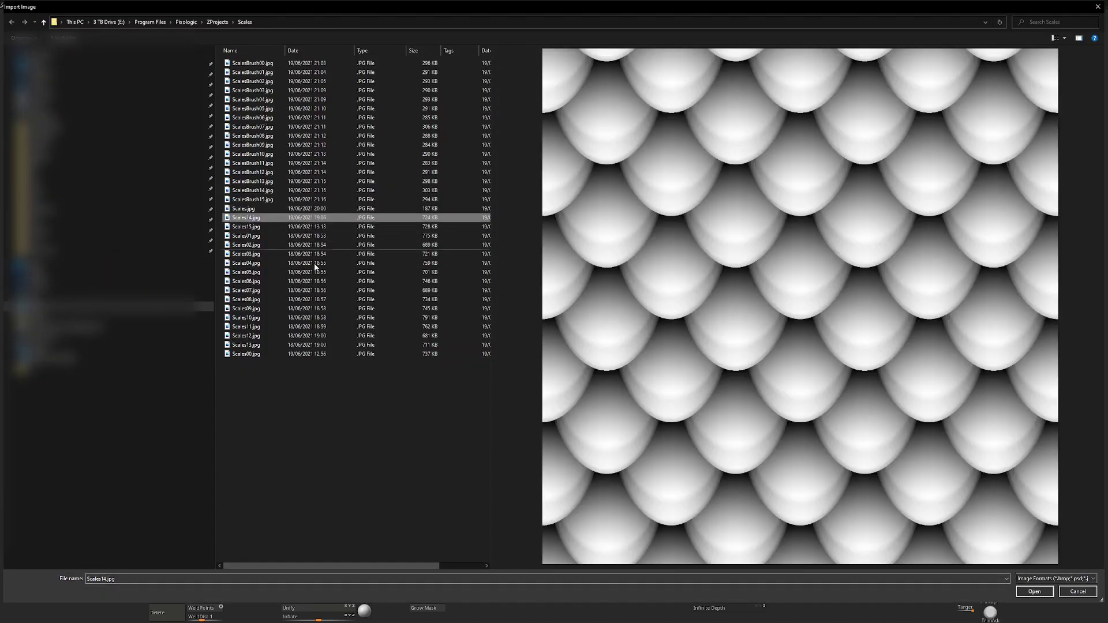
click(1034, 591)
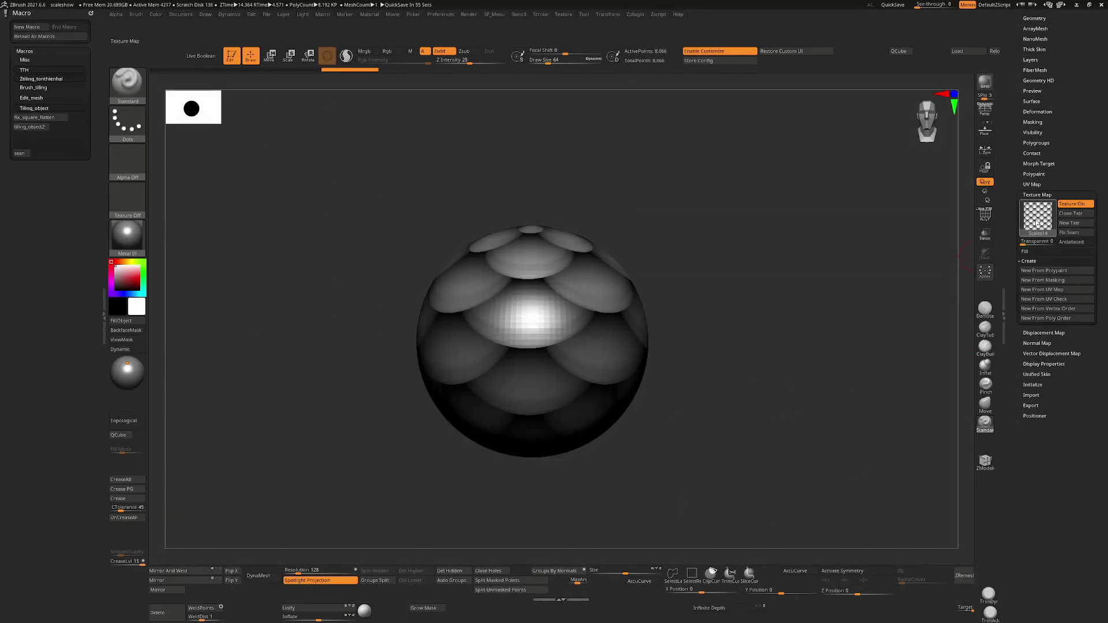
drag(739, 301, 758, 268)
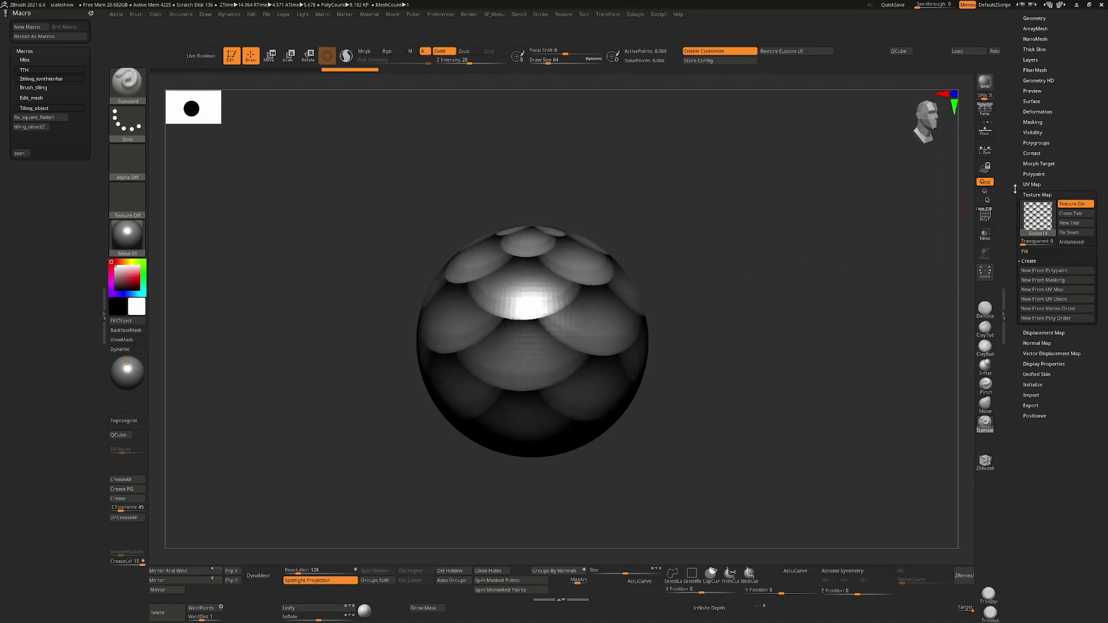
In UV Map, try a horizontal texture repeat of 0.25 while rotating the sphere.
click(1033, 185)
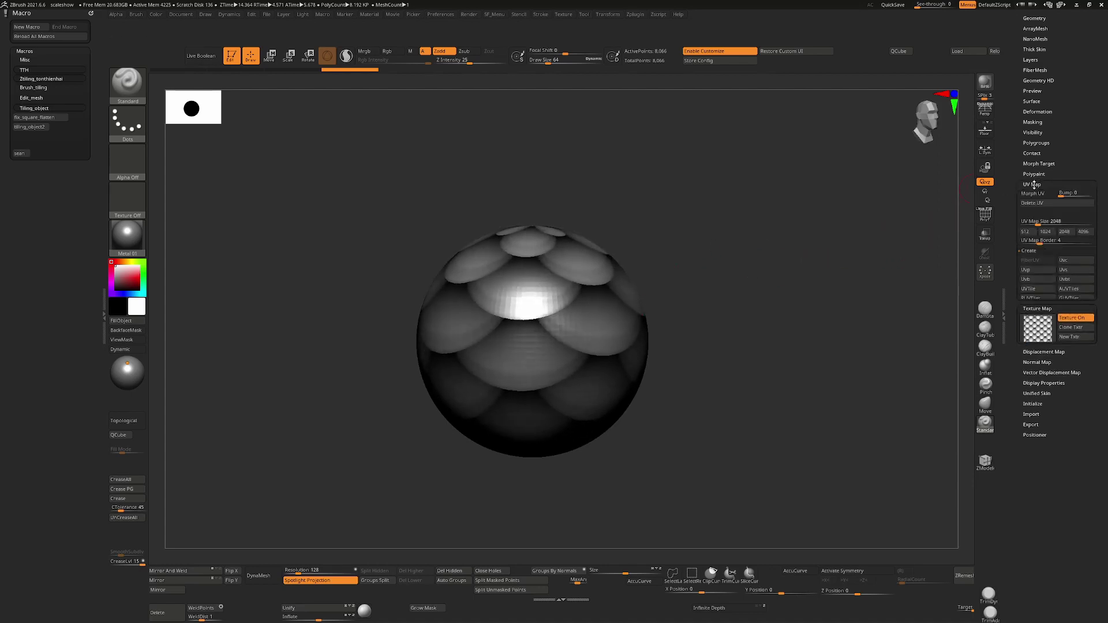
click(1026, 319)
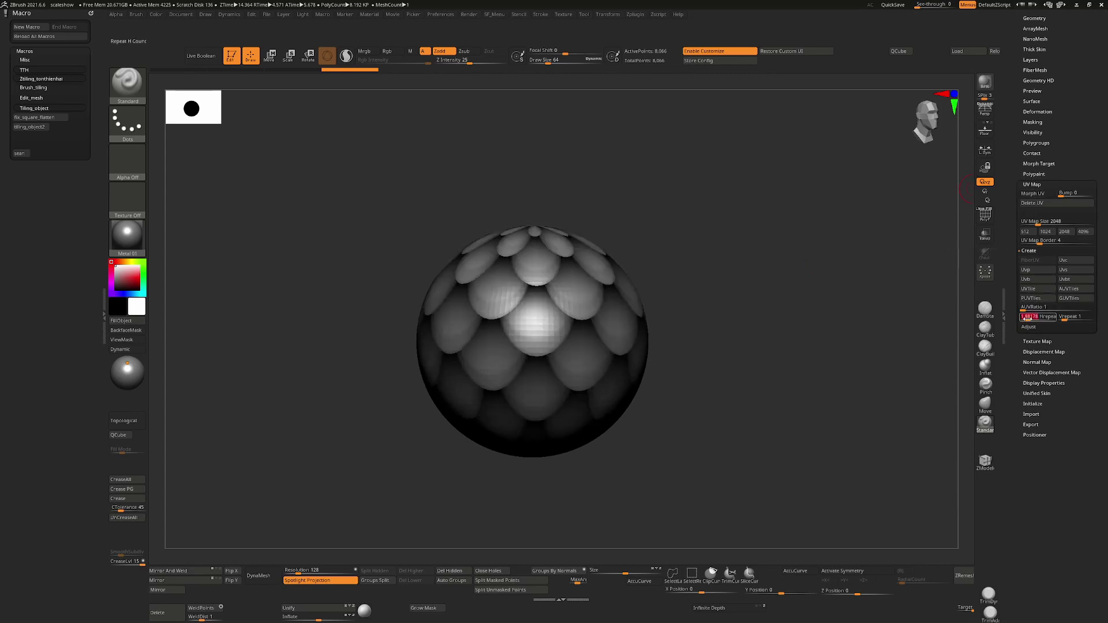
drag(1027, 318, 1068, 318)
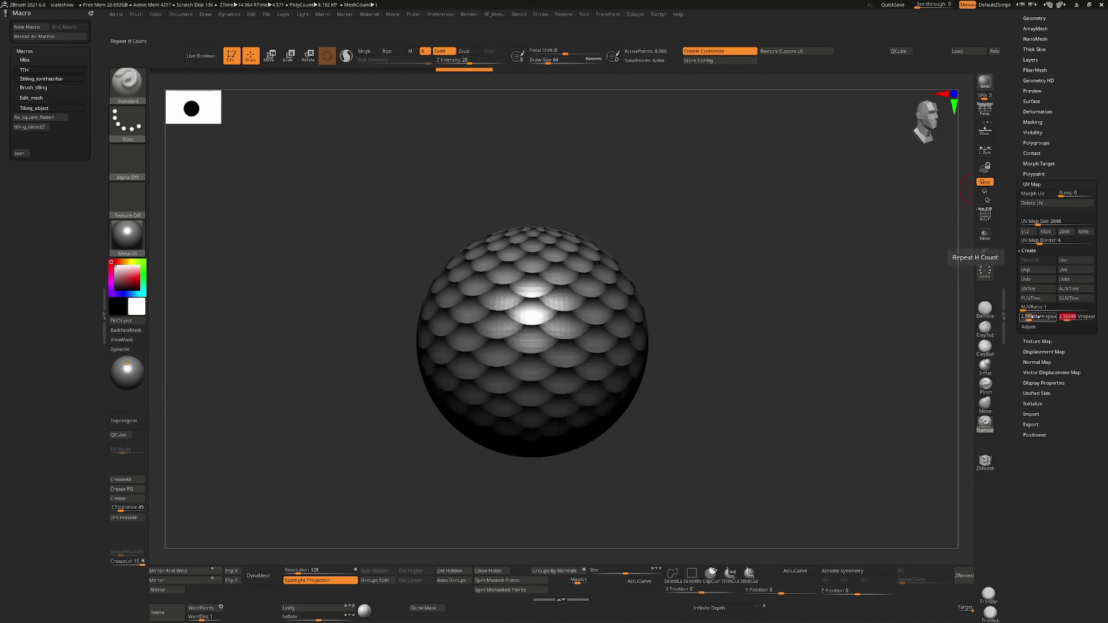
drag(766, 316, 635, 326)
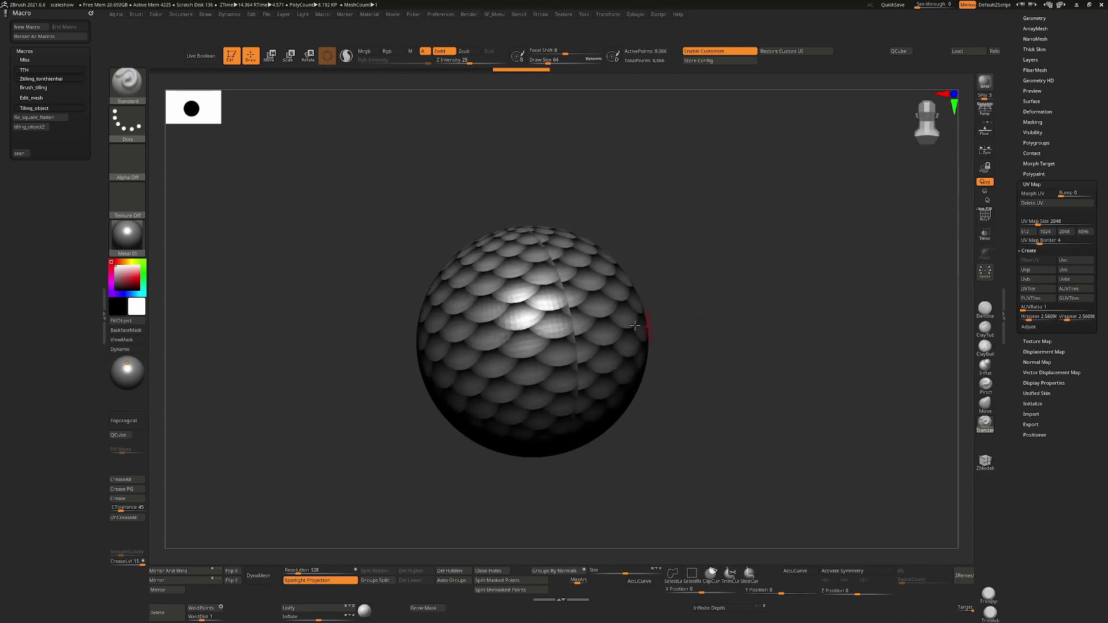
click(1029, 317)
text(.25)
key(Tab)
drag(855, 303, 945, 306)
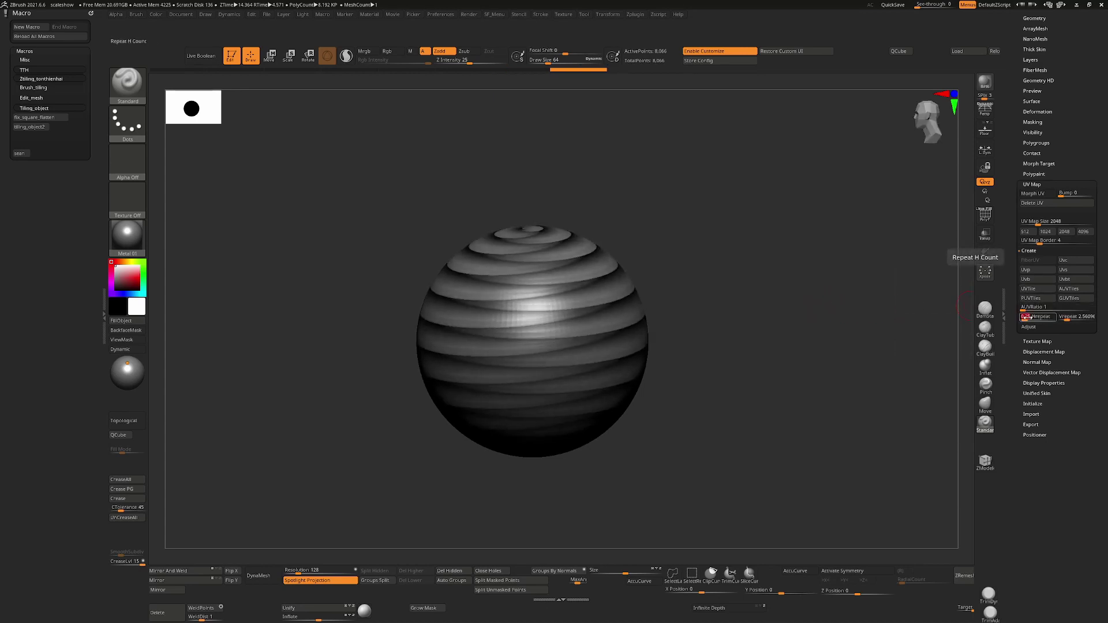
key(Tab)
Set horizontal repeat to 1, then 2, and vertical repeat to 2.
click(1030, 319)
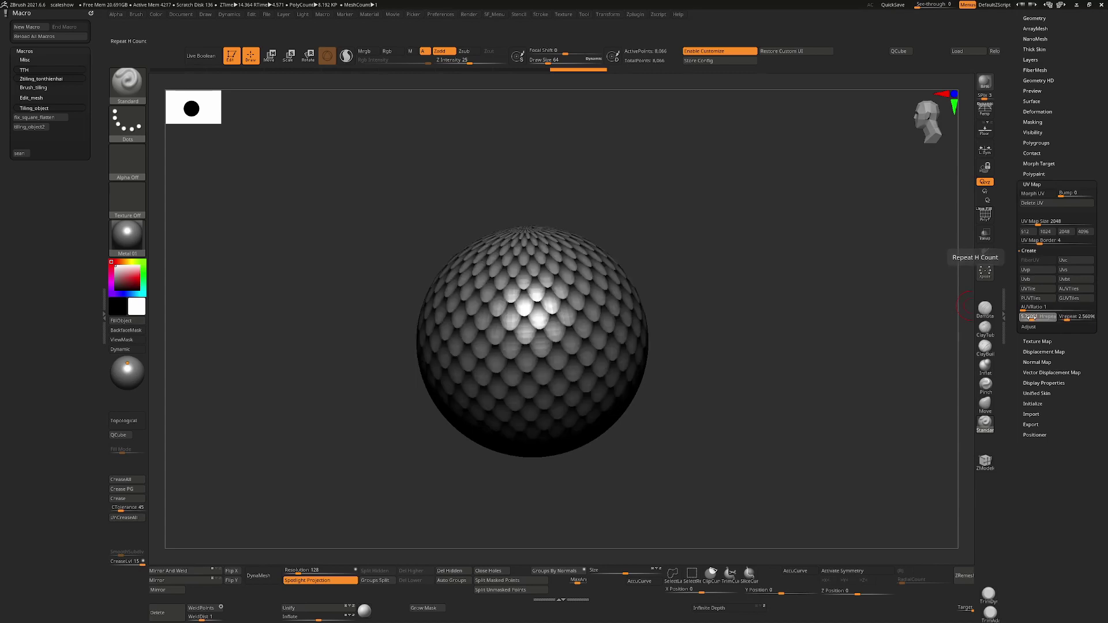
text(1)
key(Tab)
drag(1032, 317, 1030, 317)
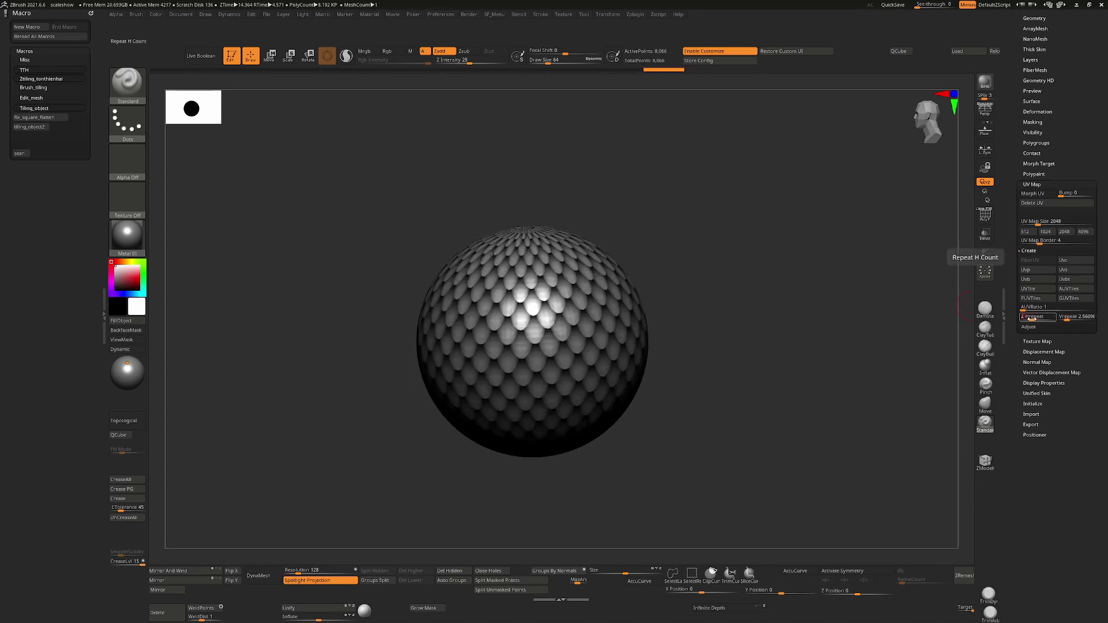
click(1064, 317)
text(2)
key(Return)
drag(810, 319, 780, 301)
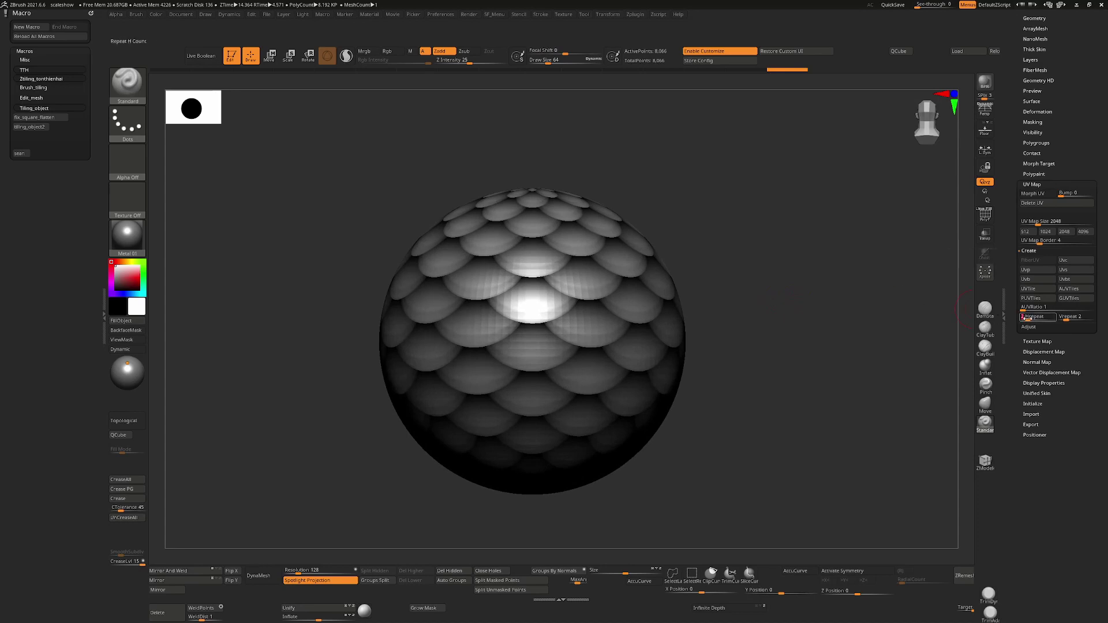
Try horizontal repeats of 4 and 3, inspecting the scales with wireframe toggled.
text(4)
key(Return)
drag(822, 311, 1002, 293)
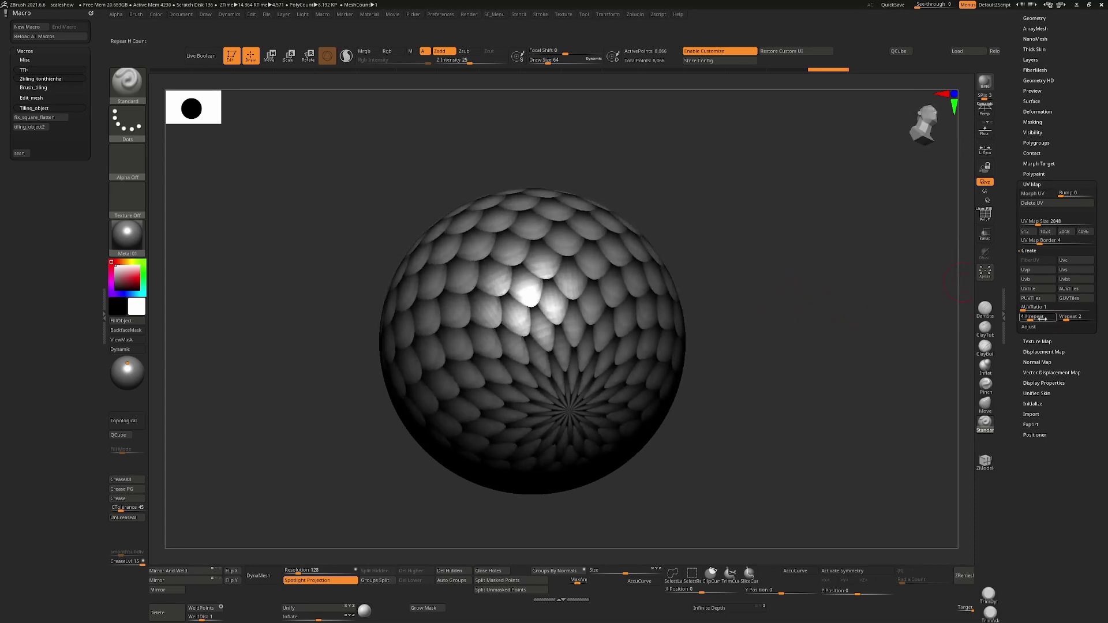
mouse_move(811, 289)
mouse_down()
mouse_move(795, 308)
mouse_move(801, 287)
mouse_up()
drag(798, 323, 861, 326)
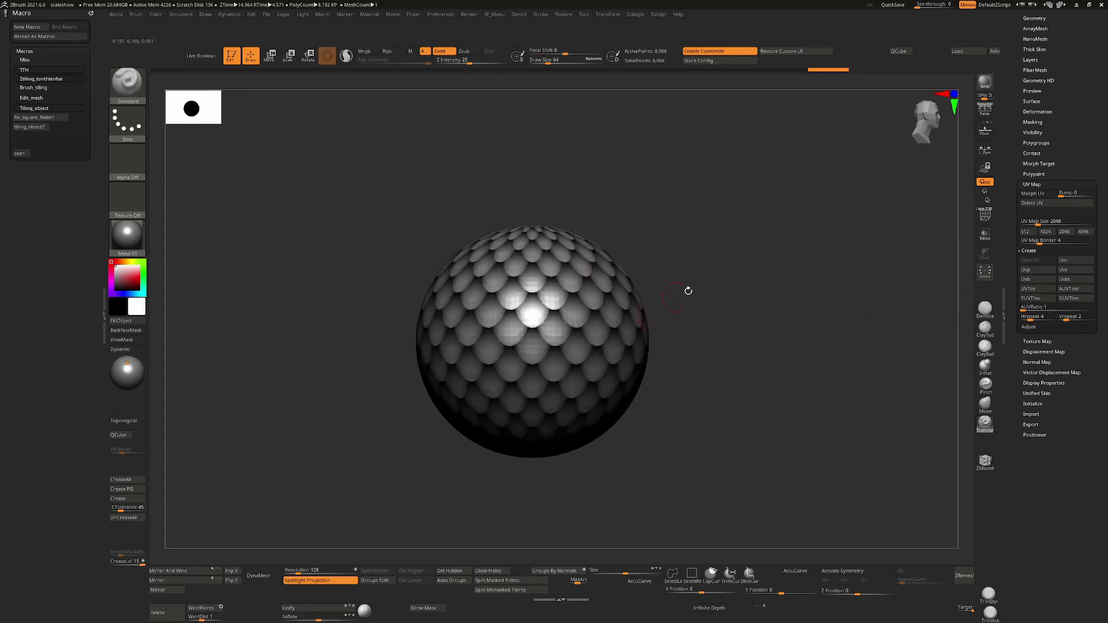
key(shift+f)
ctrl+right_drag(629, 294, 654, 324)
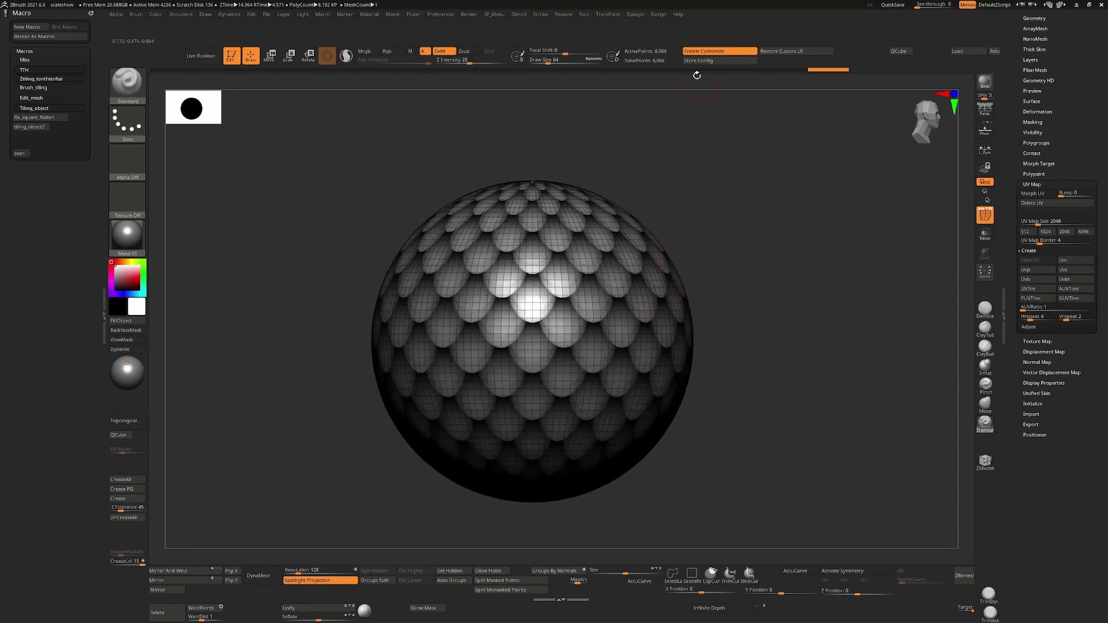
key(shift+f)
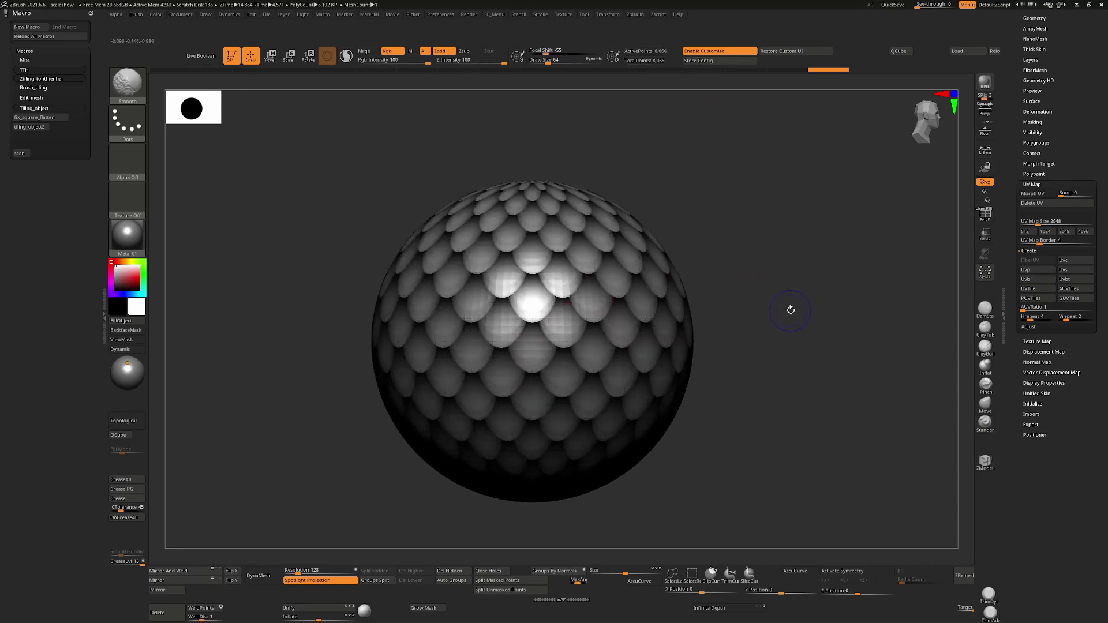
key(shift+f)
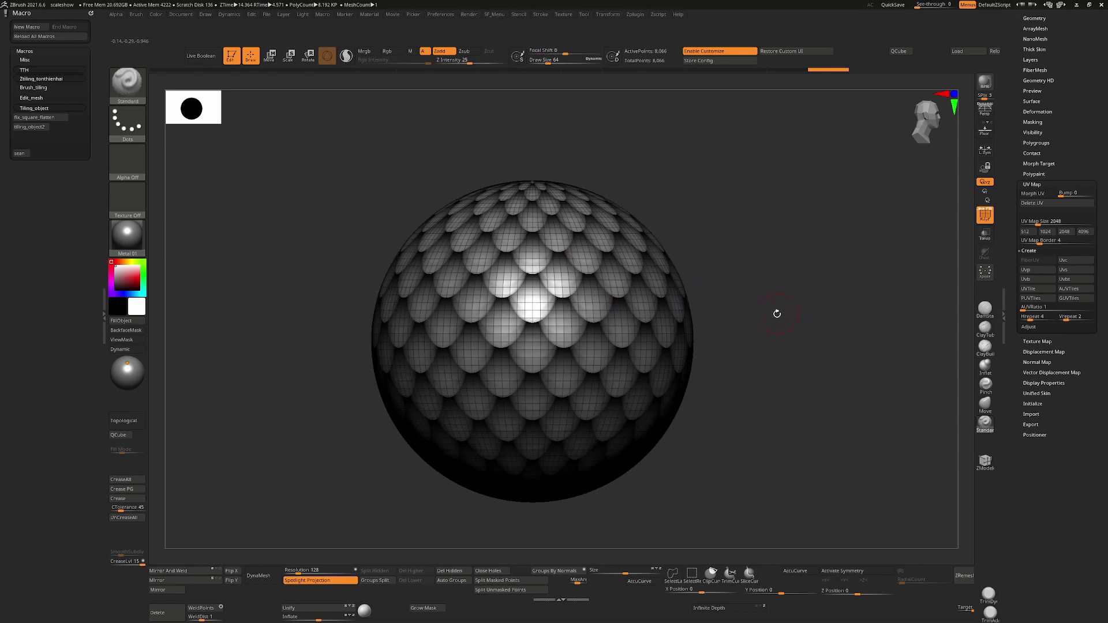
click(1033, 317)
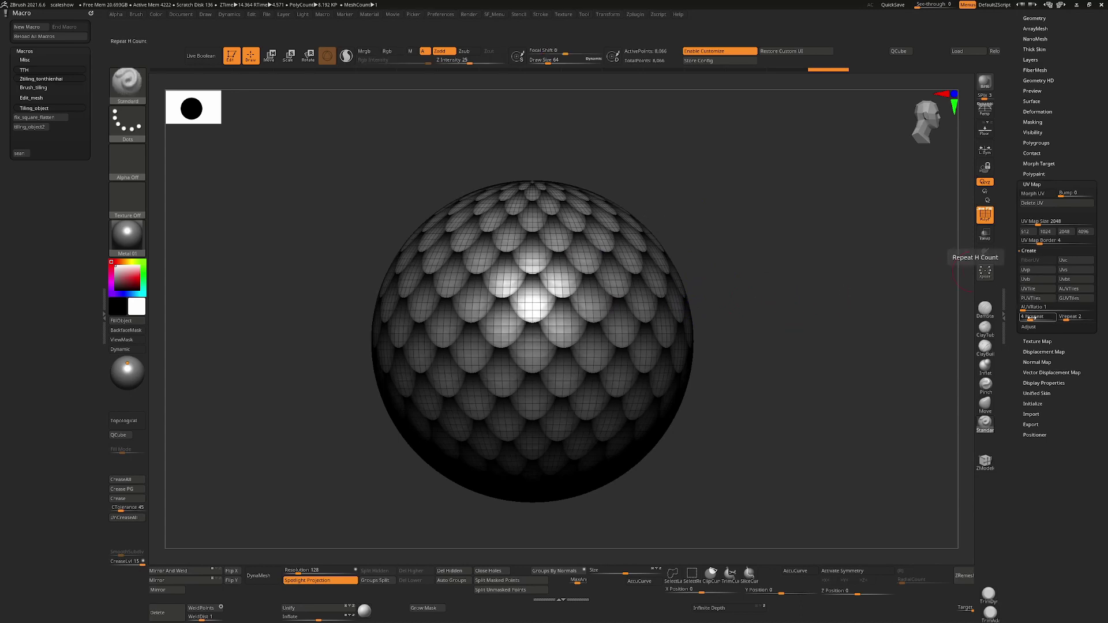
drag(1027, 318, 1029, 319)
key(Return)
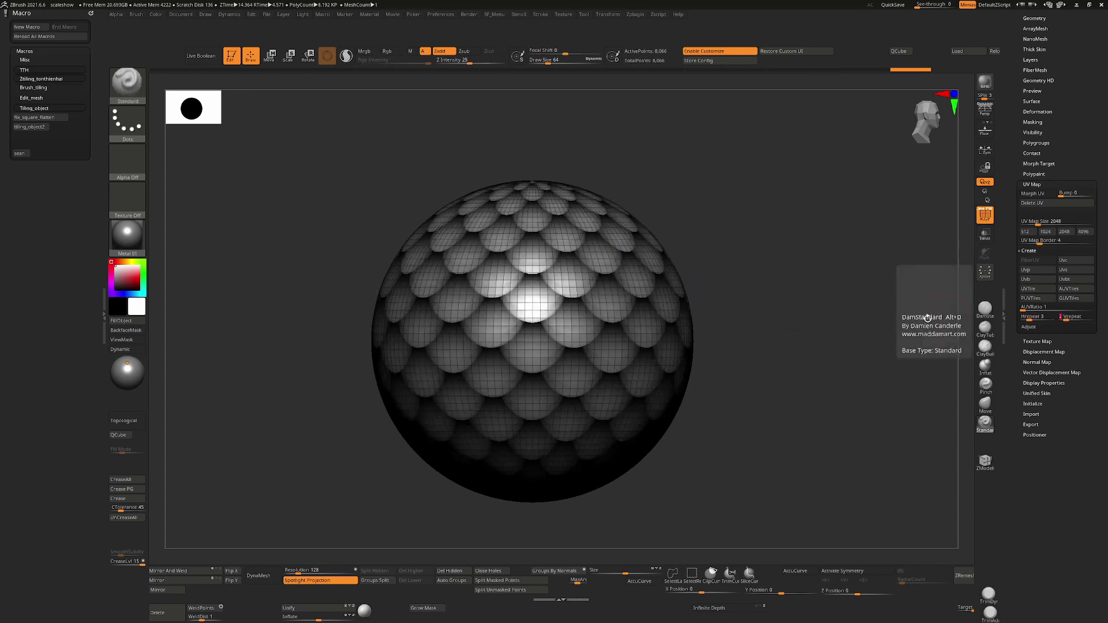
Set vertical repeat 1 and horizontal repeat 2, then orbit to inspect the wider scales.
click(1067, 317)
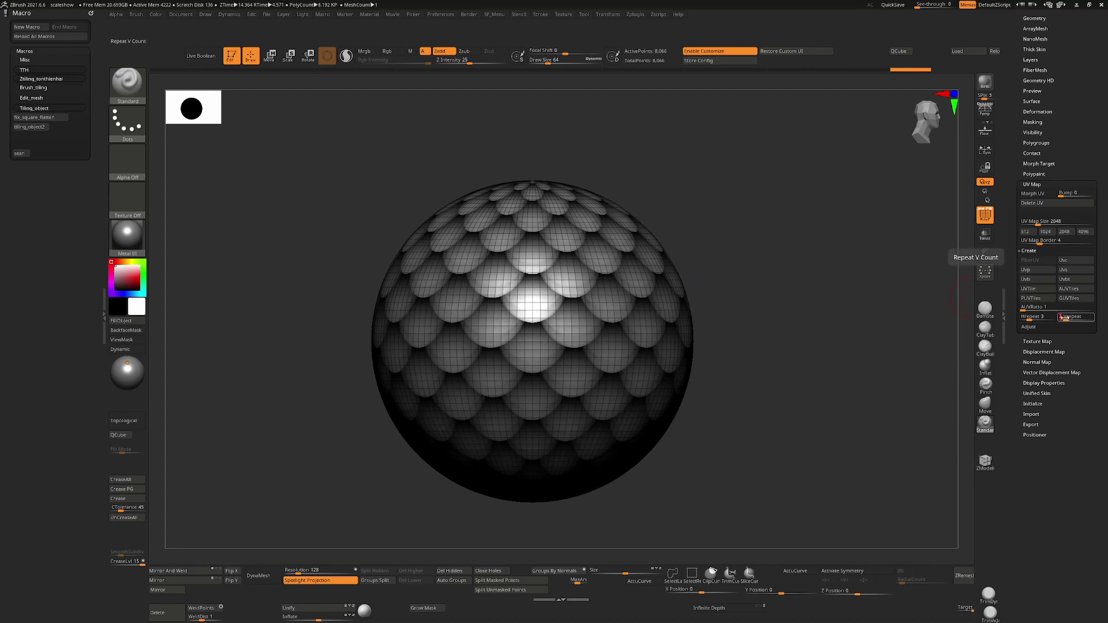
text(1)
key(Tab)
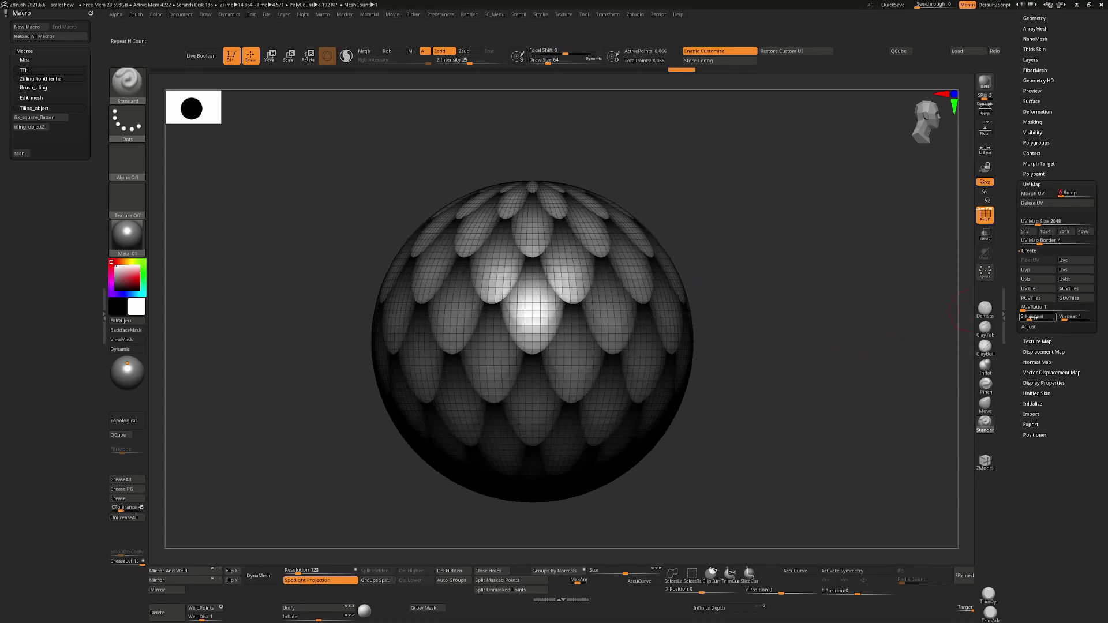
text(2)
key(Return)
ctrl+right_drag(784, 350, 765, 332)
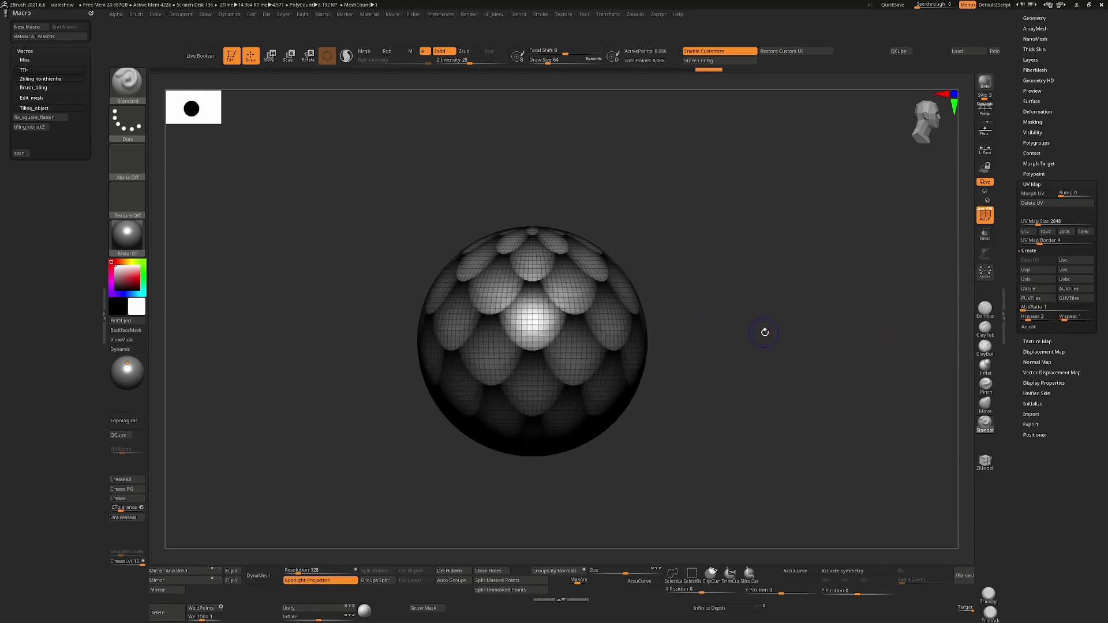
key(shift+f)
drag(788, 348, 788, 351)
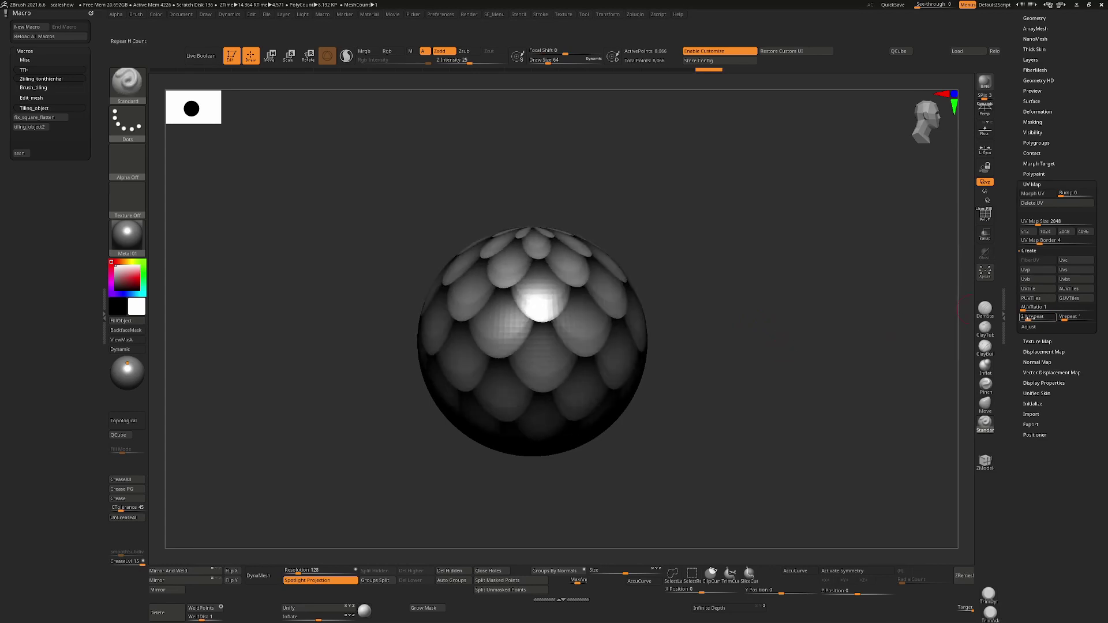
drag(781, 313, 517, 323)
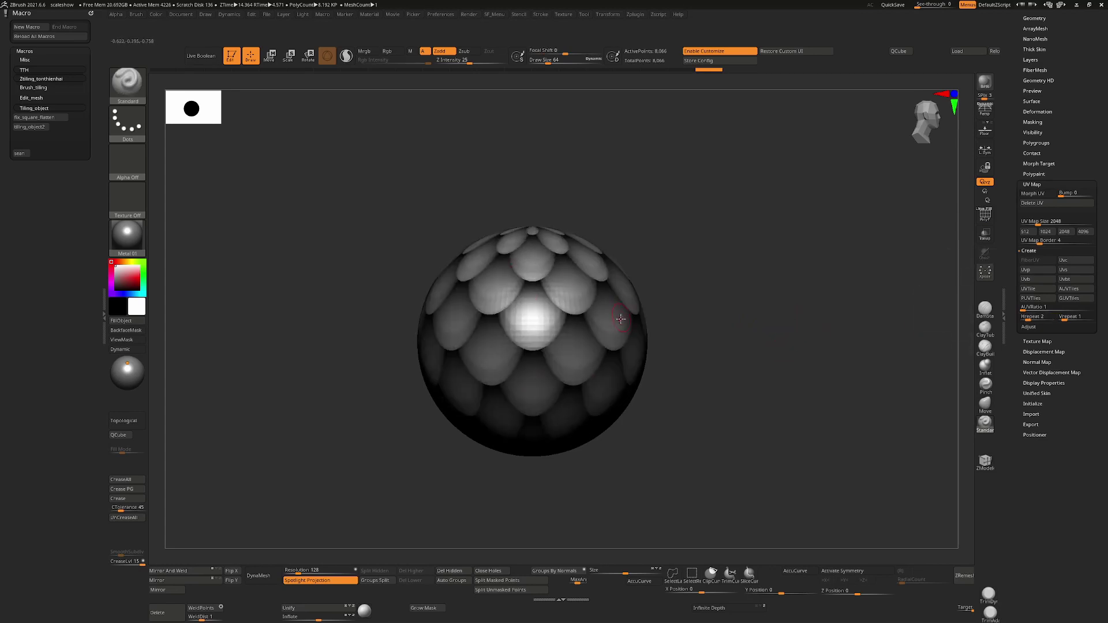
scroll(1055, 88, up, 2)
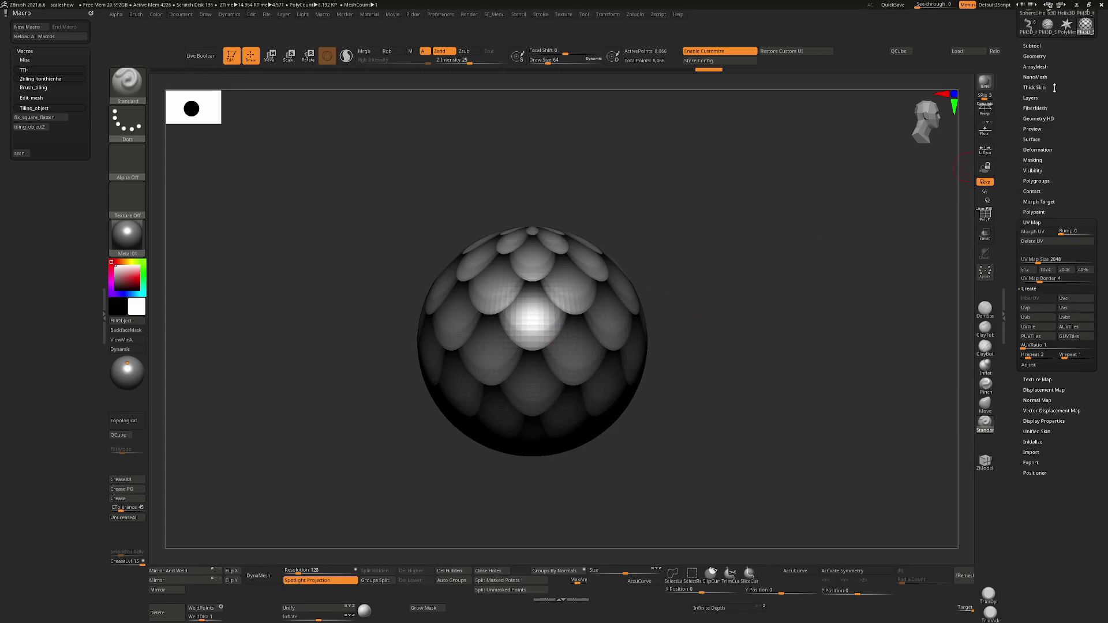
Divide the scaled sphere up to SDiv 5, about 2.08 million points, and orbit to inspect it.
click(1045, 56)
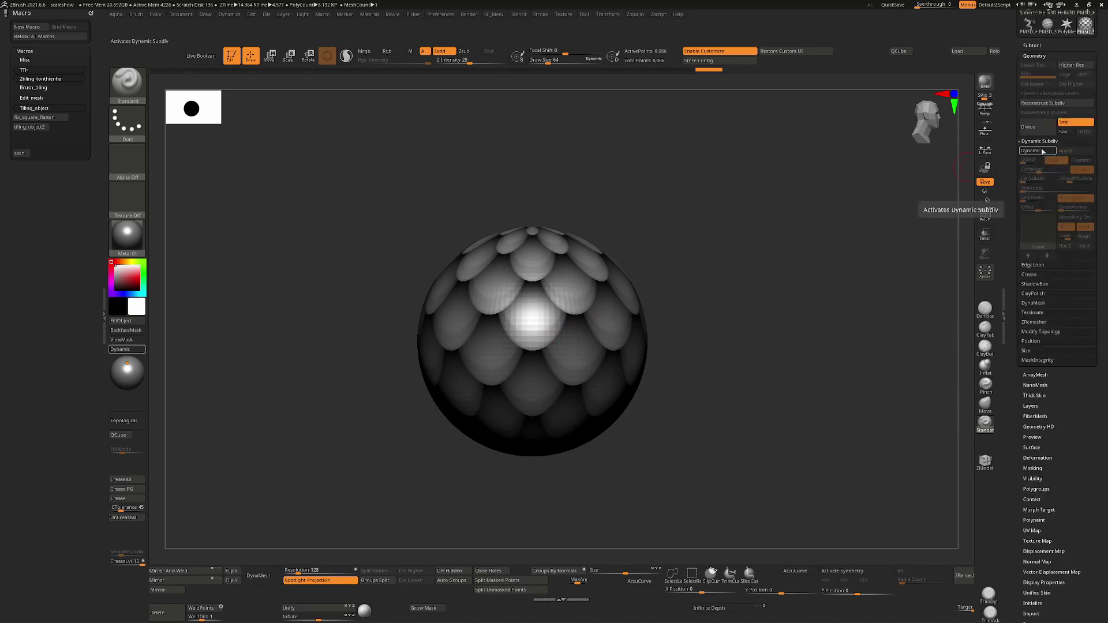
click(1028, 128)
click(1038, 131)
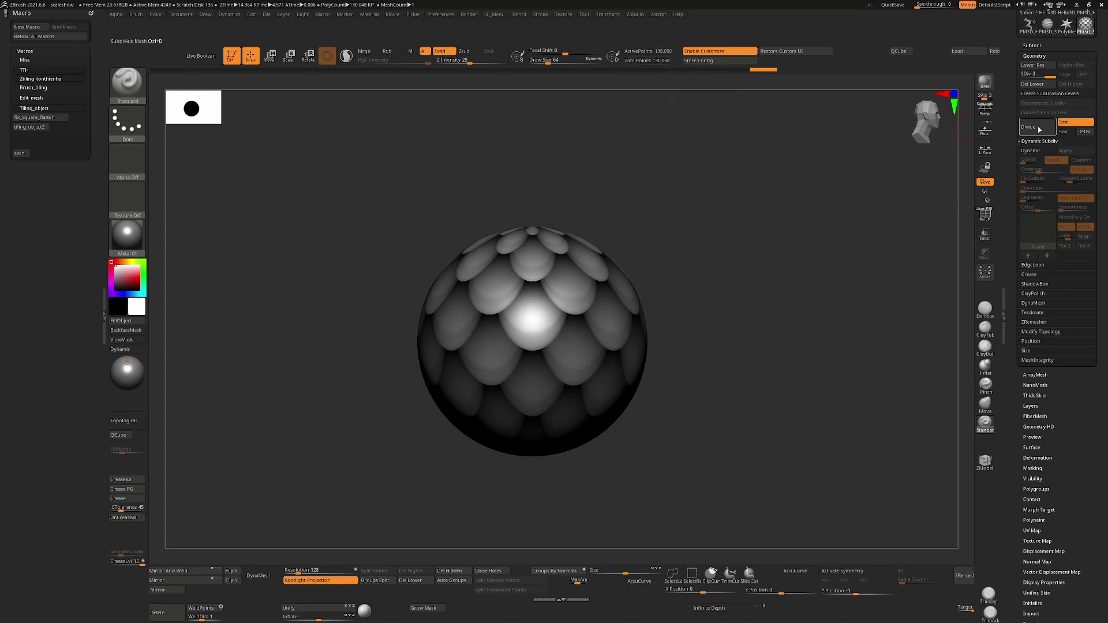
key(ctrl+shift+z)
key(ctrl+shift+z)
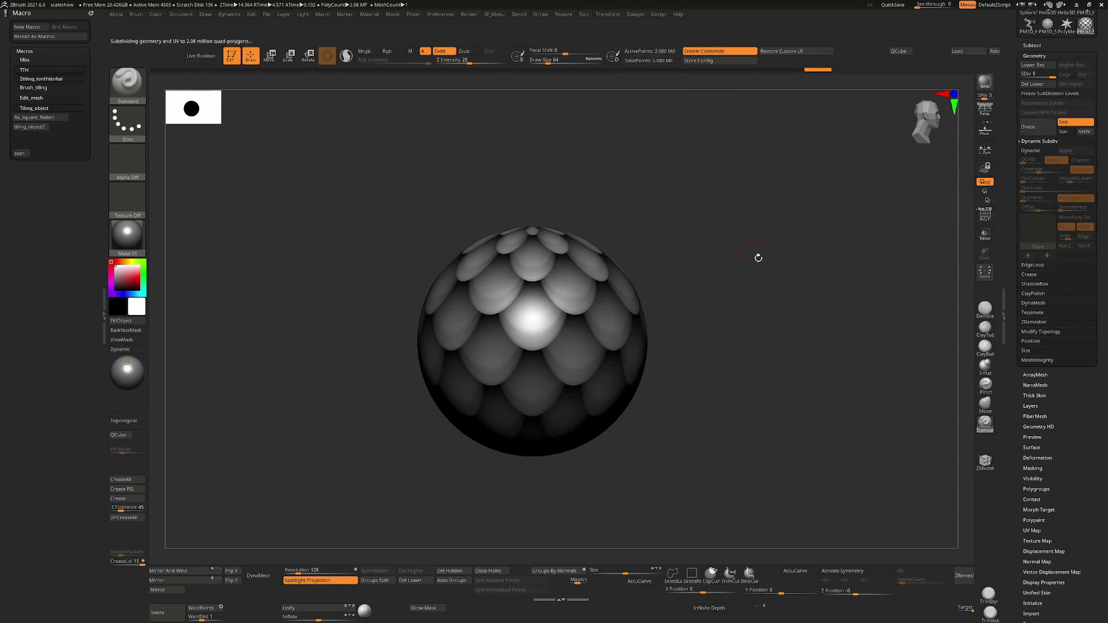
drag(774, 310, 889, 289)
drag(1077, 436, 1075, 369)
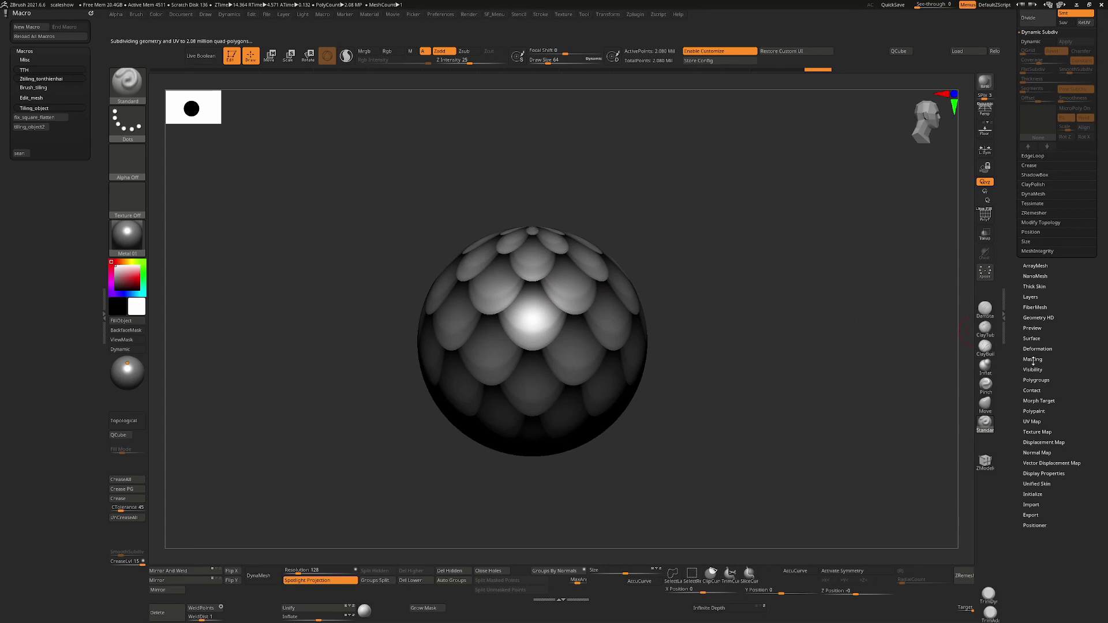
Enable Rgb and run Polypaint From Texture to bake the scale texture into colour.
click(1035, 411)
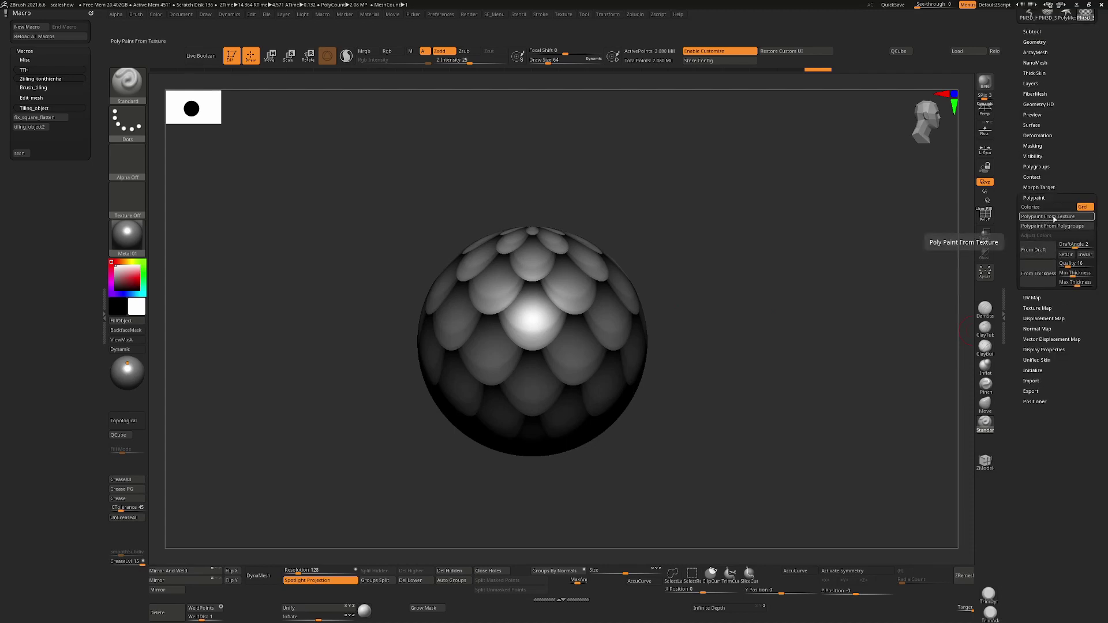
click(1054, 217)
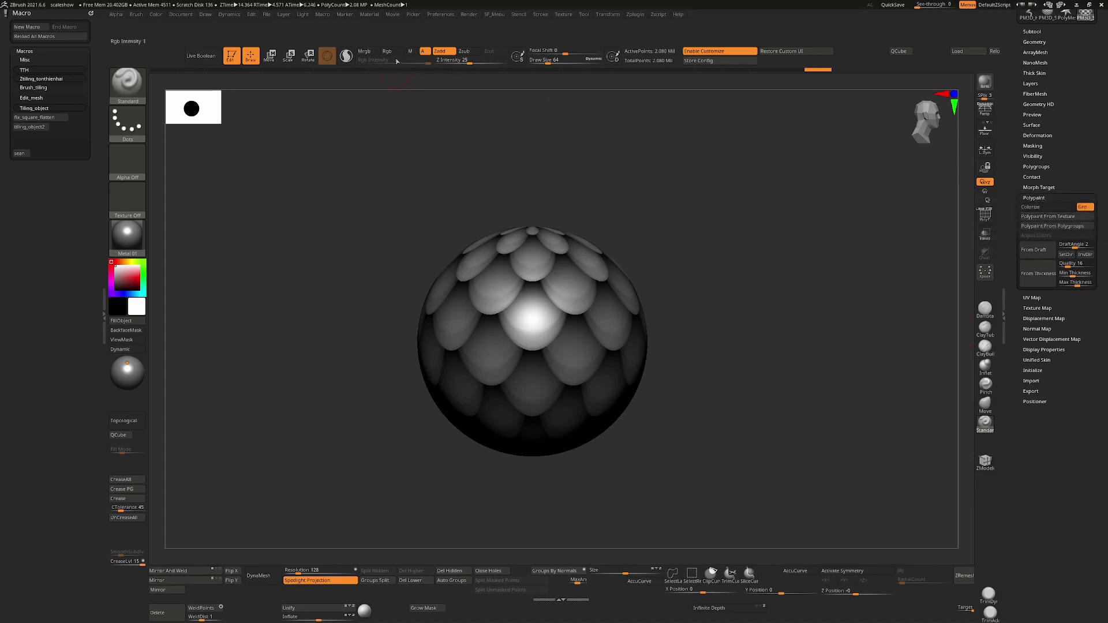
click(392, 51)
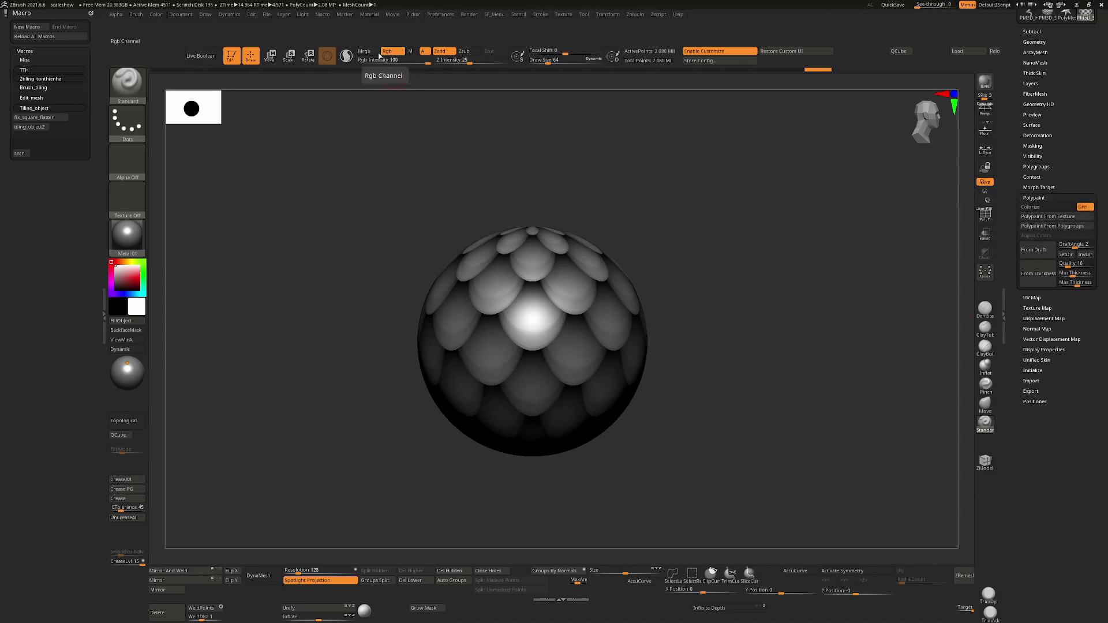
click(1049, 217)
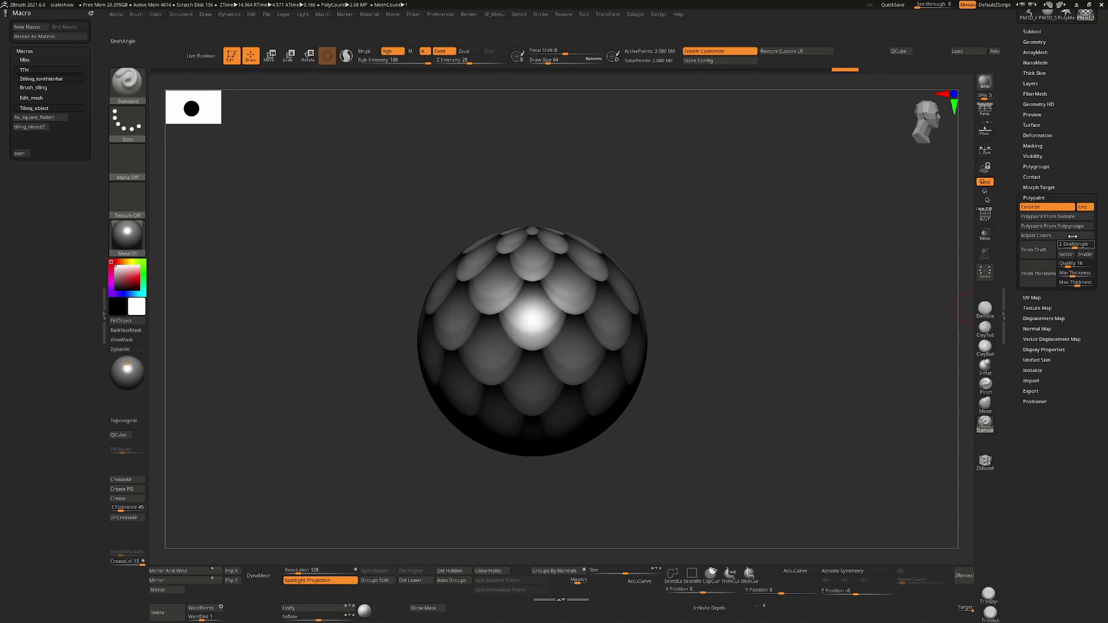
Toggle the sphere's polypaint off and on in the Subtool list to compare the result.
scroll(1051, 140, up, 2)
click(1032, 87)
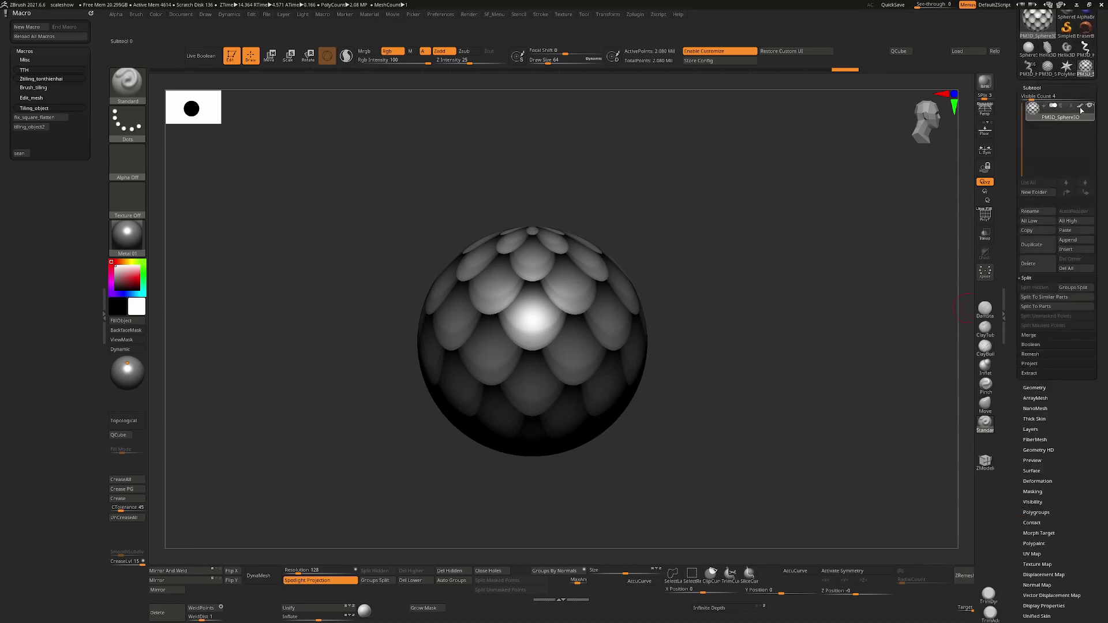
click(1080, 108)
click(1080, 107)
click(1080, 108)
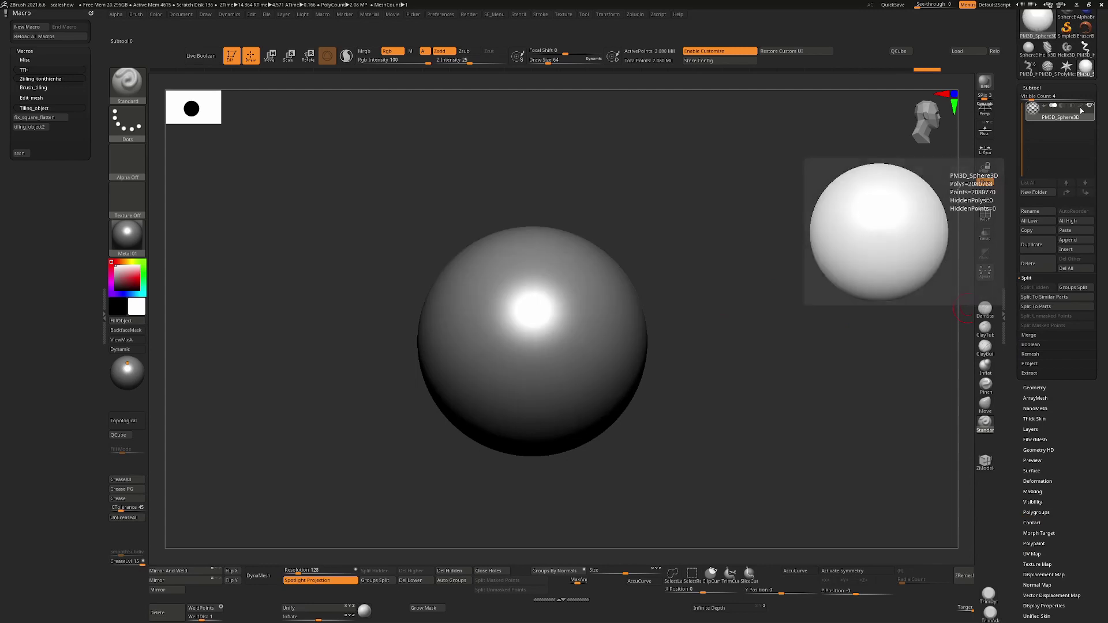
click(1079, 108)
Turn off Texture On in Texture Map so only the polypainted scales show.
scroll(1071, 400, down, 4)
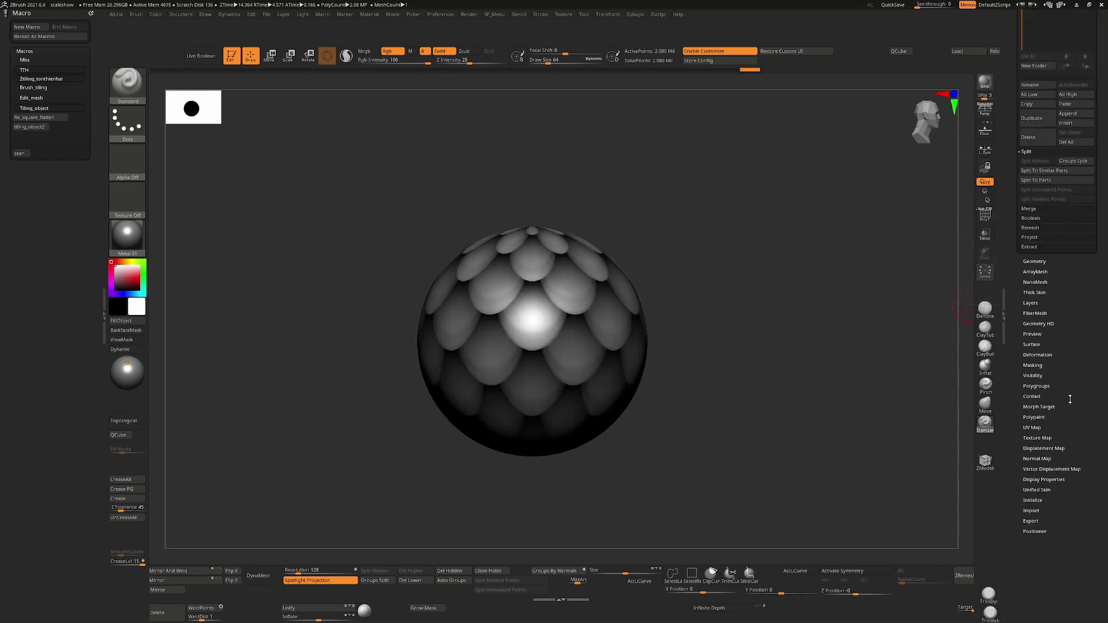
click(1045, 438)
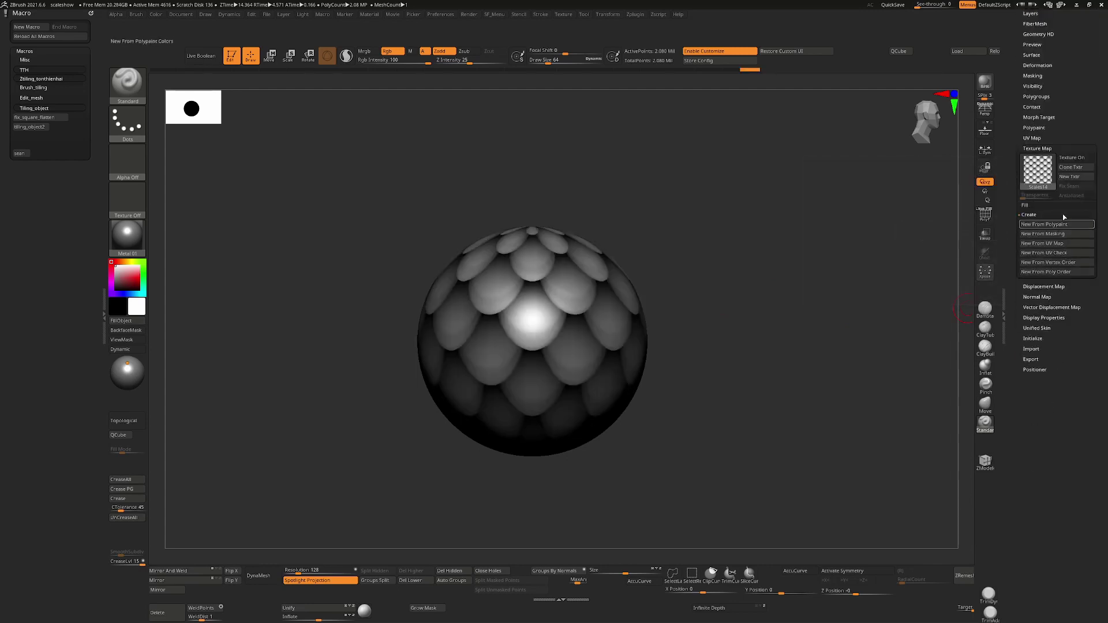
click(1076, 157)
click(1076, 159)
mouse_move(1052, 168)
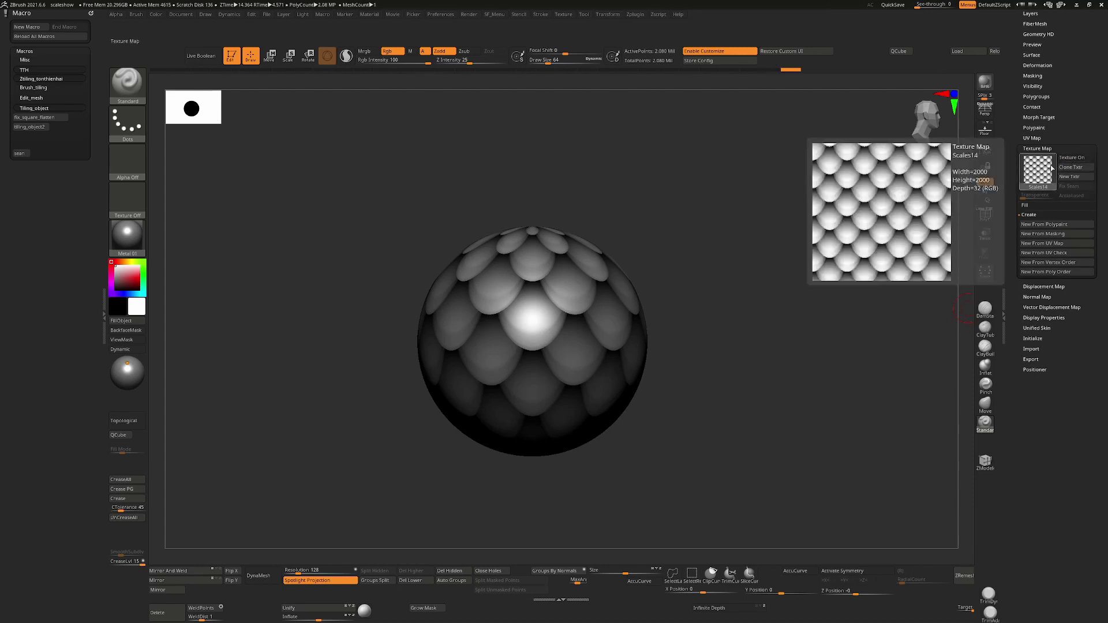
Verify the sphere's polypaint in the Subtool list, then bring up the Masking options.
scroll(1052, 179, up, 3)
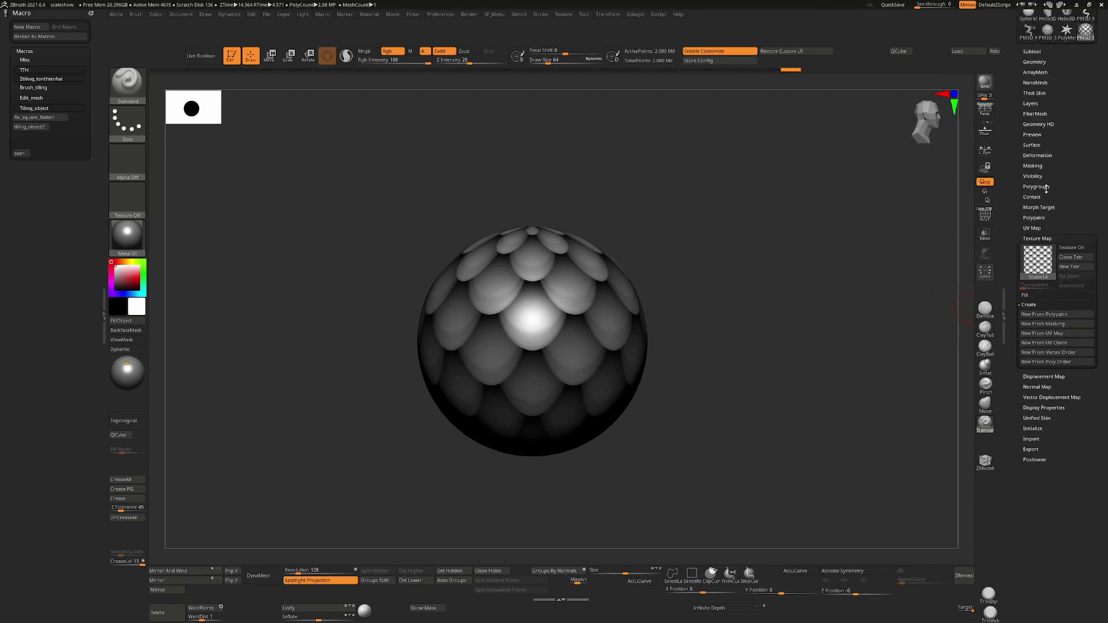
scroll(1047, 188, up, 4)
click(1039, 185)
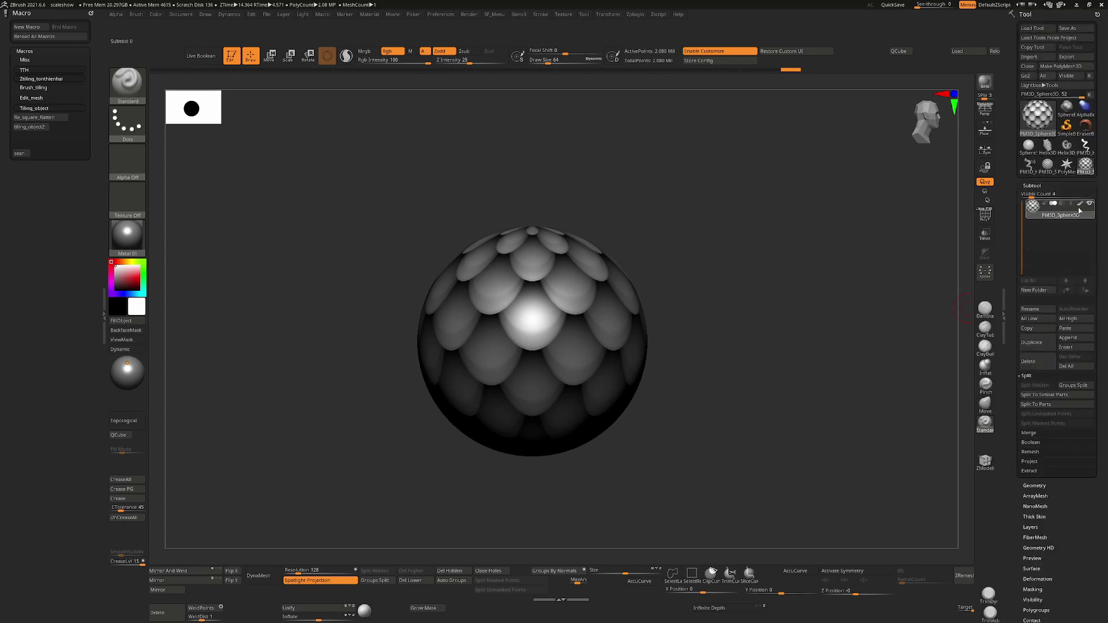
click(1080, 207)
click(1079, 207)
drag(773, 344, 779, 361)
scroll(1068, 493, down, 3)
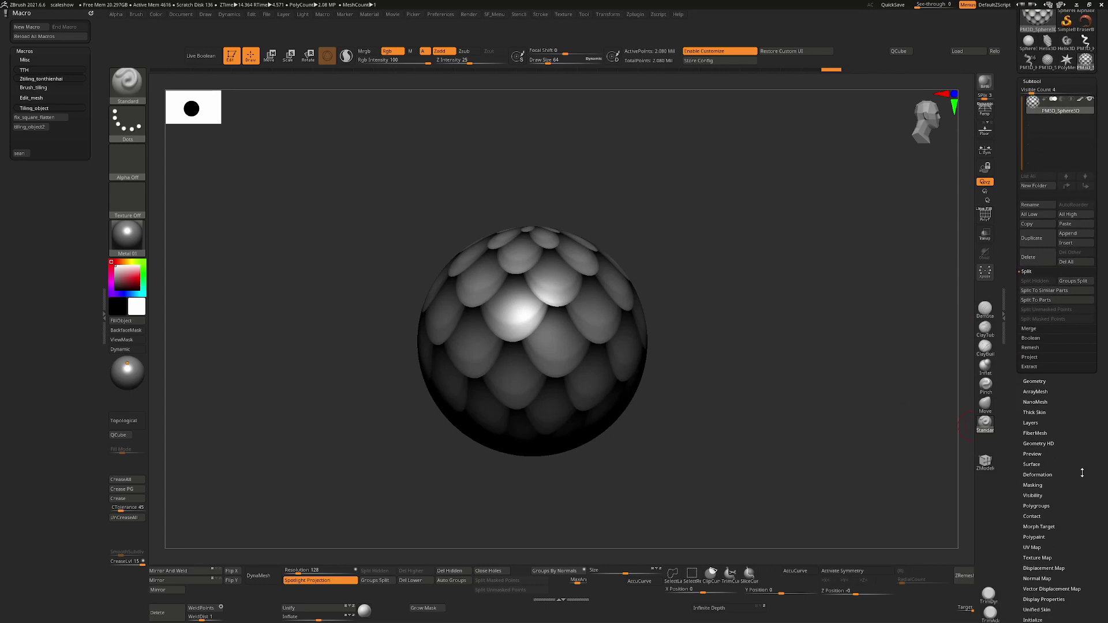
click(1041, 486)
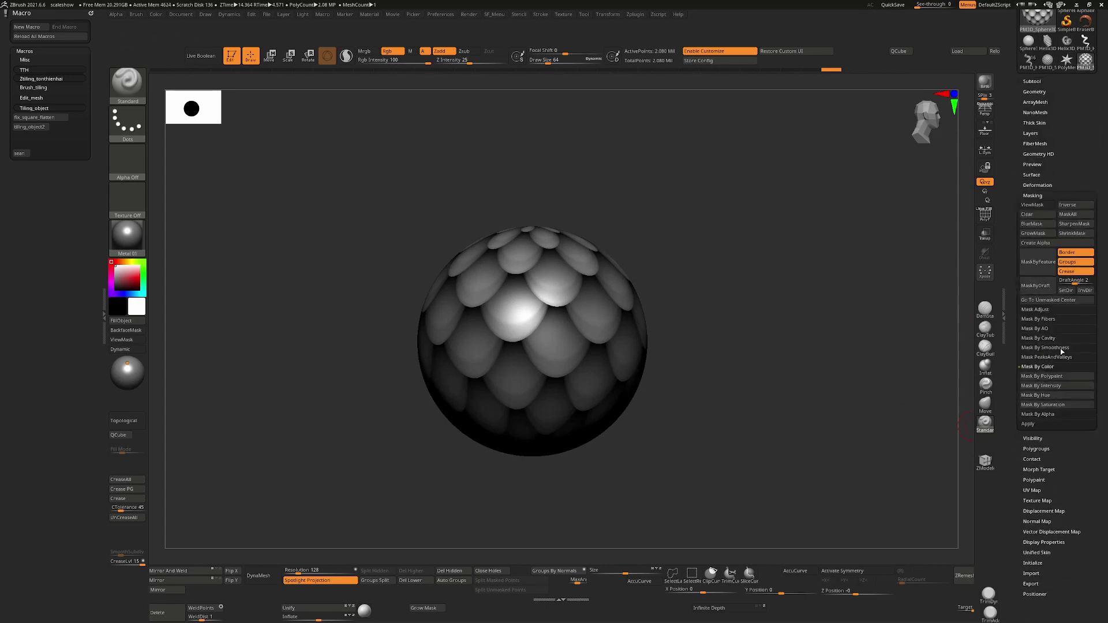
Apply Mask By Intensity, switch off the sphere's polypaint to reveal the mask, and bring up Deformation.
click(1056, 388)
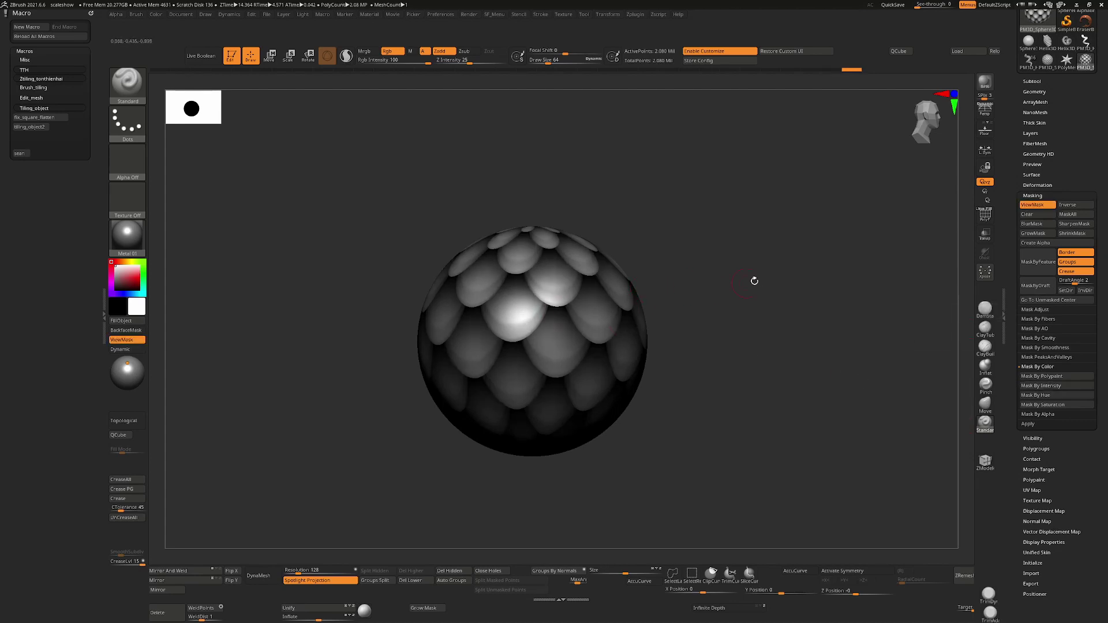
scroll(1046, 149, up, 3)
click(1043, 161)
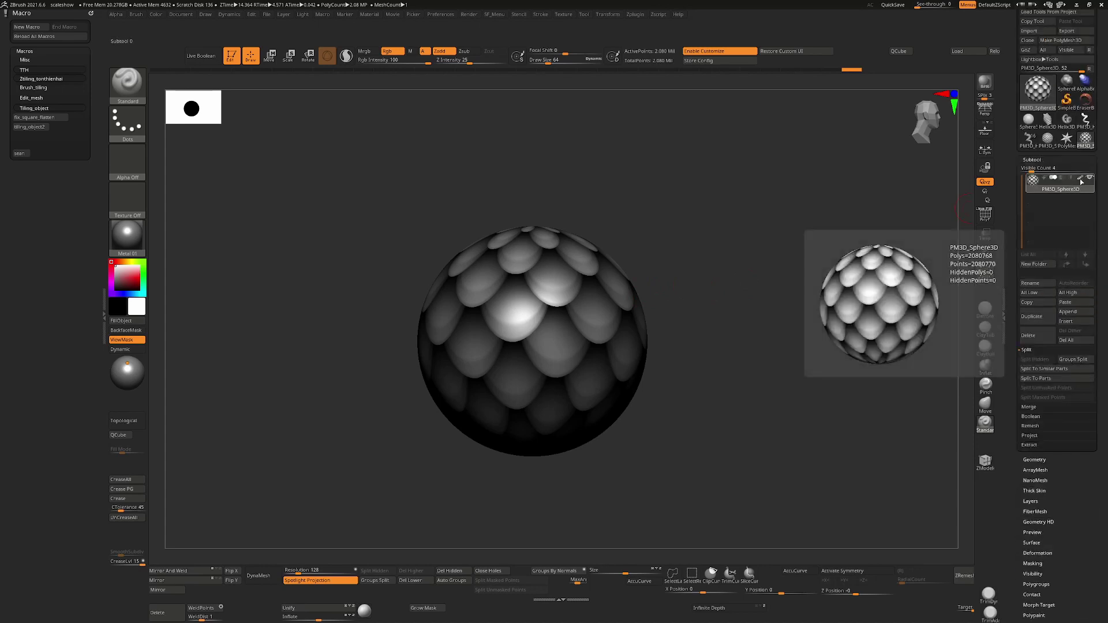
click(1082, 180)
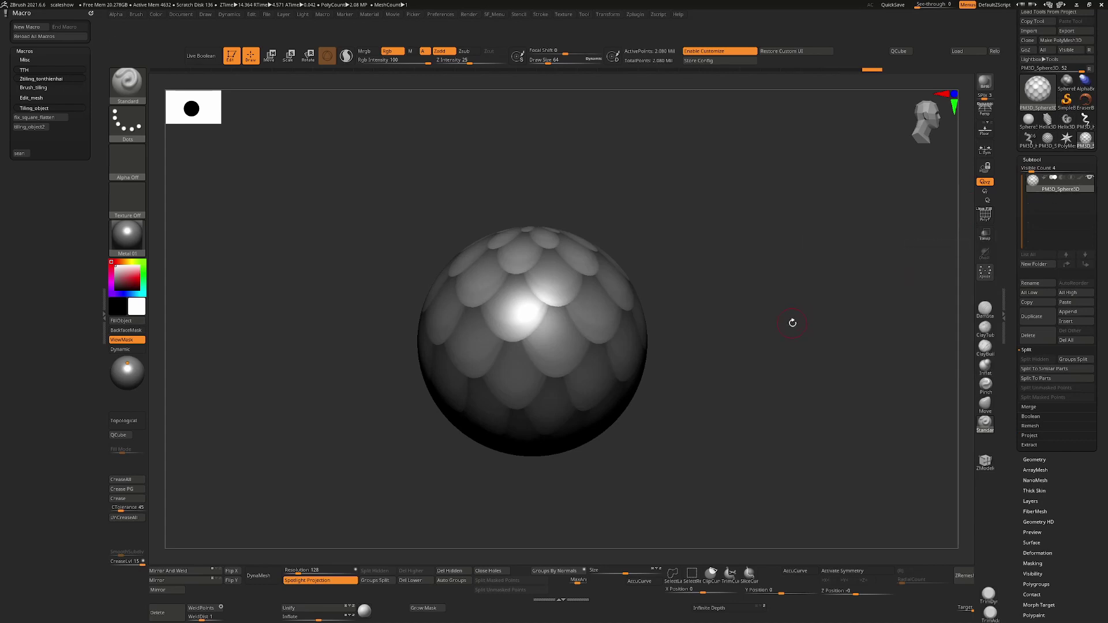
mouse_move(791, 322)
mouse_down()
mouse_move(752, 351)
mouse_move(784, 361)
mouse_move(791, 287)
mouse_move(795, 301)
mouse_up()
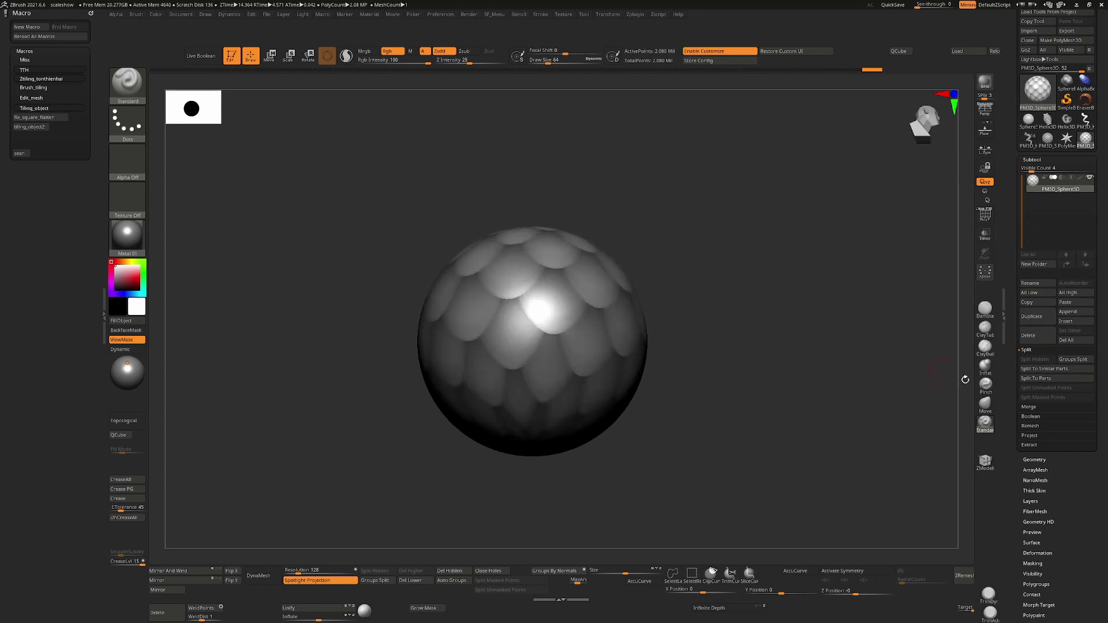
scroll(1095, 474, down, 2)
scroll(1094, 474, down, 10)
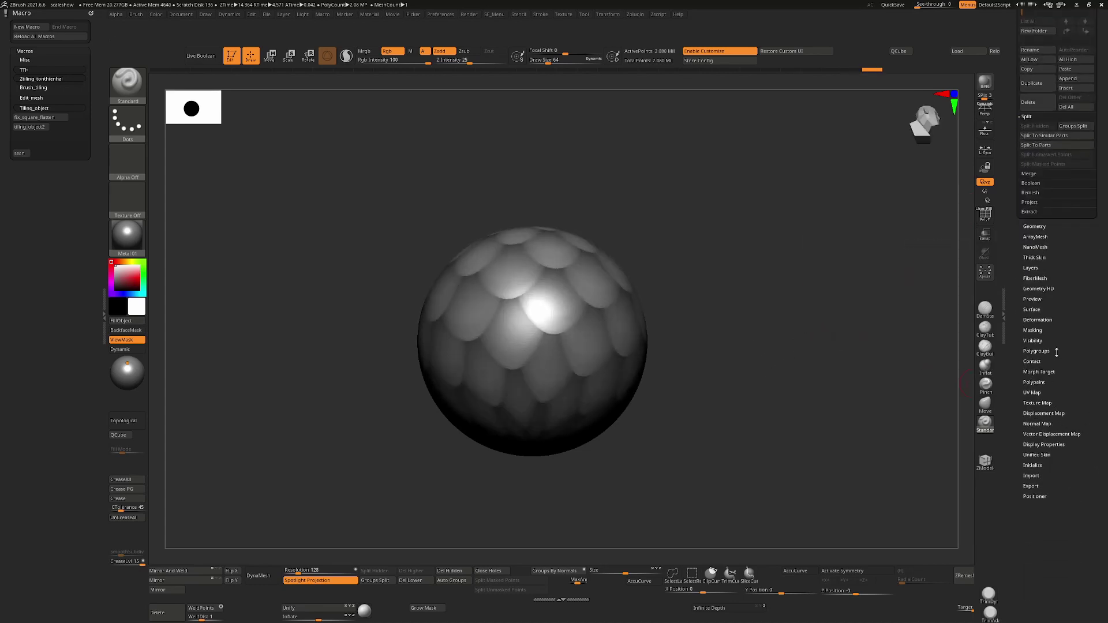
click(1042, 320)
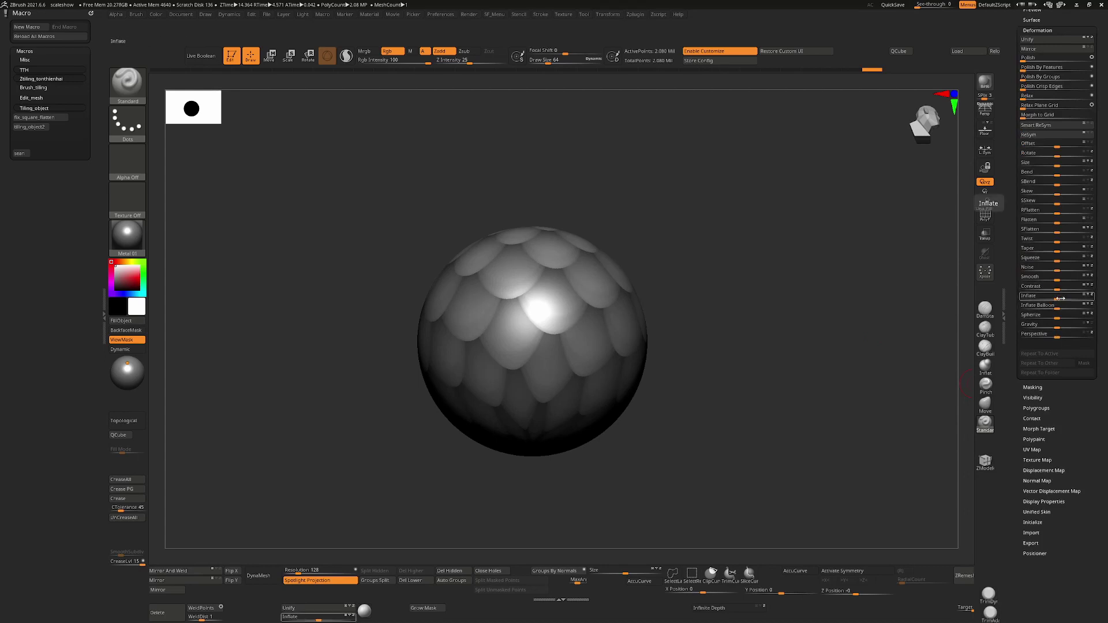
Test-inflate the unmasked scales with Deformation Inflate, then undo it.
drag(1058, 297, 1078, 297)
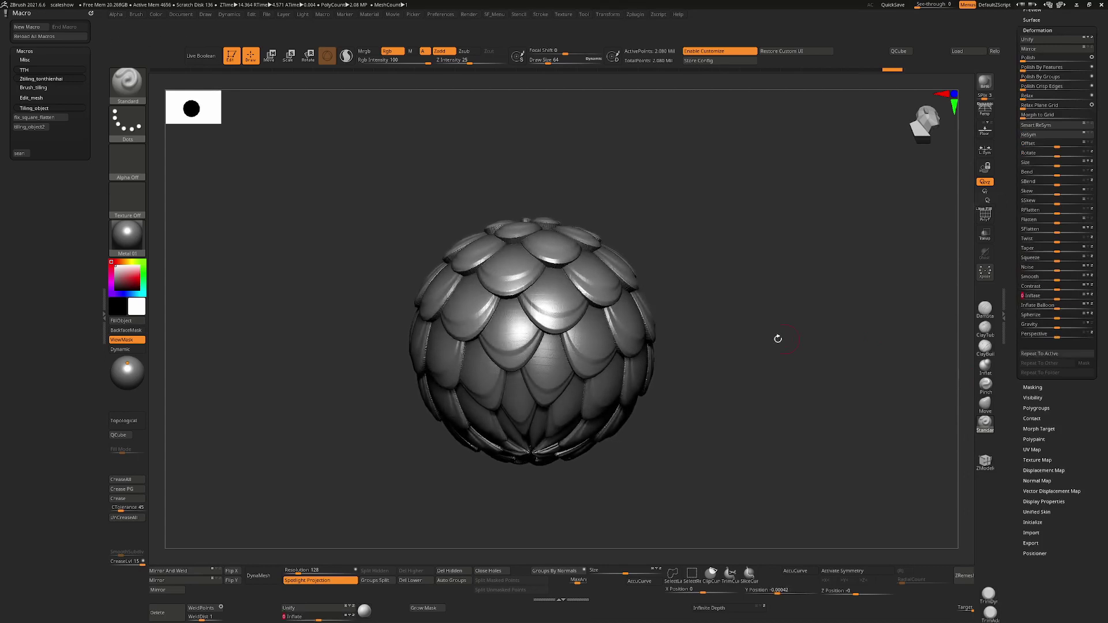
mouse_move(778, 339)
mouse_down()
mouse_move(761, 358)
mouse_move(786, 347)
mouse_up()
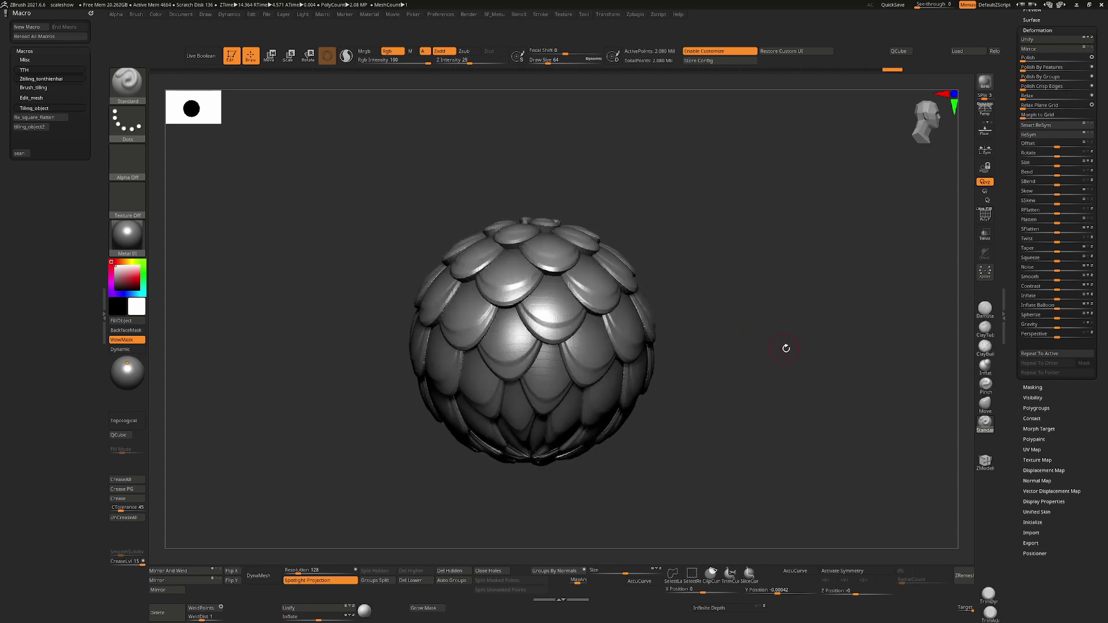
key(ctrl+z)
Mask four strips around the sphere, inflate the remaining patch of scales, then undo.
ctrl+drag(723, 212, 609, 440)
ctrl+drag(418, 208, 453, 471)
ctrl+drag(416, 185, 649, 261)
ctrl+drag(686, 485, 391, 393)
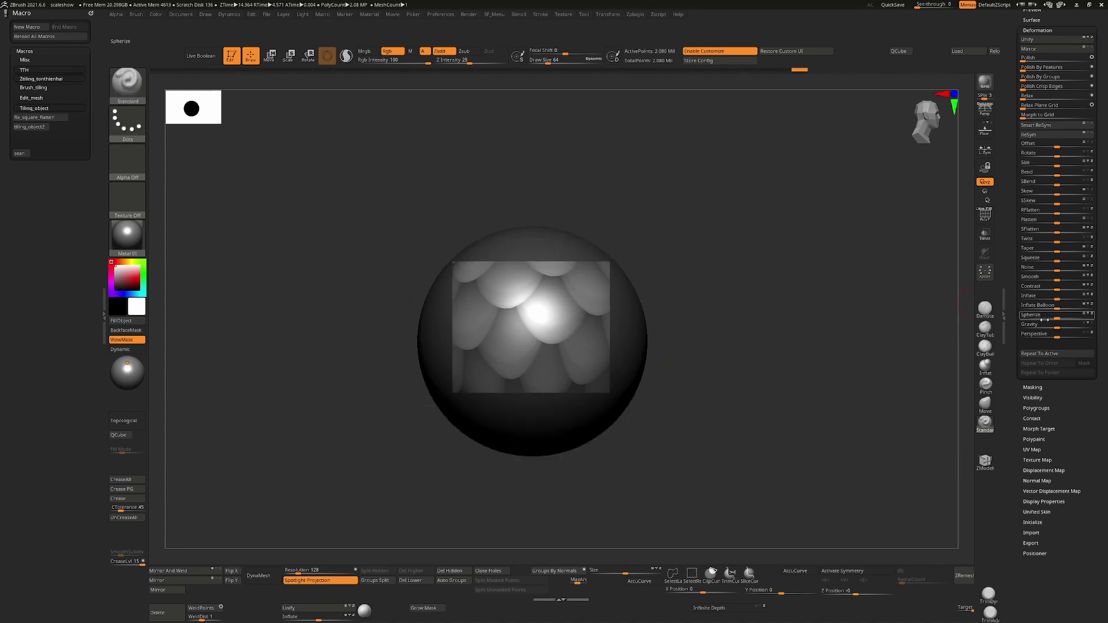
drag(1059, 299, 1084, 299)
drag(719, 348, 751, 316)
key(ctrl+h)
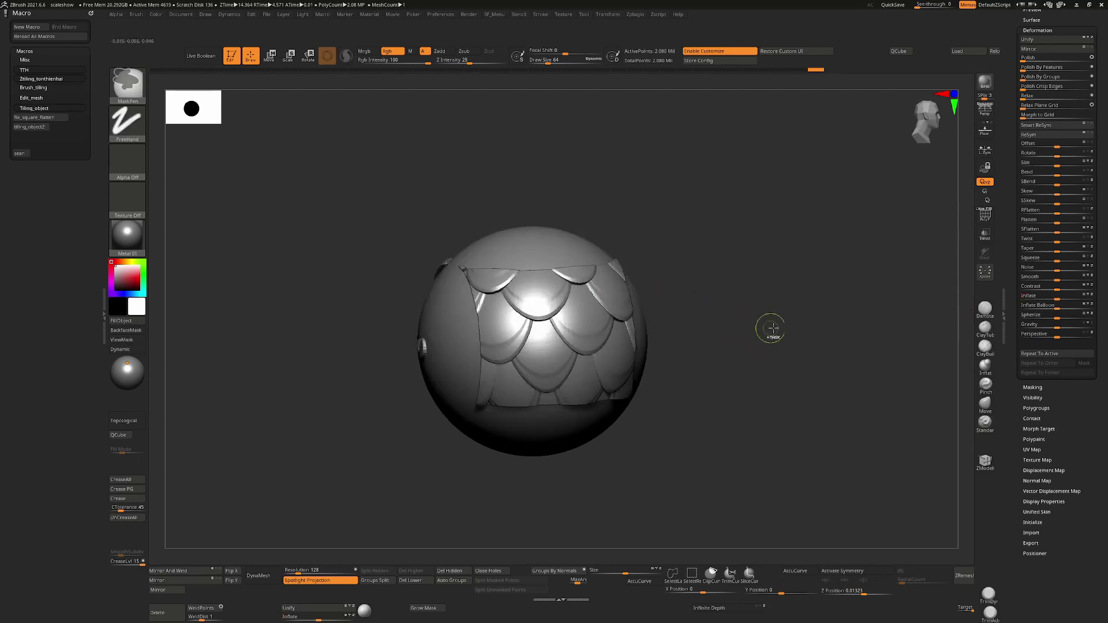
drag(794, 347, 765, 352)
key(ctrl+h)
key(ctrl+z)
key(ctrl+z)
key(ctrl+z)
key(ctrl+z)
key(ctrl+z)
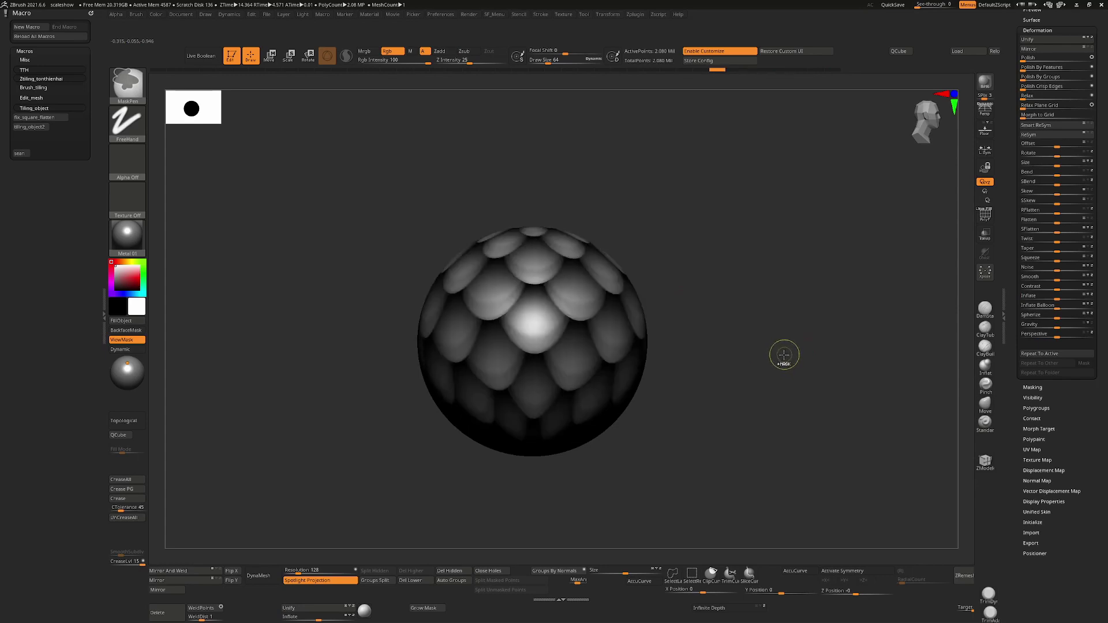
Hide the mask overlay and switch to the scale-covered helix tool.
key(ctrl+h)
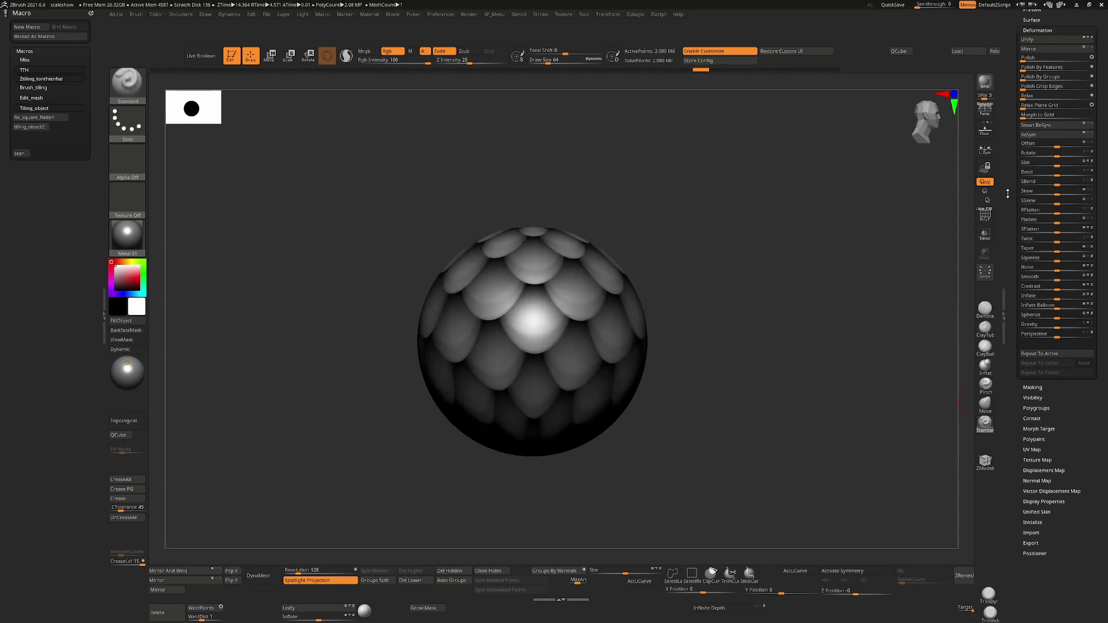
drag(1012, 144, 1013, 404)
click(1029, 164)
shift+drag(740, 361, 668, 263)
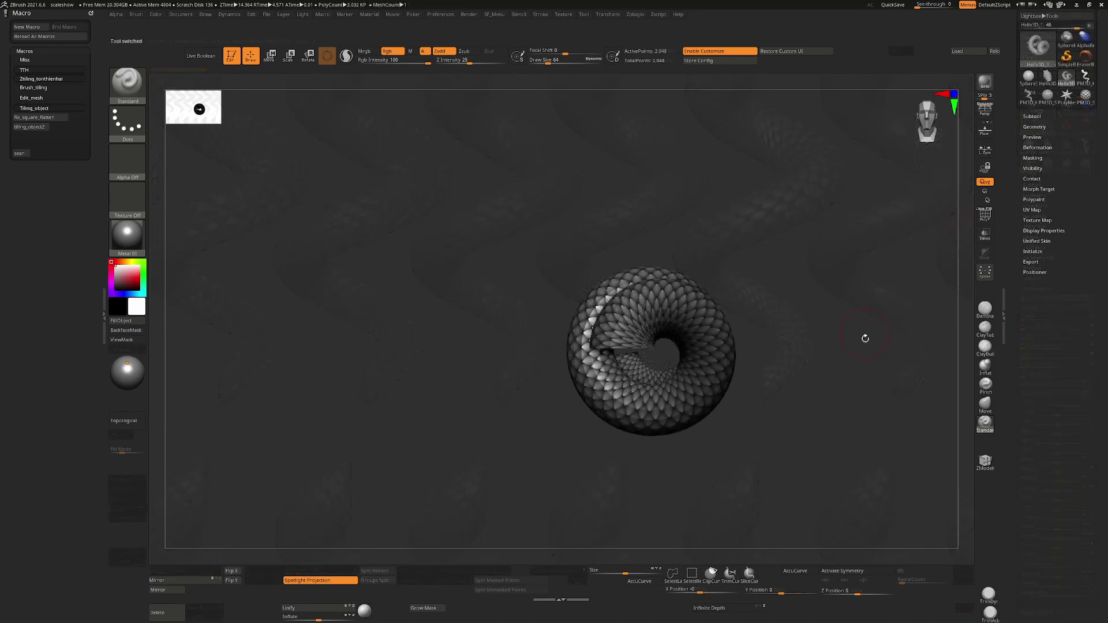
Load a fresh Helix3D primitive and lower its Initialize Coverage to about 2.19.
drag(865, 339, 850, 291)
drag(762, 261, 844, 301)
click(1033, 251)
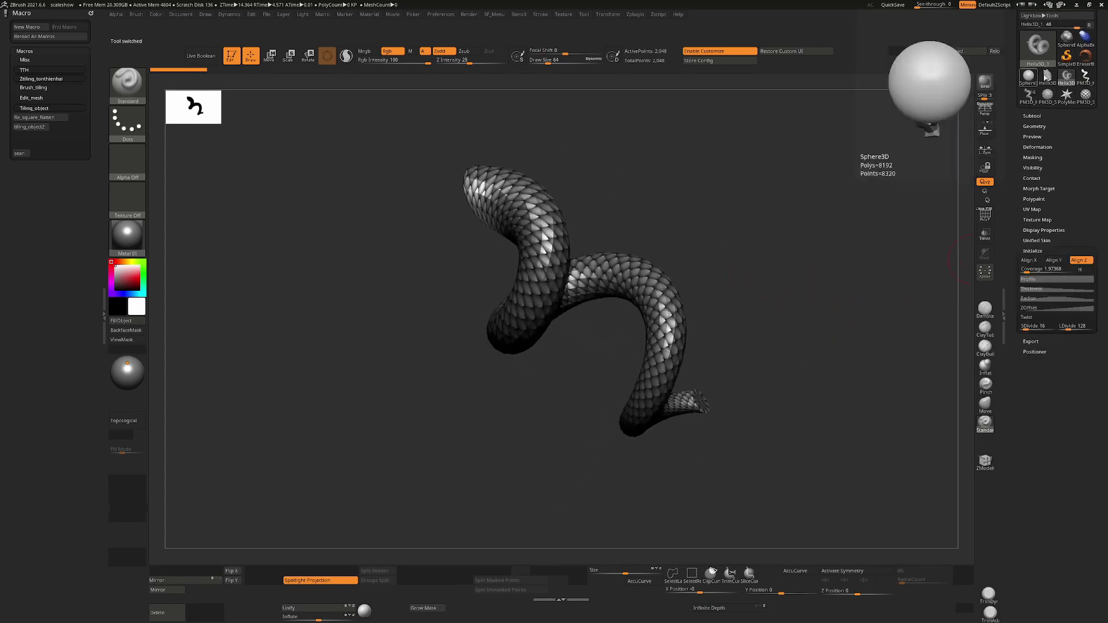
mouse_move(1048, 76)
click(1038, 46)
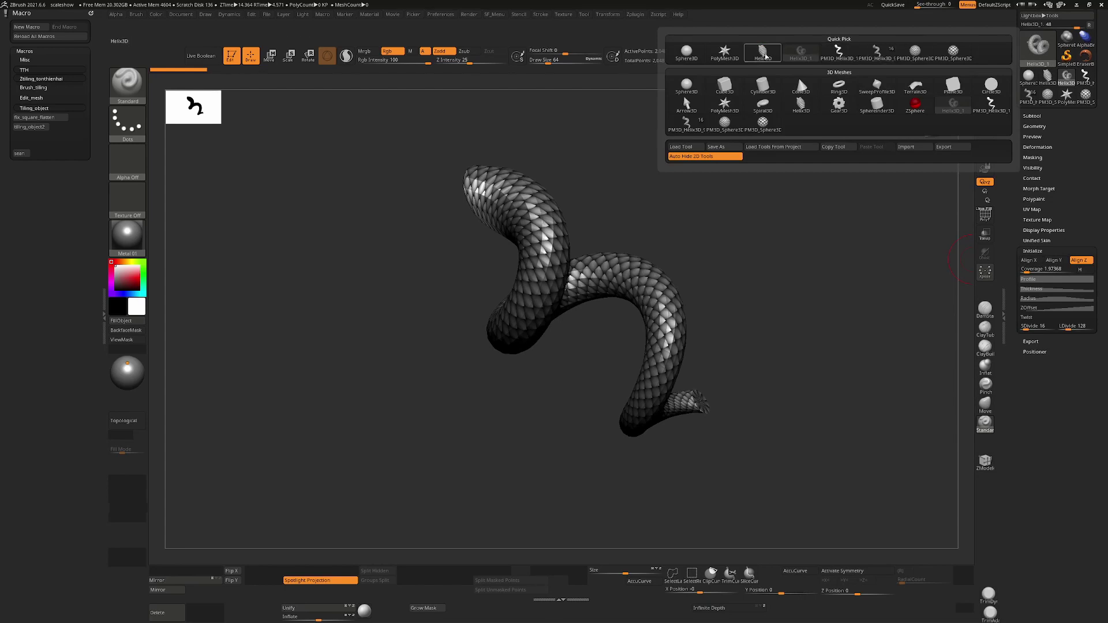
click(765, 56)
drag(854, 289, 830, 251)
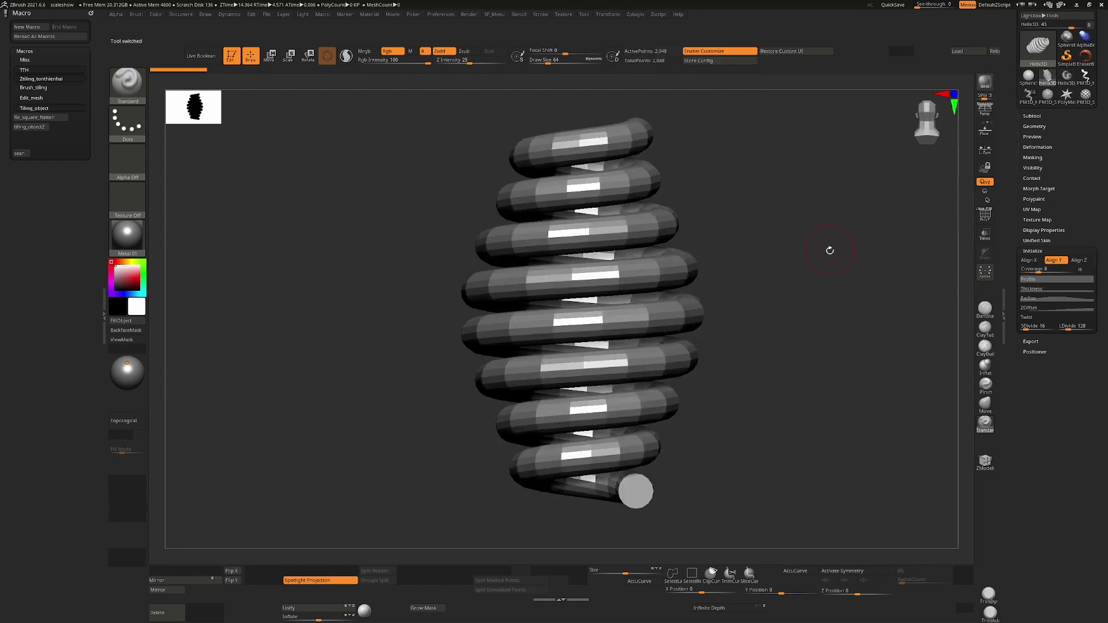
drag(1043, 270, 1024, 270)
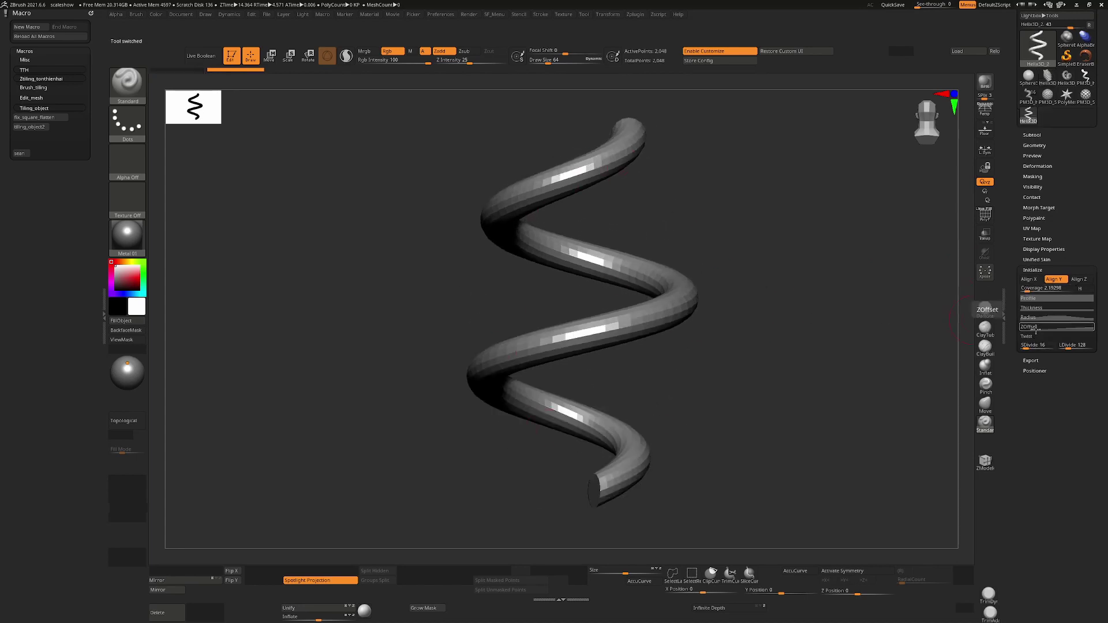
Edit the ZOffset curve to widen the coils and the Thickness curve to taper top-to-bottom.
click(1037, 327)
mouse_move(1093, 360)
mouse_down()
mouse_move(1094, 331)
mouse_move(1094, 373)
mouse_move(1091, 307)
mouse_move(1087, 370)
mouse_up()
click(1045, 309)
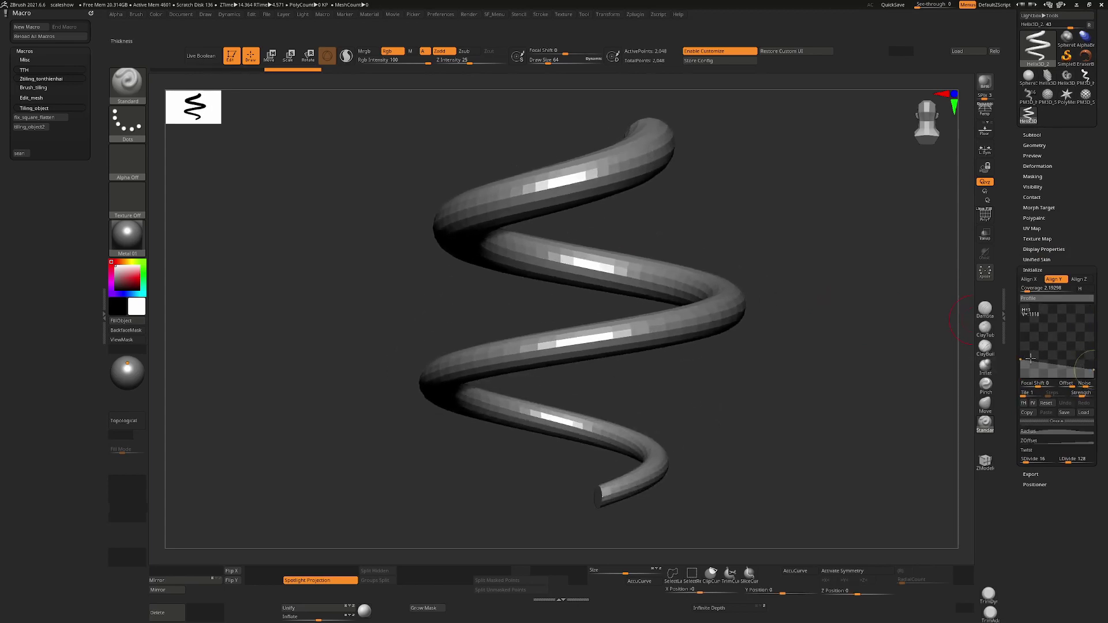
drag(1020, 360, 1020, 314)
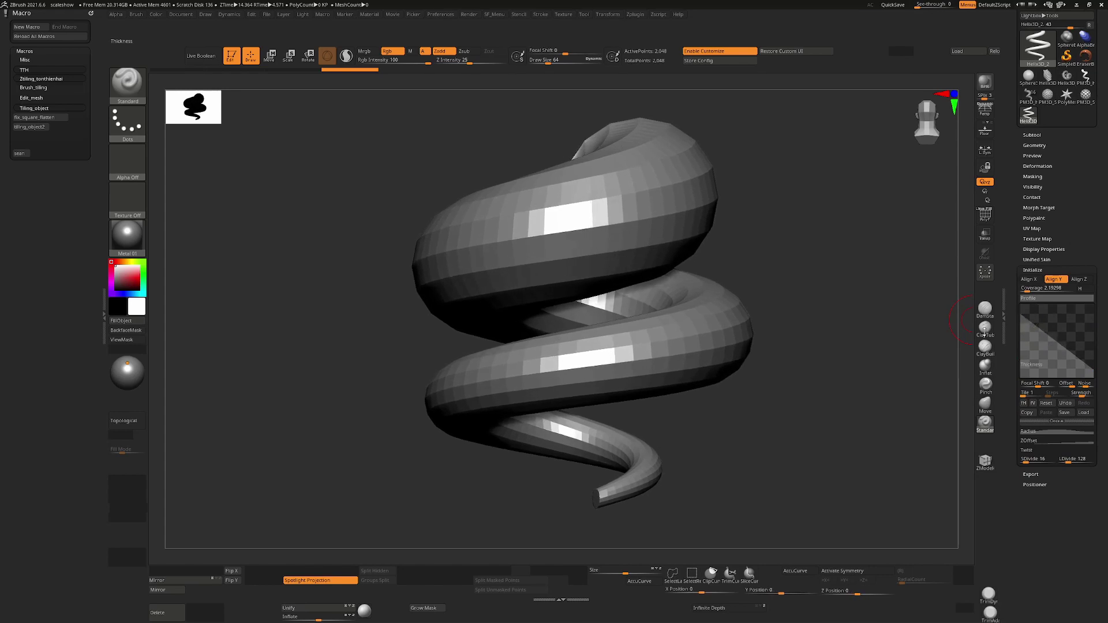
drag(850, 347, 813, 358)
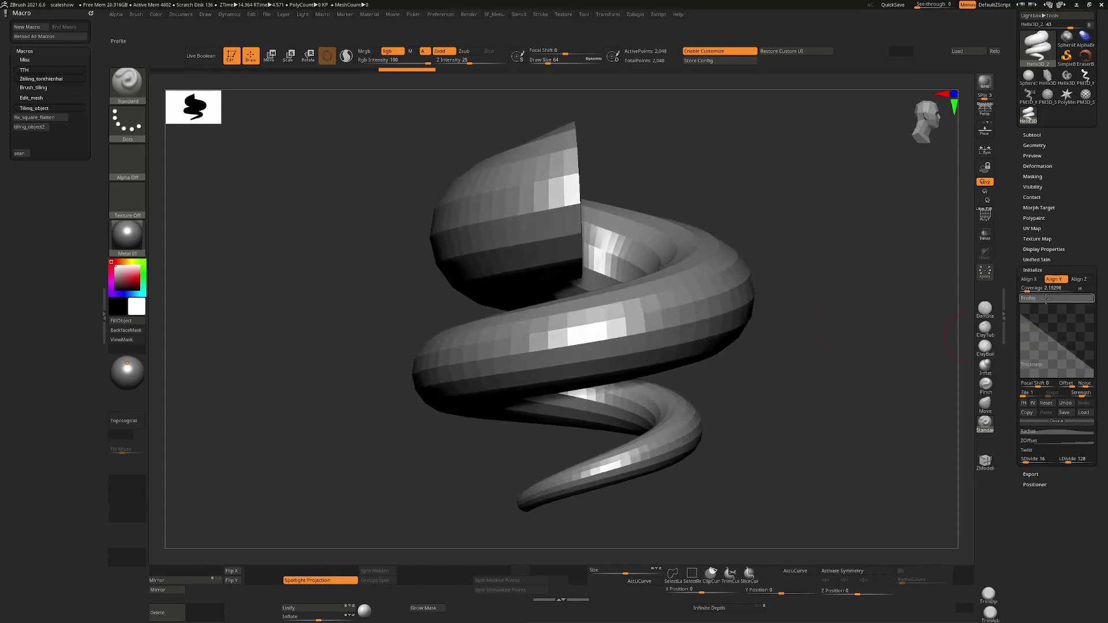
Lower Coverage to 1.31578 for about 1.3 turns and check the horn from several angles.
drag(1028, 288, 1022, 298)
alt+drag(803, 381, 773, 372)
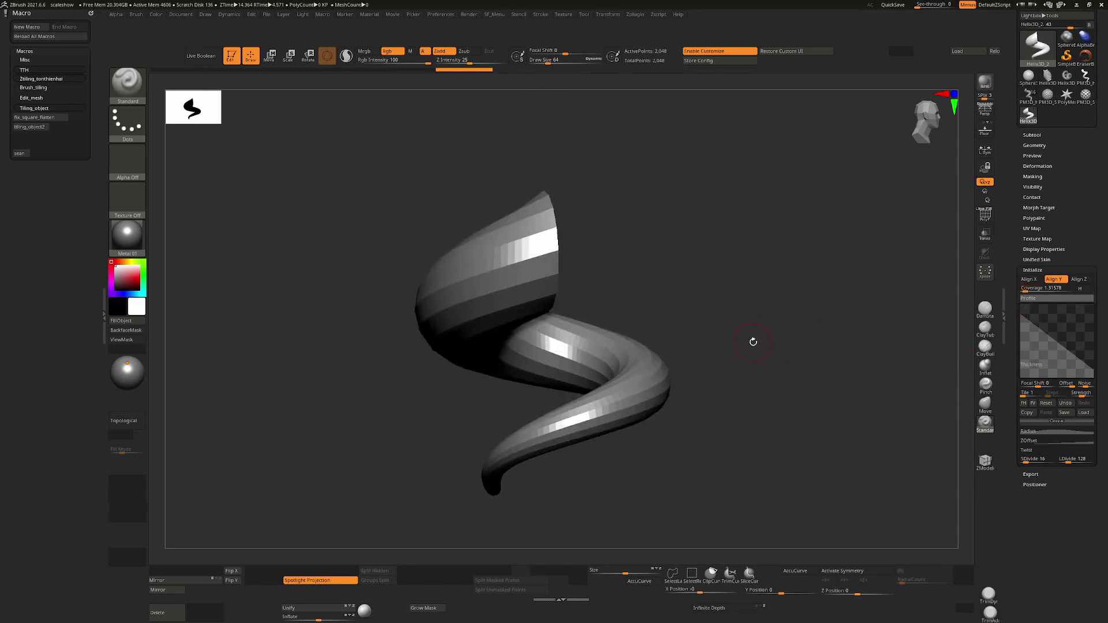
drag(848, 378, 884, 355)
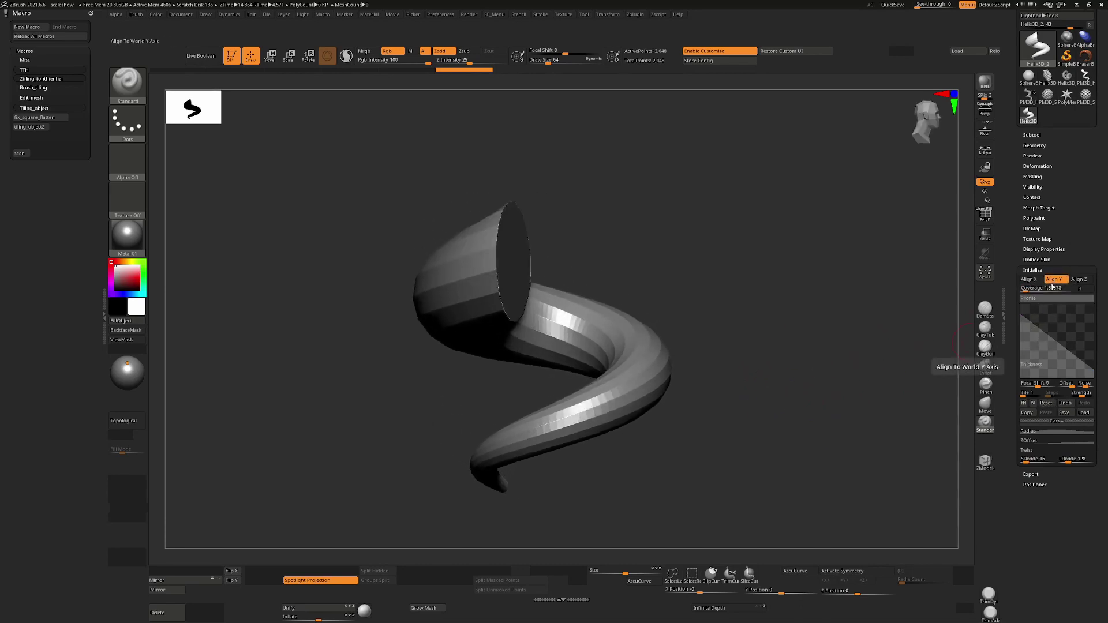
drag(1080, 159, 1079, 229)
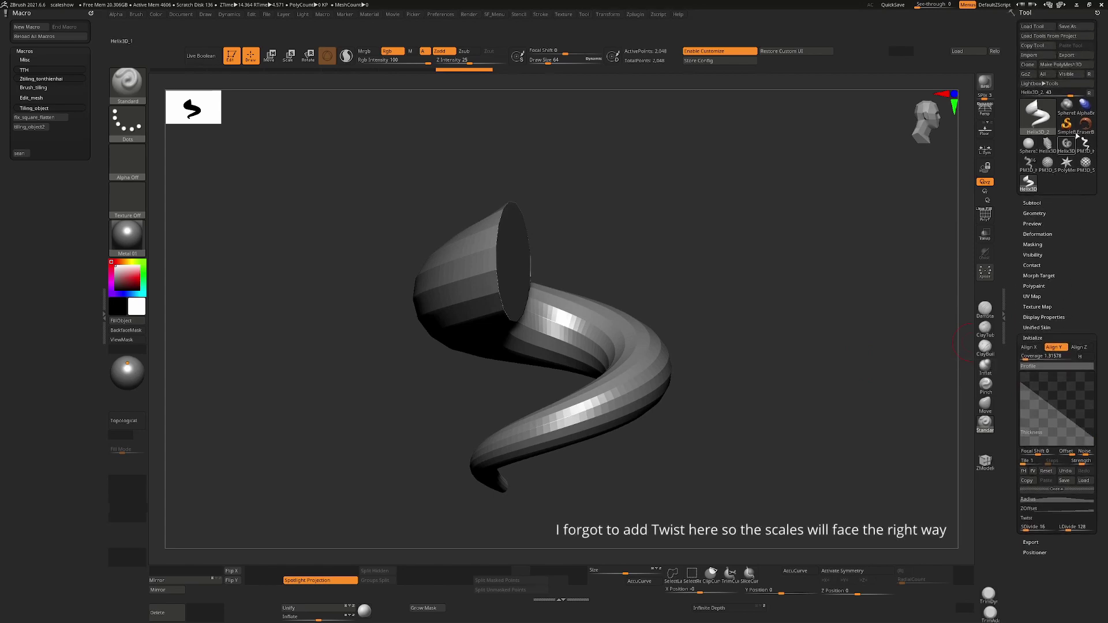
Convert the helix to an editable polymesh and briefly check its polygroup wireframe.
click(1075, 65)
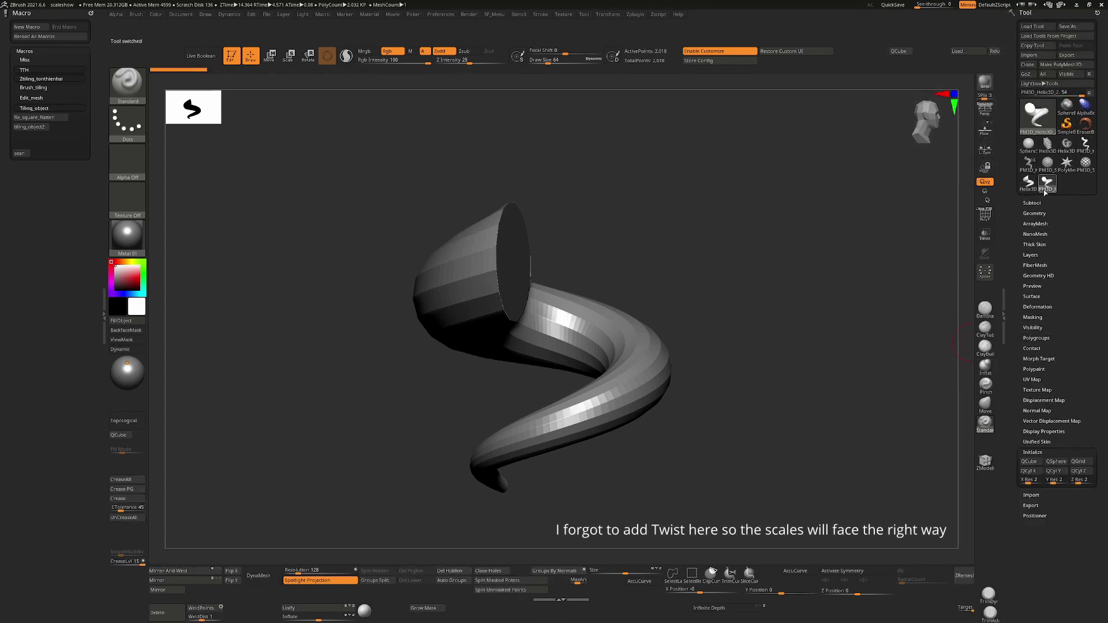
click(1034, 453)
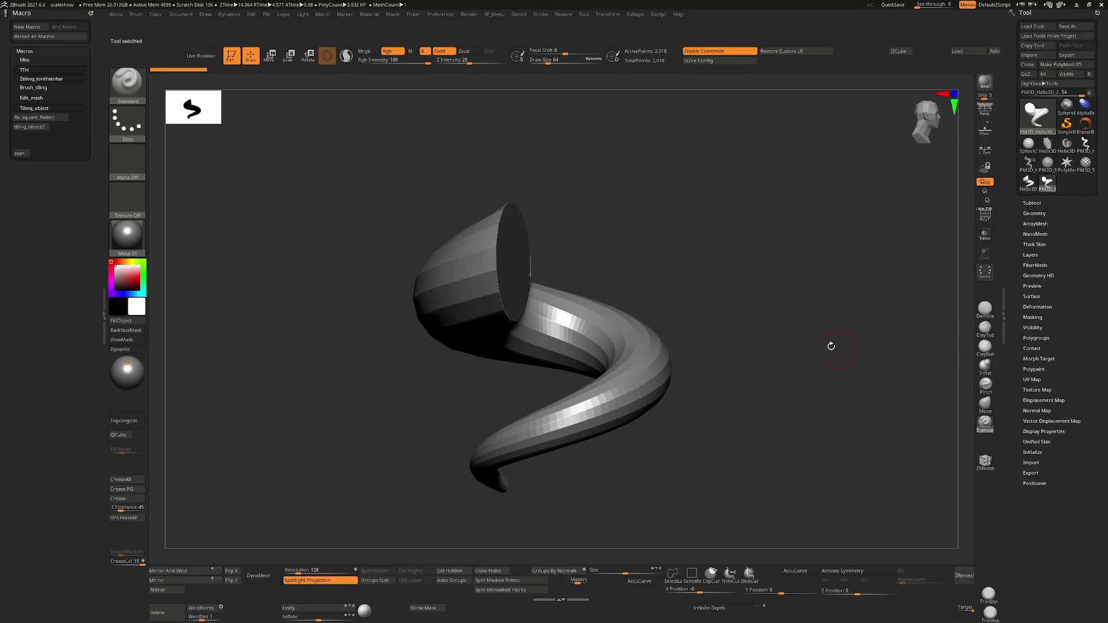
shift+drag(831, 347, 811, 353)
key(shift+f)
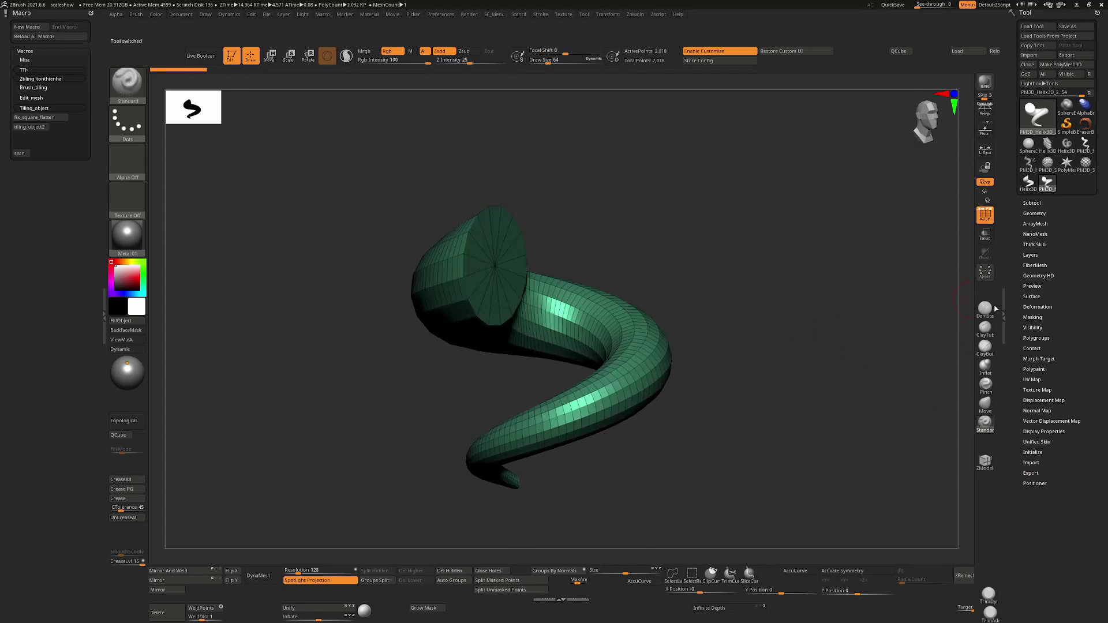
key(shift+f)
Preview the helix's flat UV layout, restore it, and bring up Texture Map settings.
click(1033, 379)
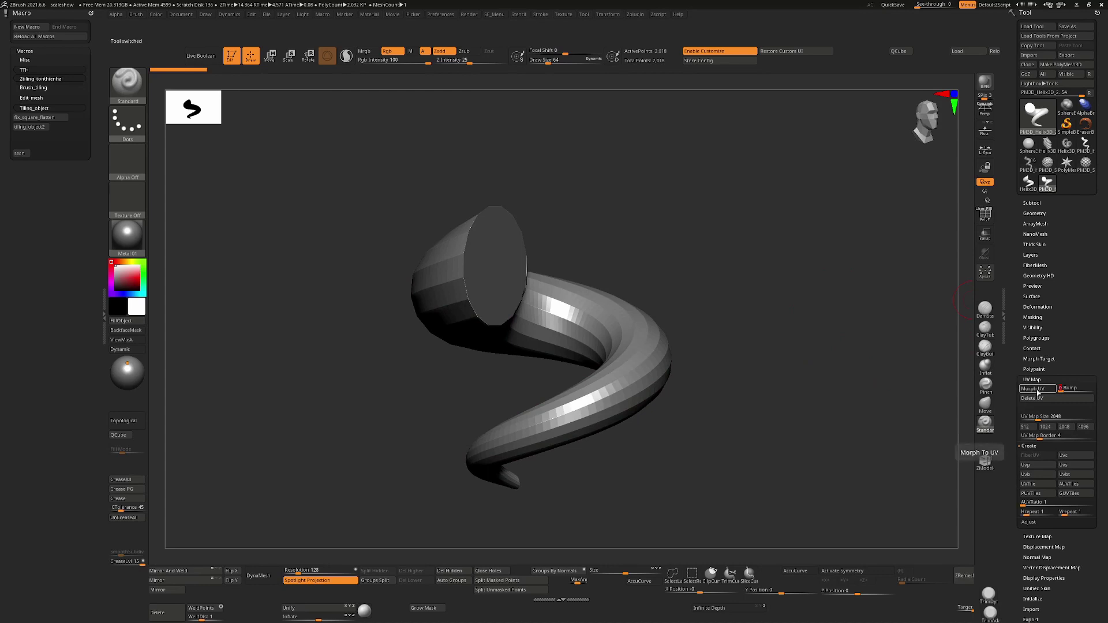
click(1037, 390)
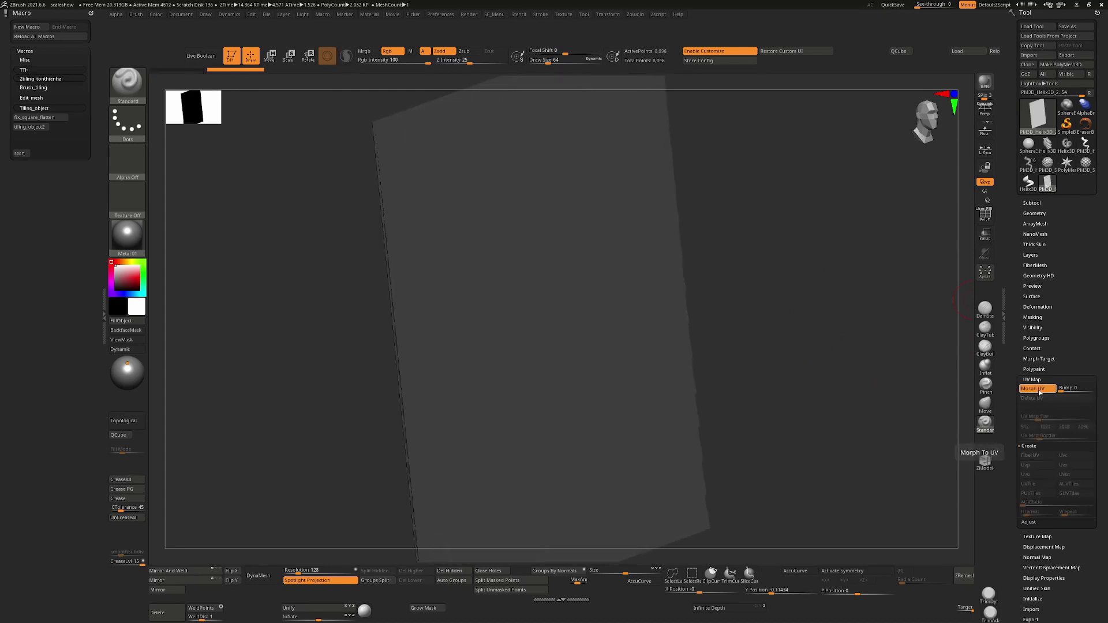
click(1040, 393)
click(1038, 391)
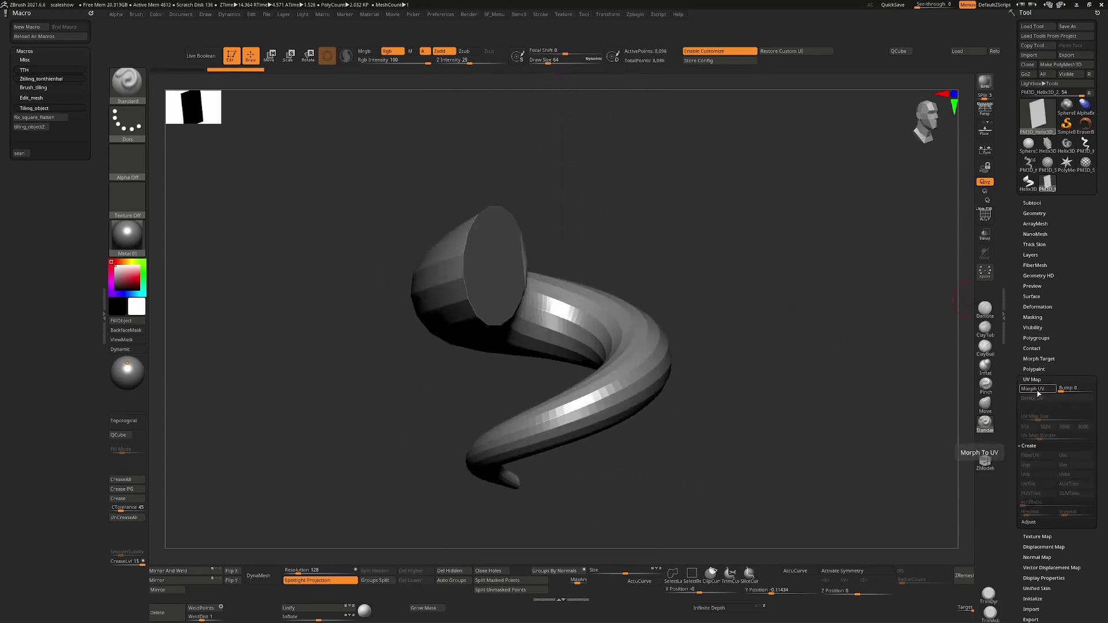
drag(814, 342, 822, 344)
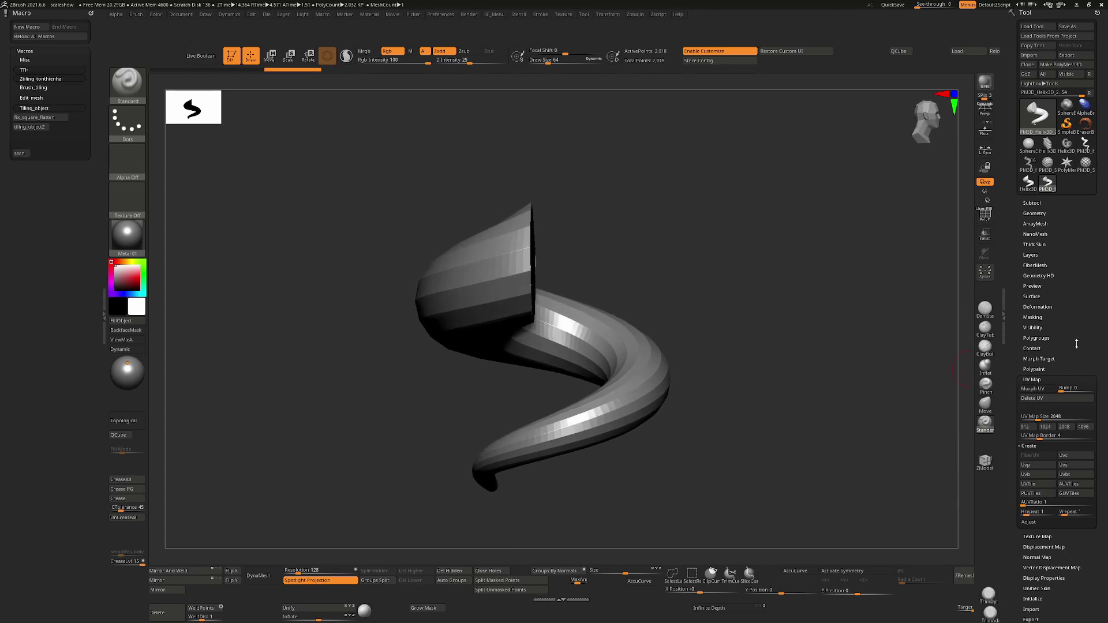
scroll(1077, 344, down, 5)
click(1049, 392)
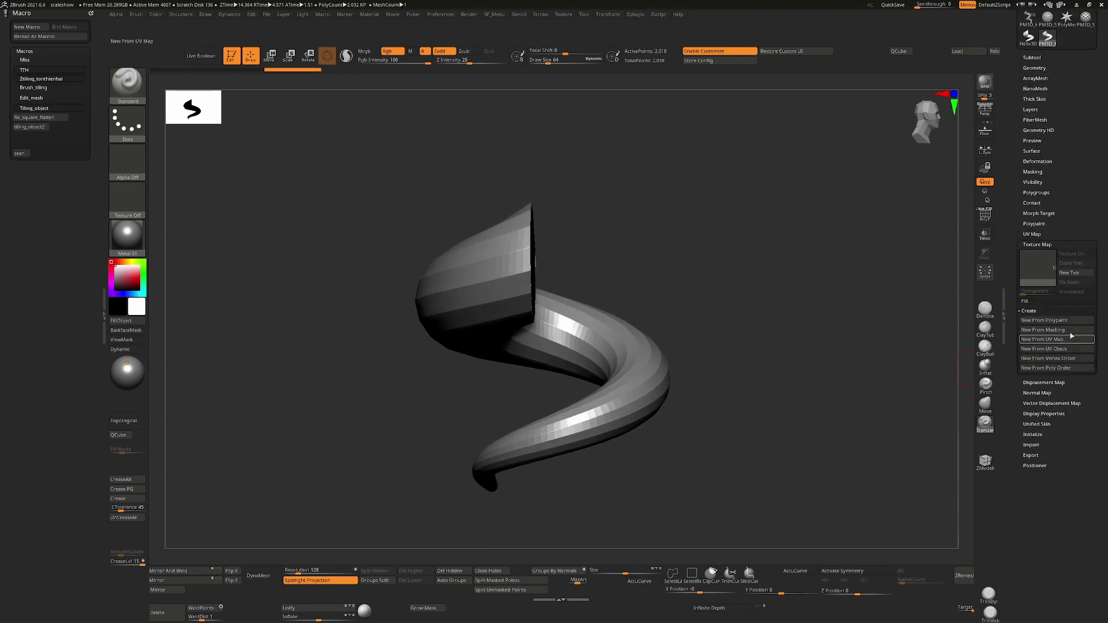
Apply the BrushAlpha scale texture to the helix.
click(1039, 273)
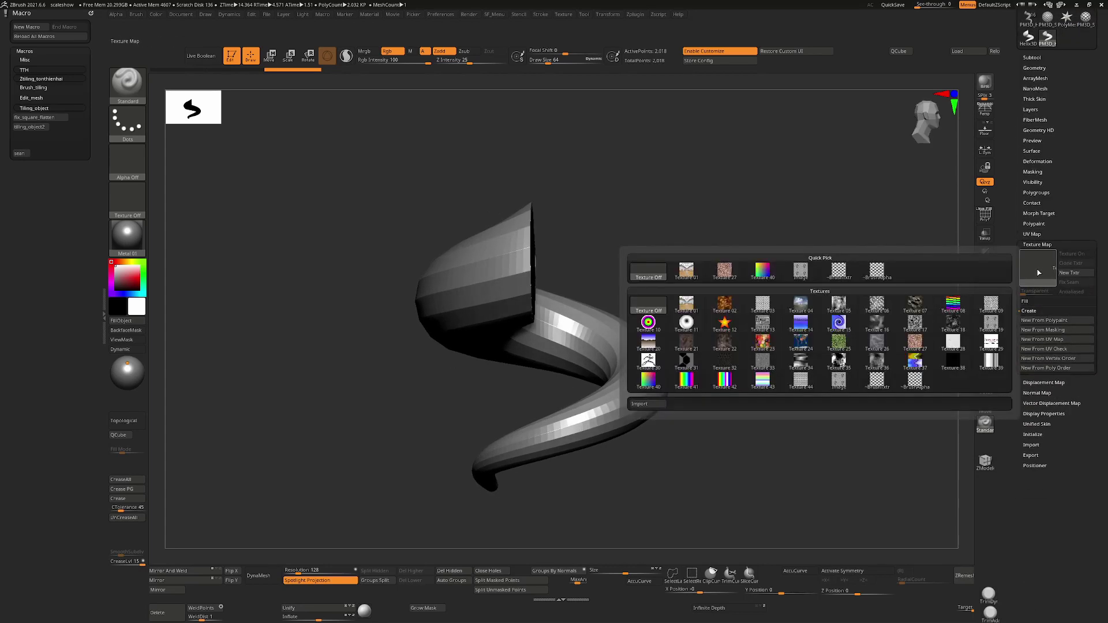
click(877, 270)
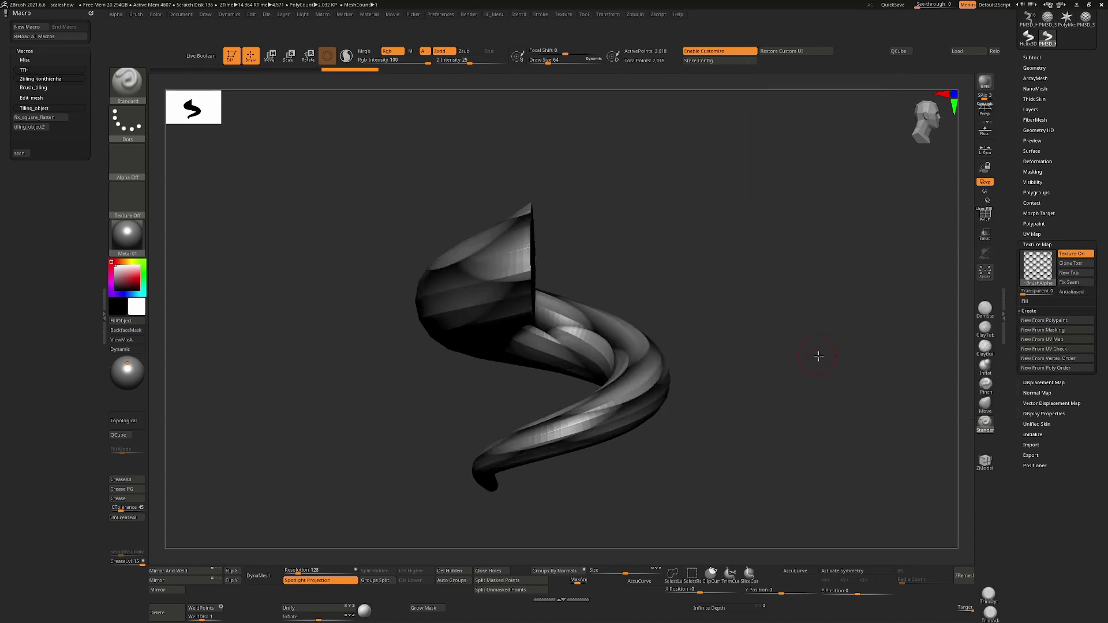
drag(818, 356, 879, 318)
Set UV Map Hrepeat to 7 and Vrepeat to 2.
click(1031, 234)
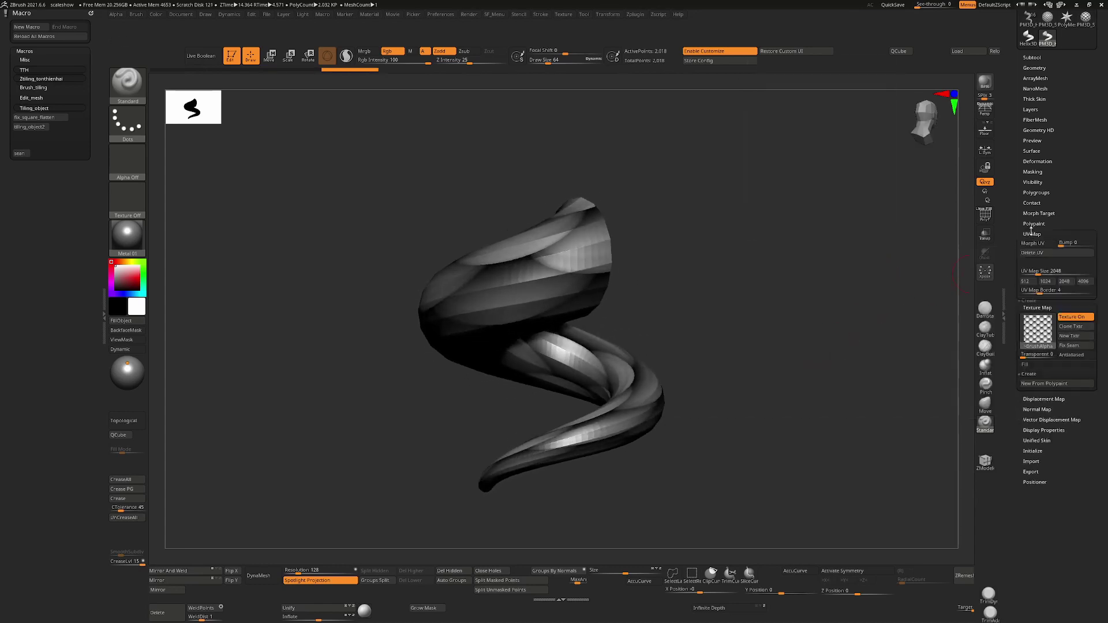
drag(1027, 368, 1063, 368)
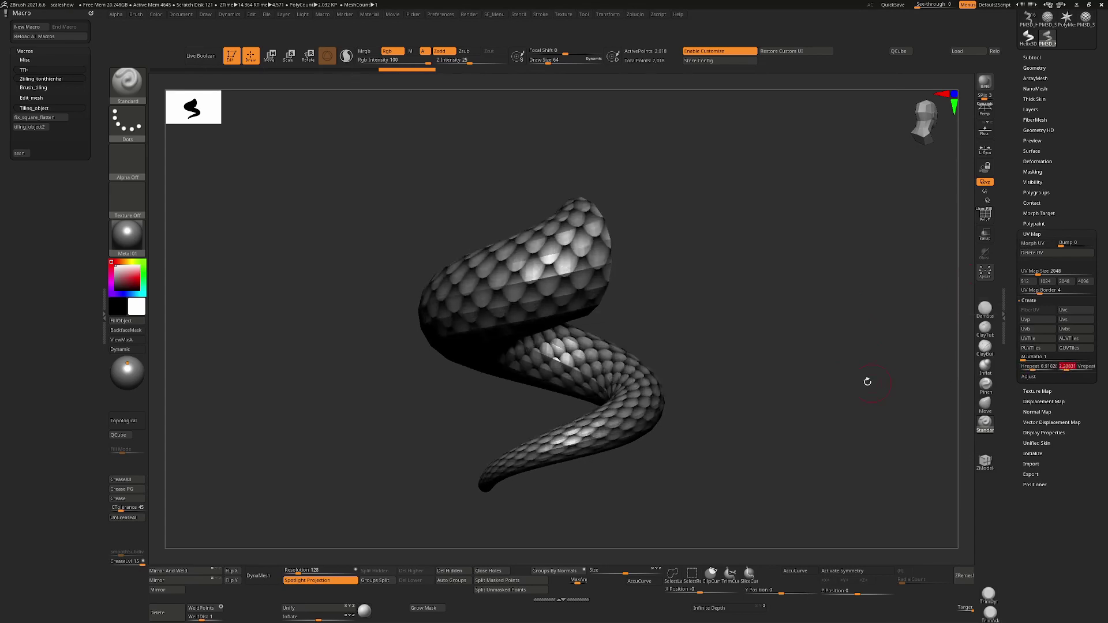
drag(866, 379, 826, 376)
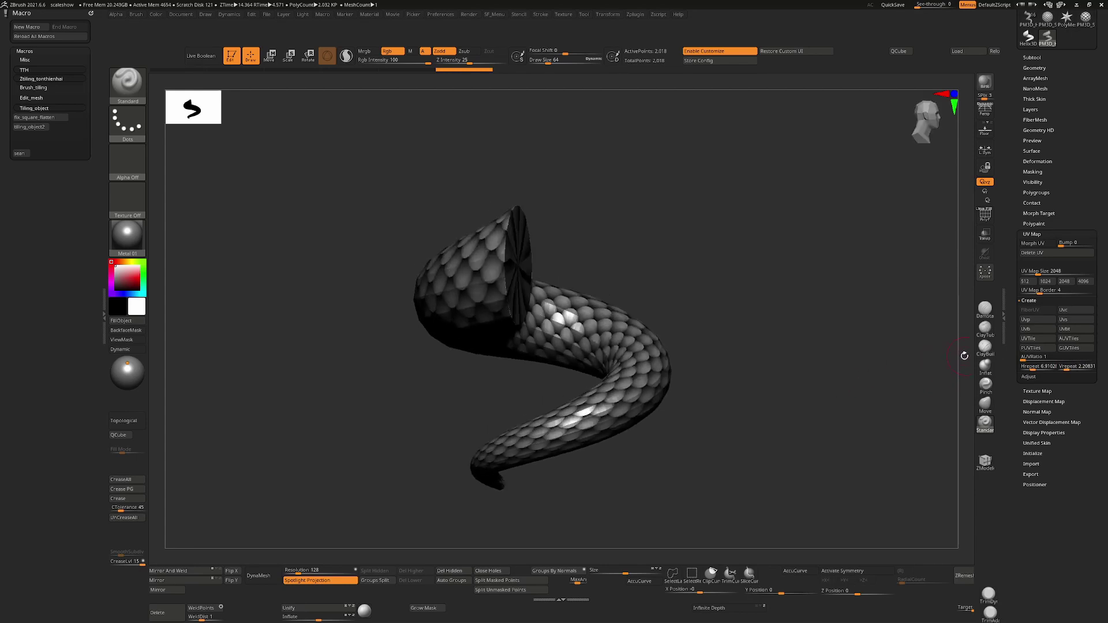
click(1068, 369)
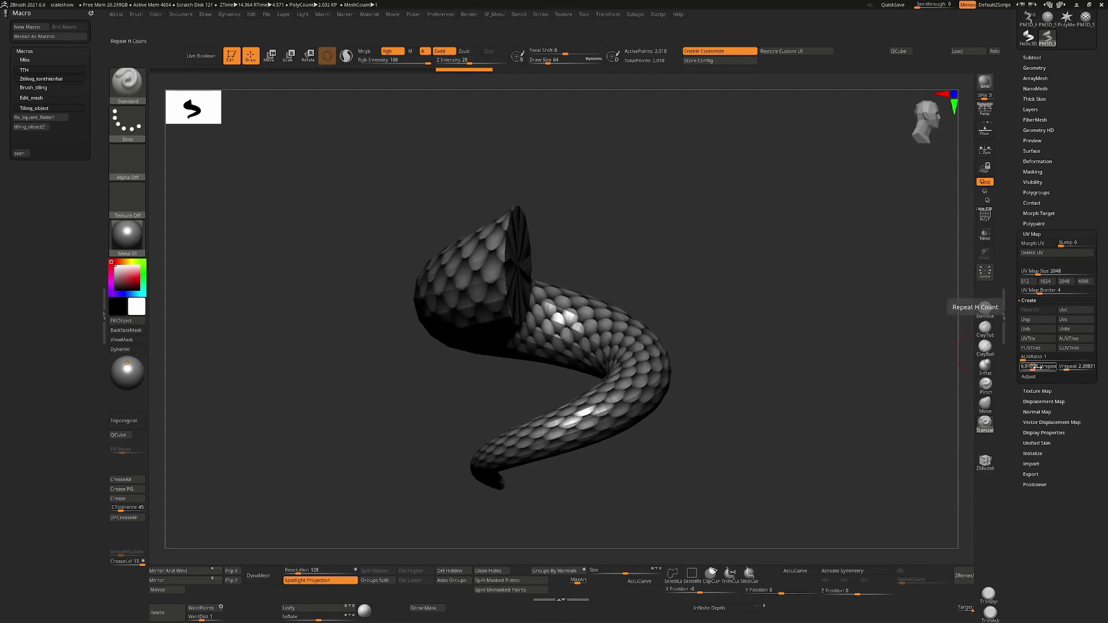
click(1033, 370)
key(Tab)
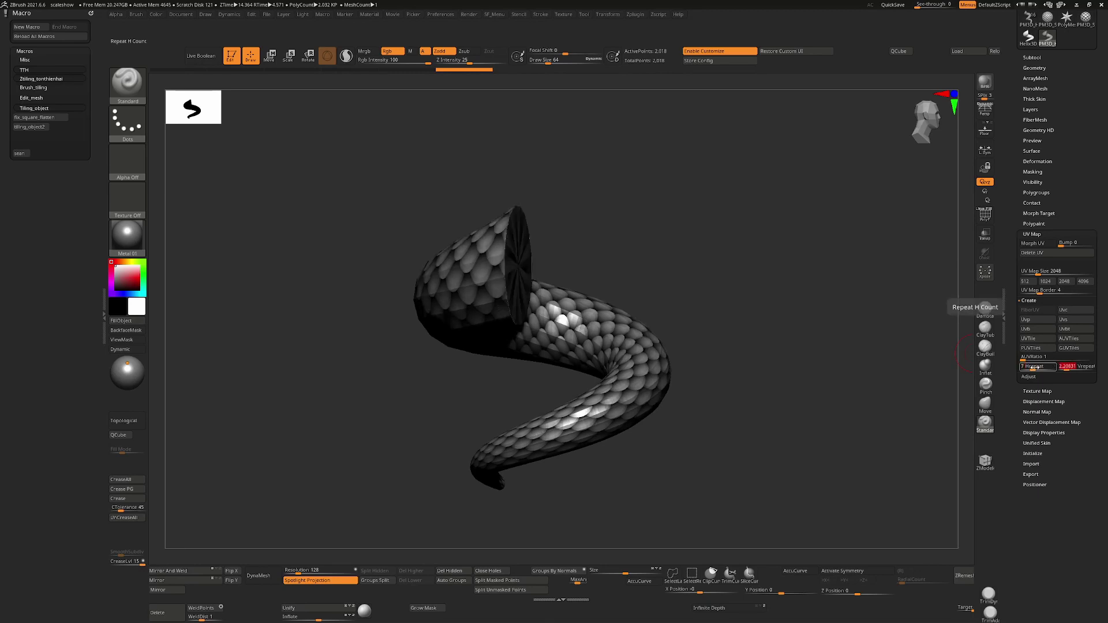
drag(933, 349, 832, 382)
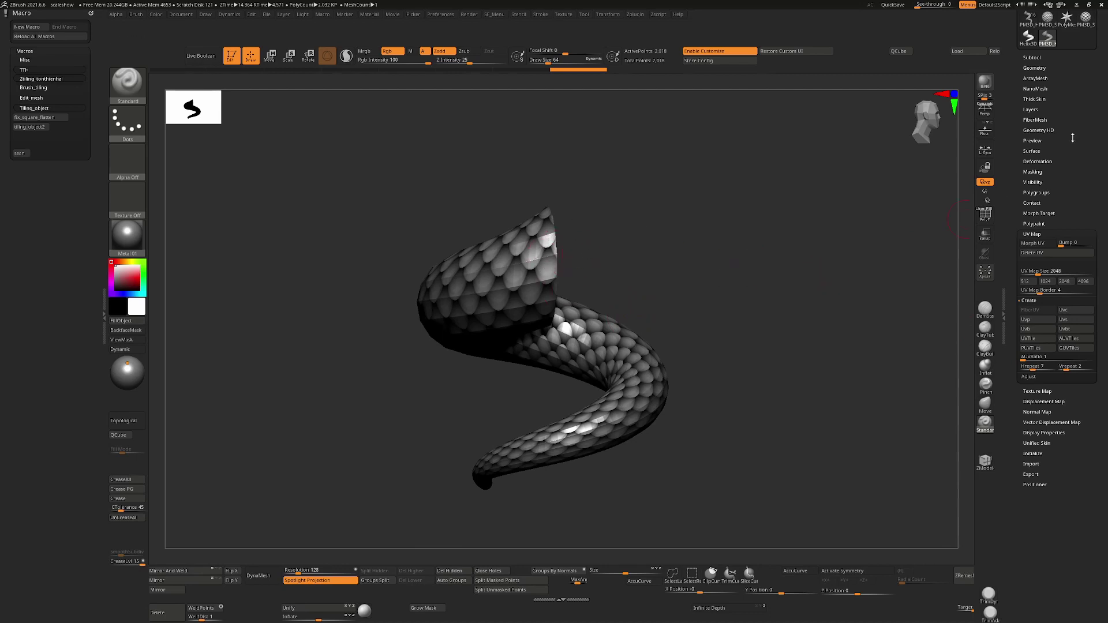
Divide the textured helix to SDiv 6, about 2.072 million points, and orbit to check smoothness.
click(1041, 67)
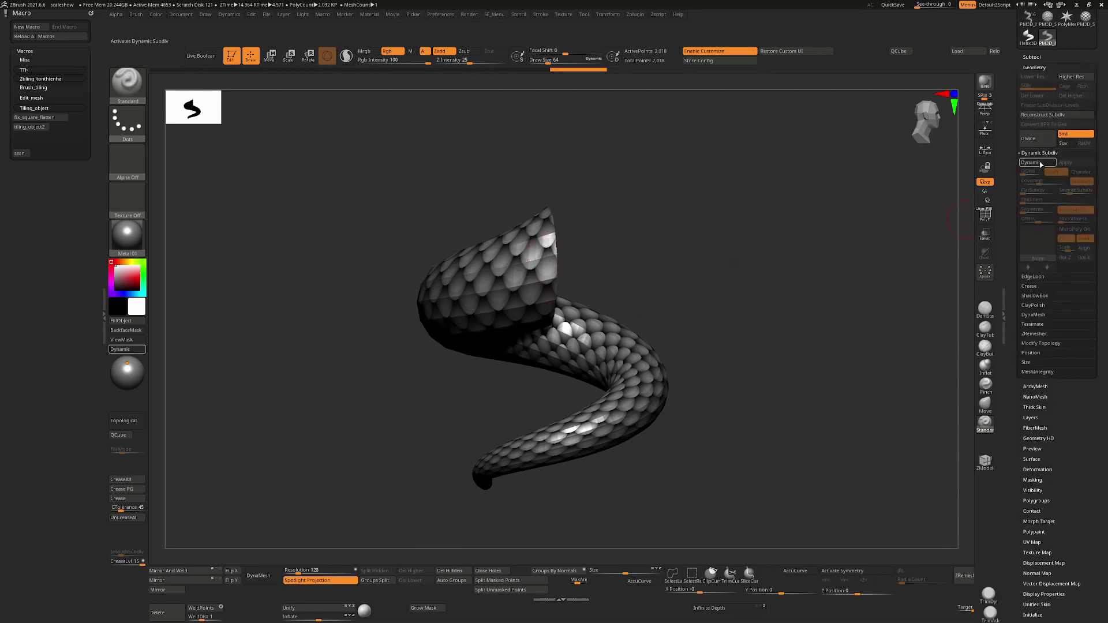
click(1044, 144)
click(1044, 143)
click(1044, 144)
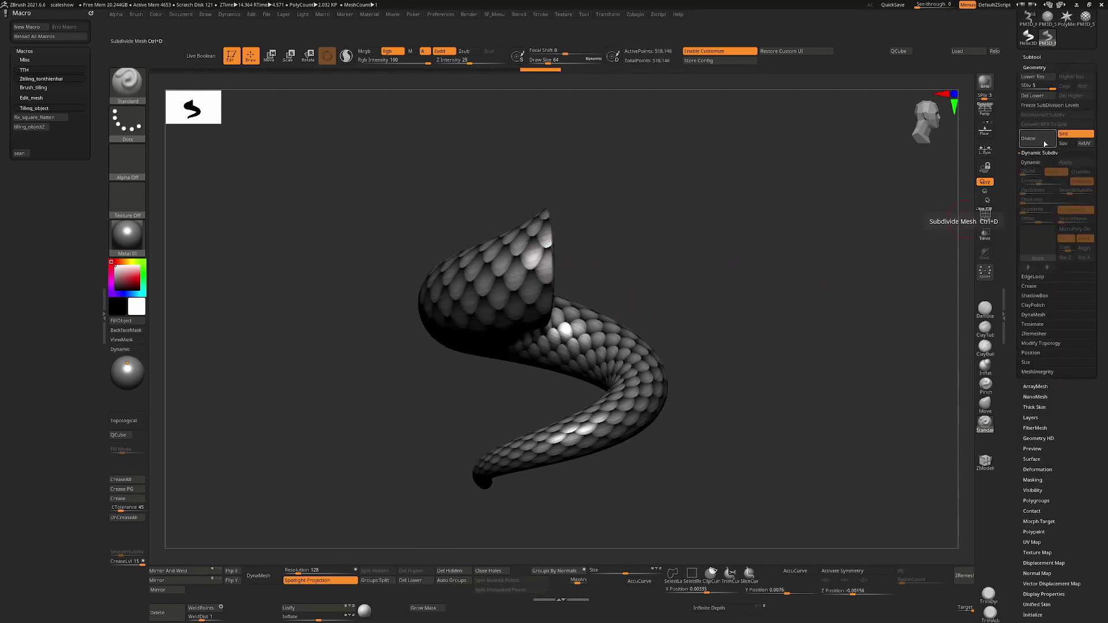
click(1030, 141)
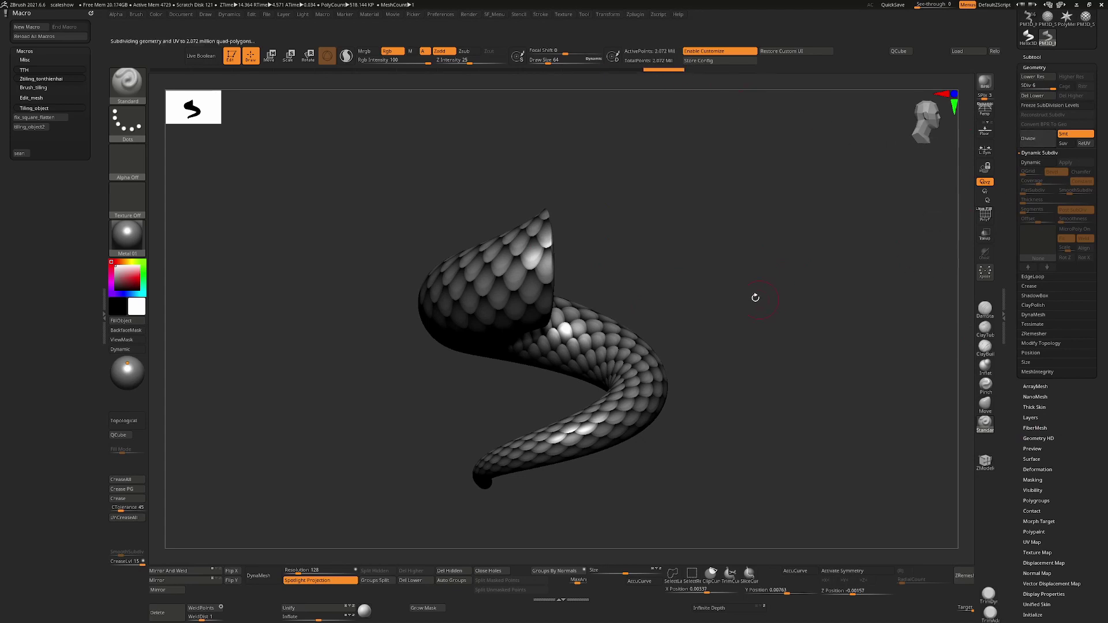
drag(755, 297, 830, 270)
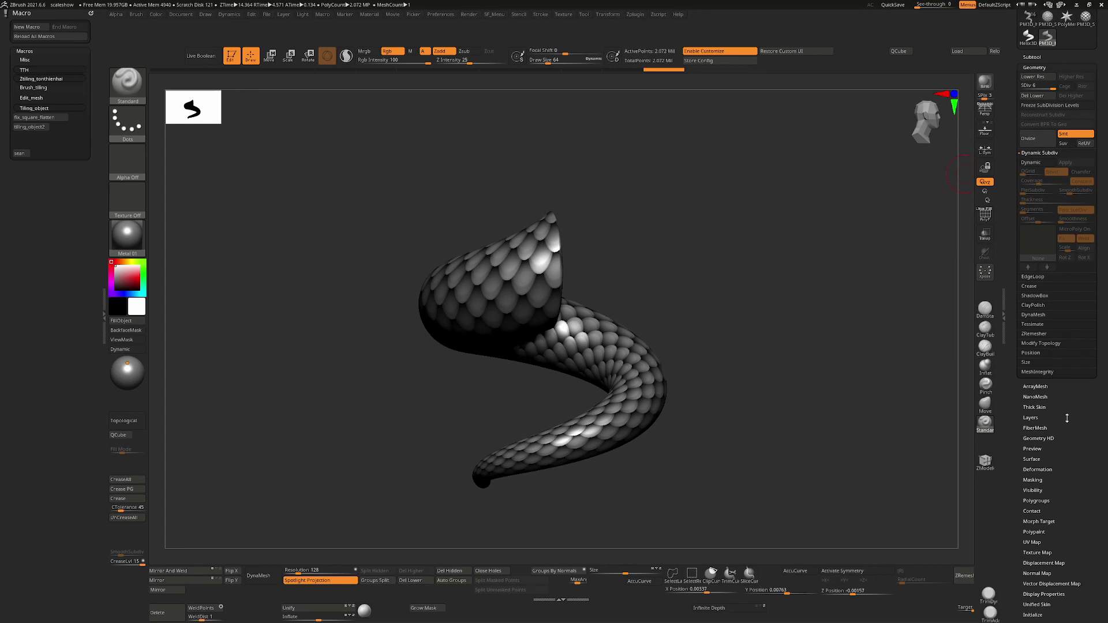
drag(1067, 418, 1032, 354)
drag(1040, 394, 1065, 211)
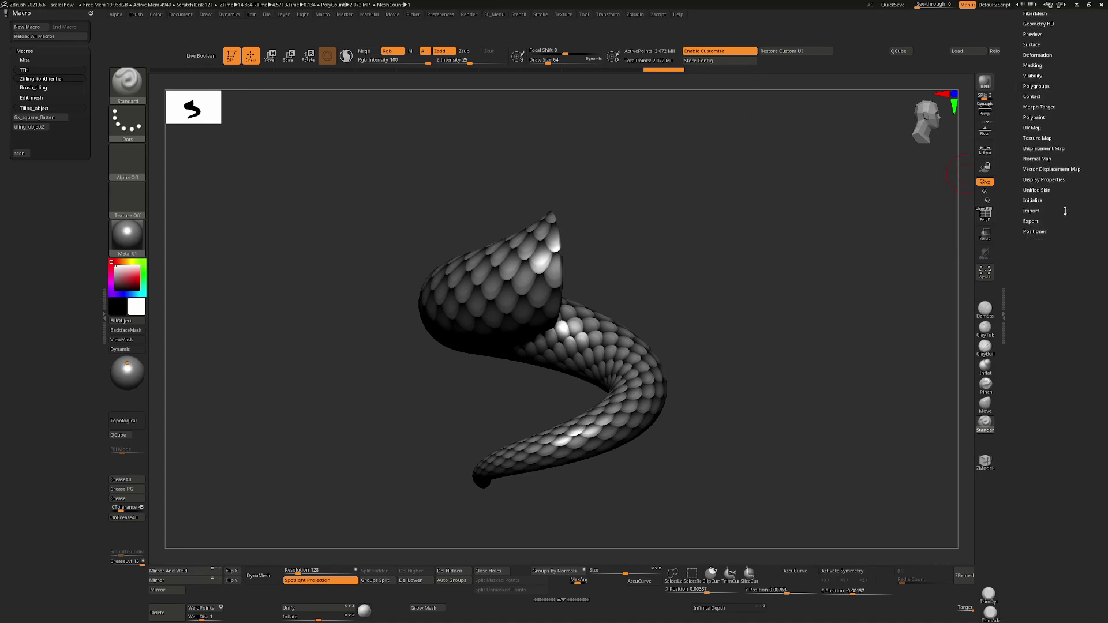
drag(1077, 110, 1045, 175)
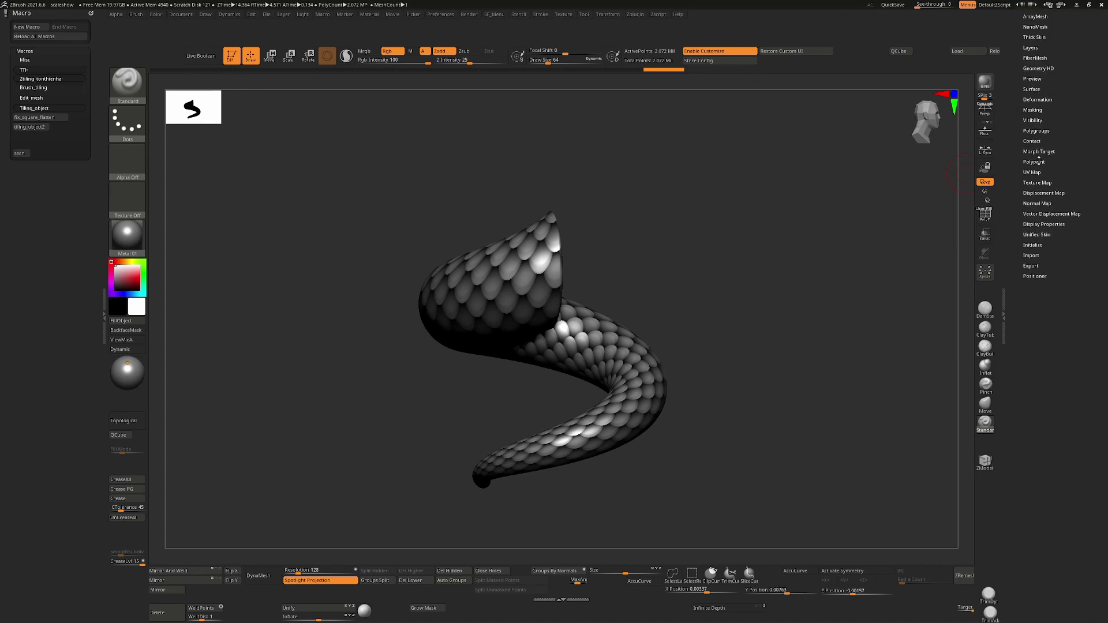
Turn the scale texture into helix polypaint and mask the helix by that colour's intensity.
click(1036, 162)
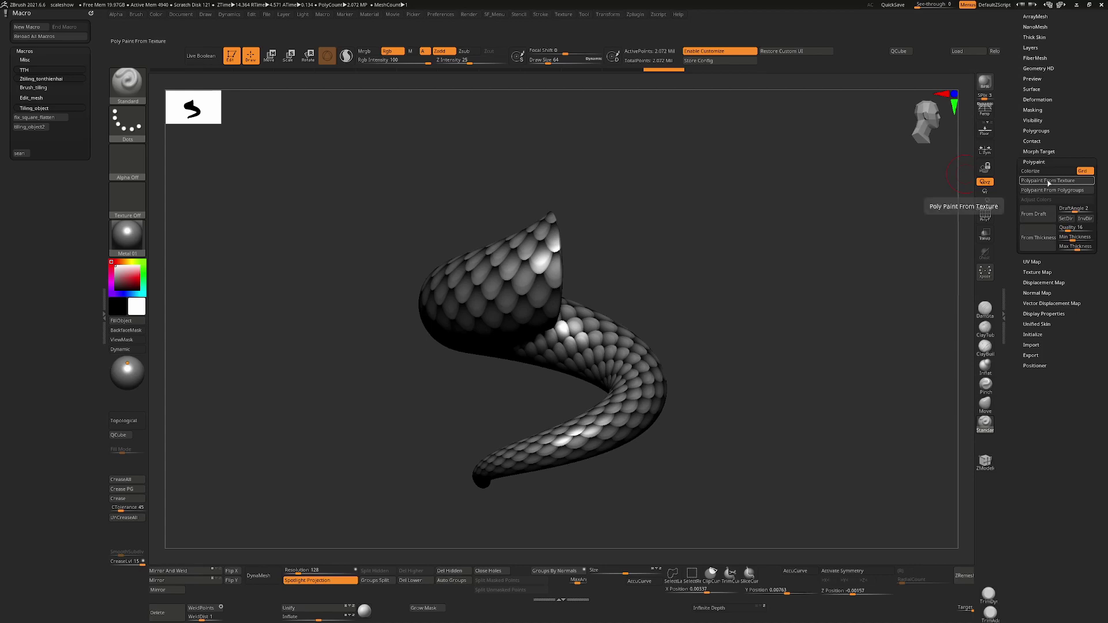
click(1048, 180)
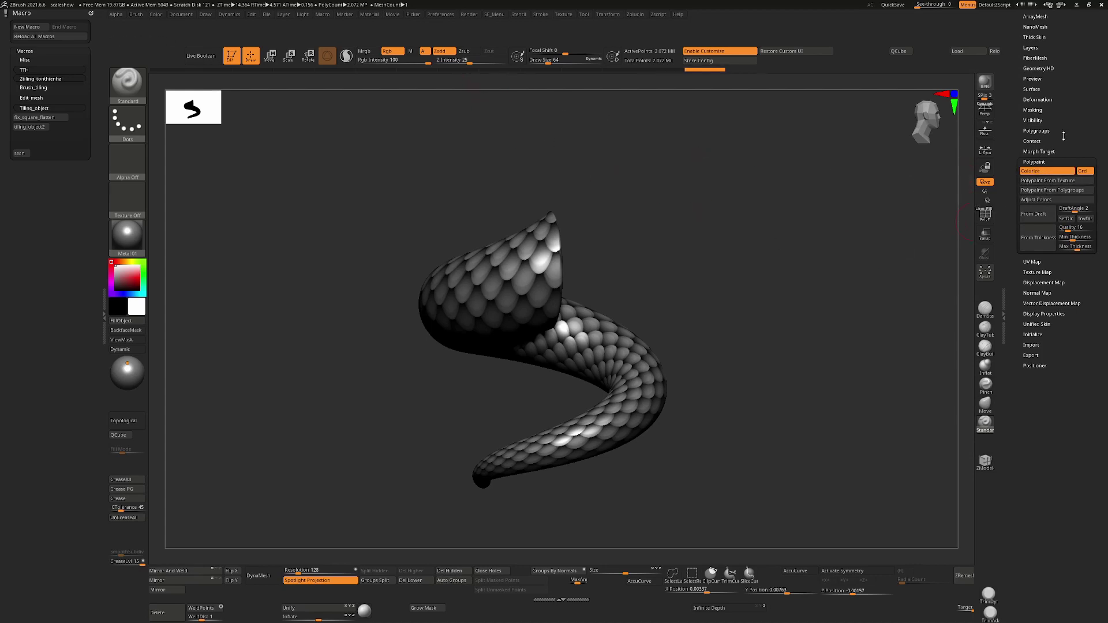
drag(1064, 136, 1063, 181)
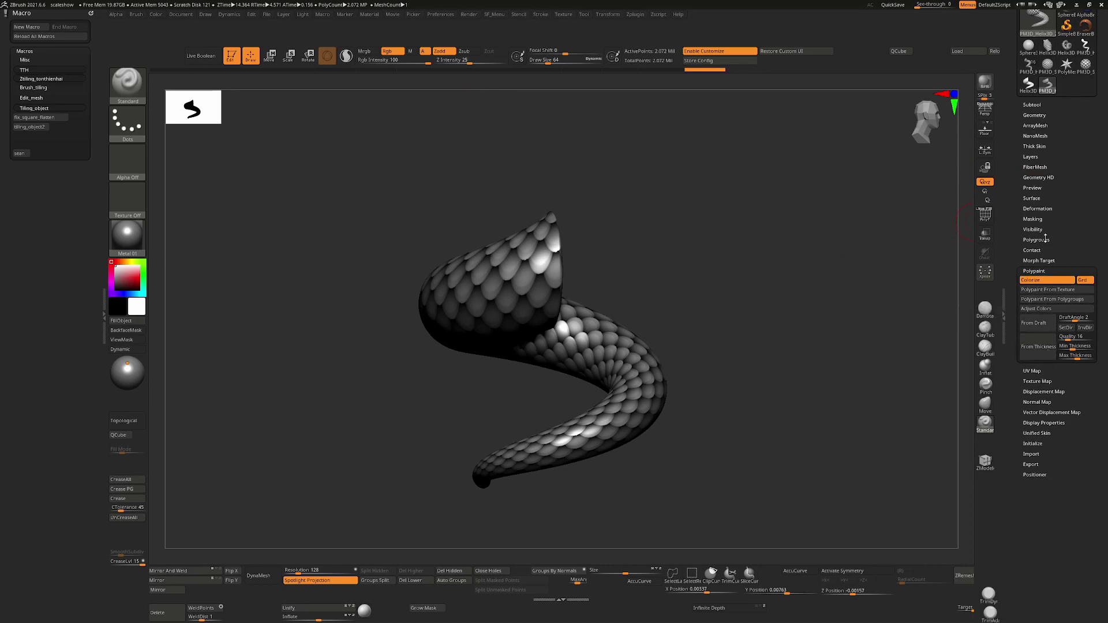
click(1033, 219)
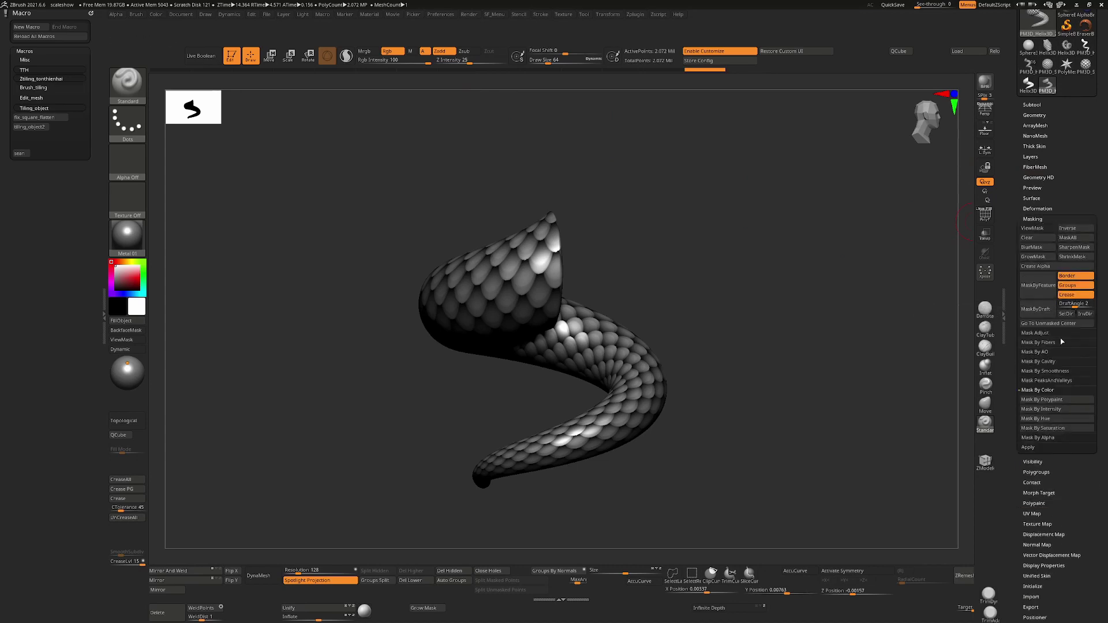
click(1052, 410)
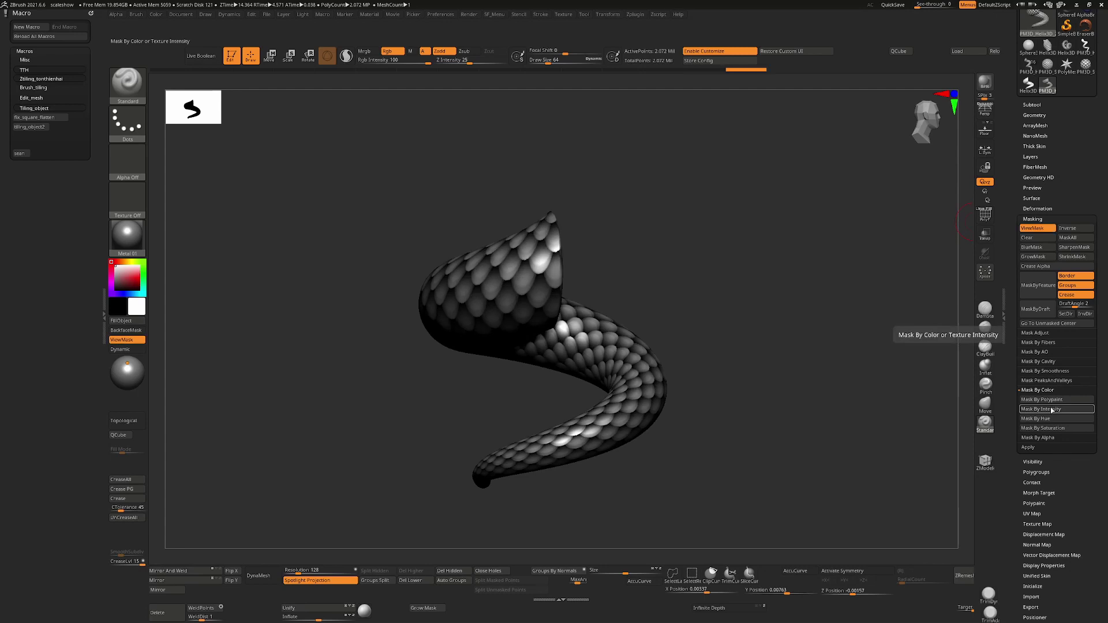
Inflate the unmasked helix scales to 40 and orbit to view the raised result.
click(1037, 209)
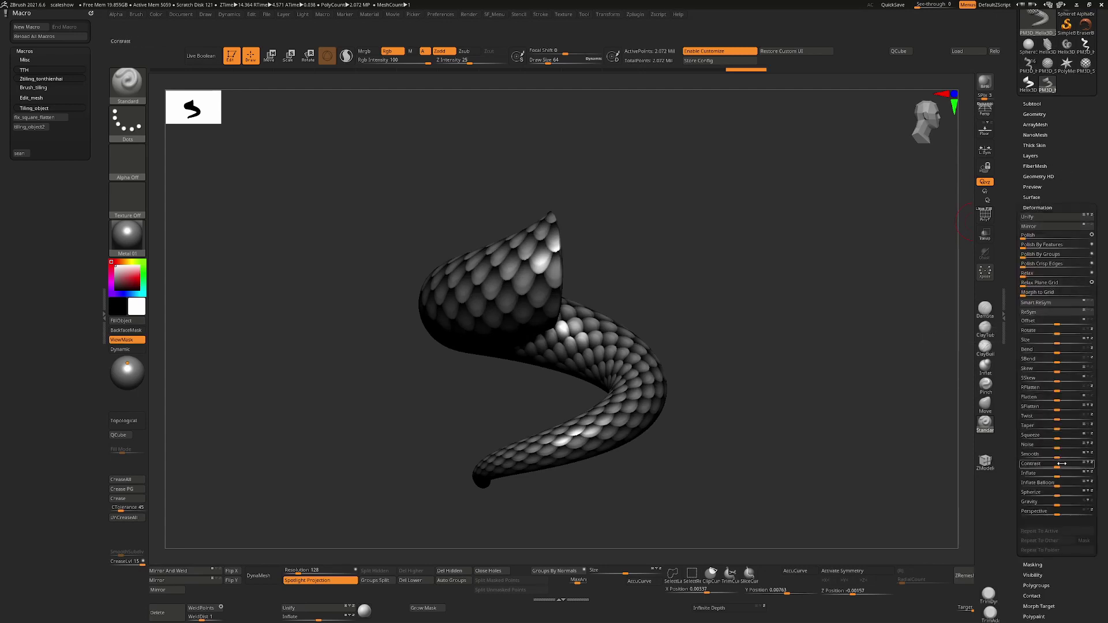
drag(1058, 473, 1072, 473)
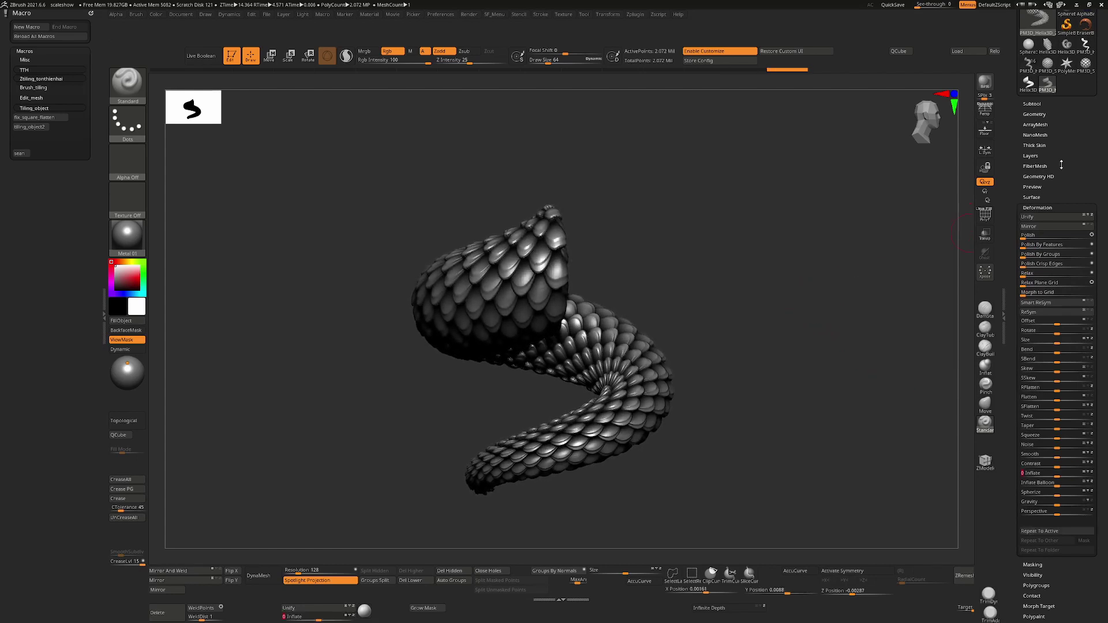
click(1032, 104)
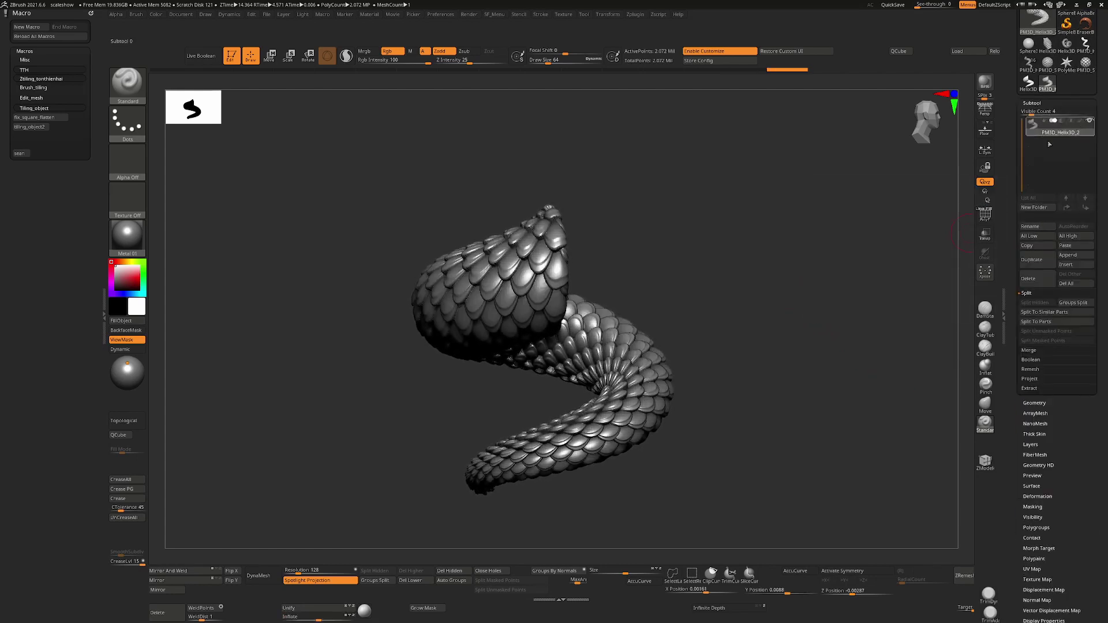
mouse_move(804, 279)
mouse_down()
mouse_move(791, 302)
mouse_move(828, 310)
mouse_move(795, 311)
mouse_move(822, 375)
mouse_move(814, 396)
mouse_move(825, 392)
mouse_move(797, 384)
mouse_move(851, 388)
mouse_move(805, 396)
mouse_move(674, 352)
mouse_move(770, 396)
mouse_up()
key(ctrl)
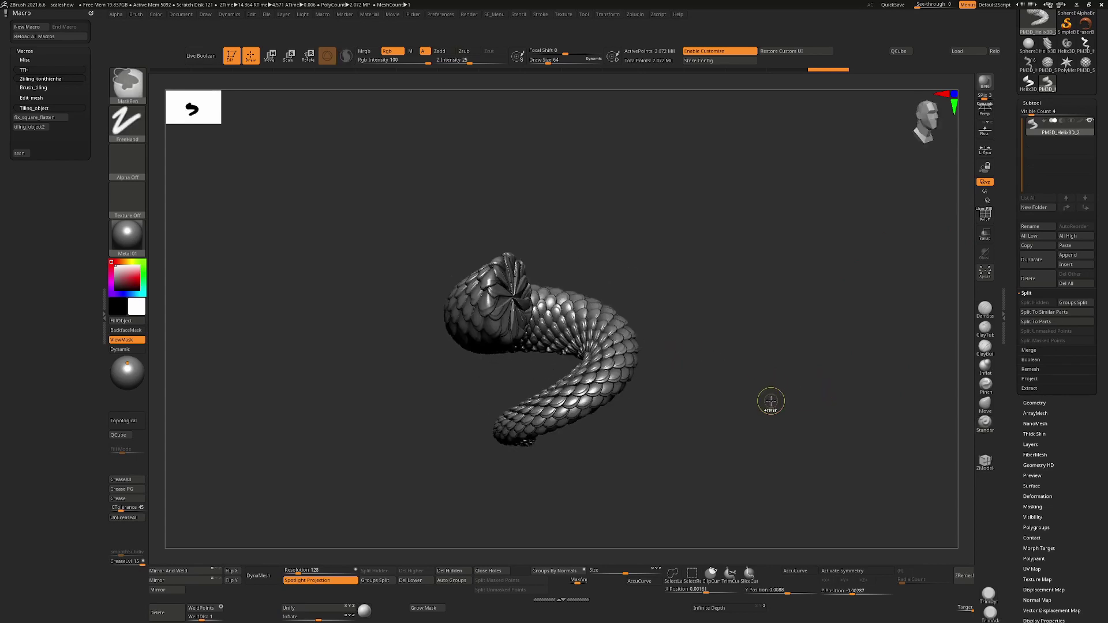
Invert the helix mask and store the current shape as a morph target.
ctrl+click(770, 401)
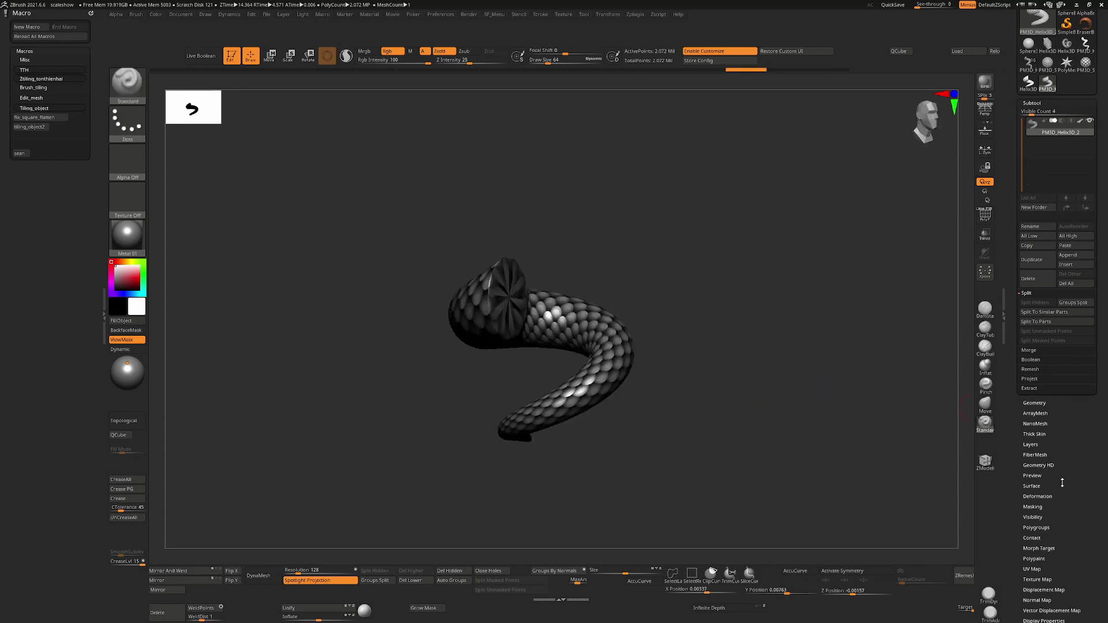
scroll(1065, 482, down, 3)
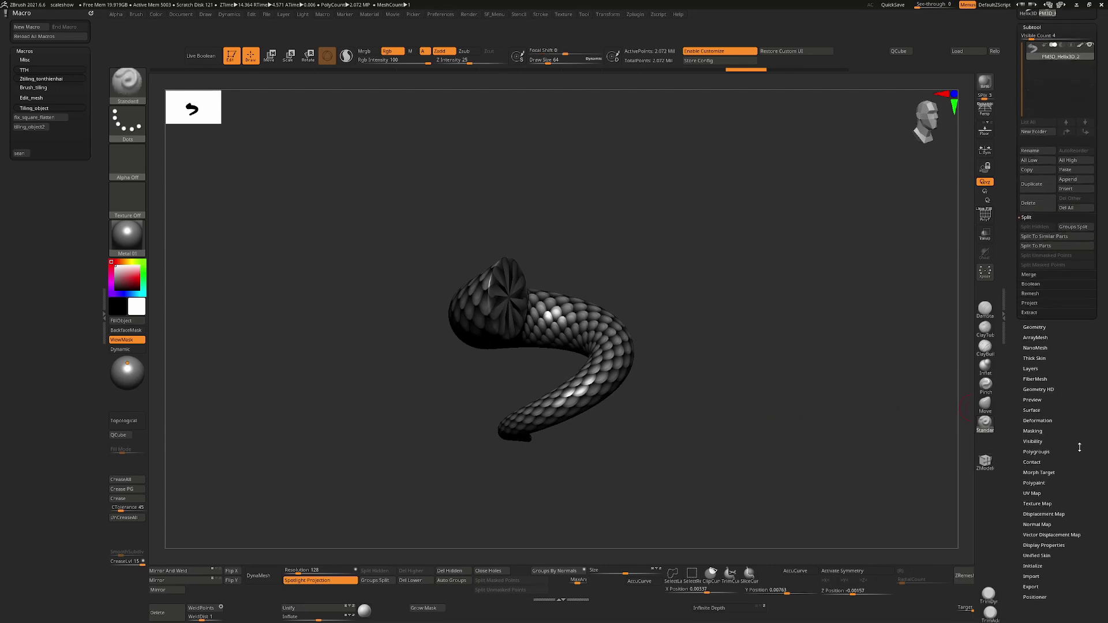
click(1045, 475)
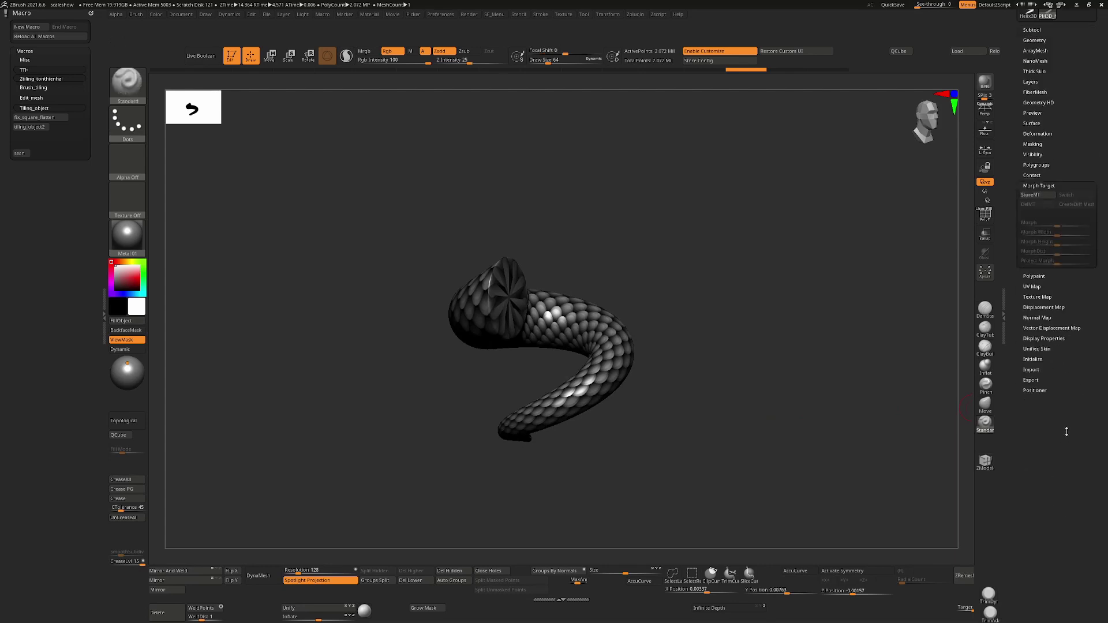
click(1032, 195)
Inflate the helix scales again by 35.
scroll(1041, 239, up, 6)
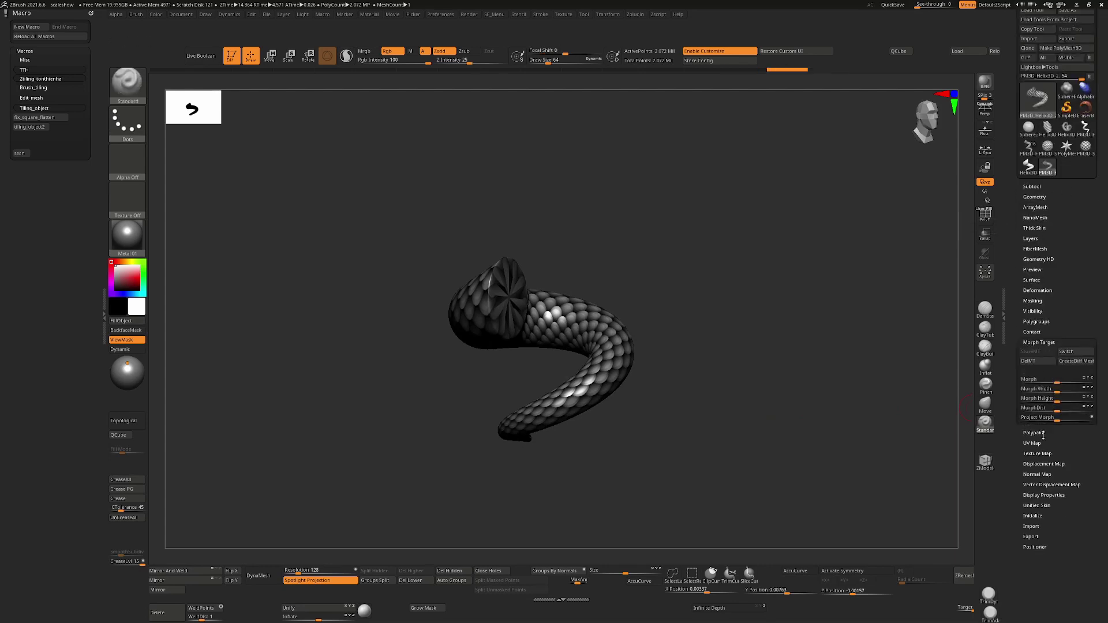
click(1043, 291)
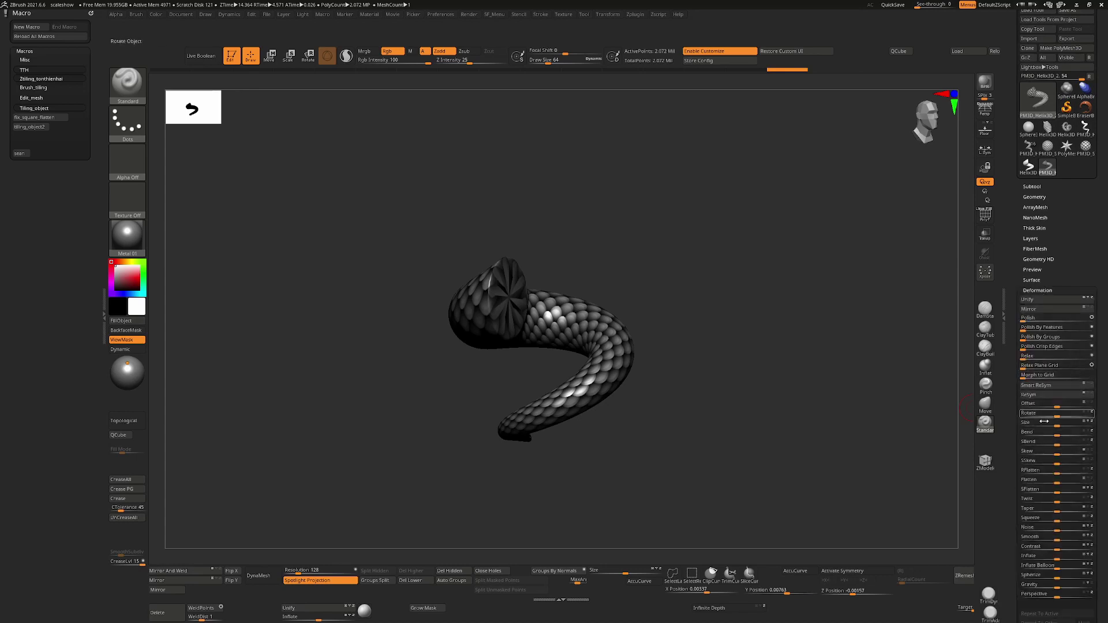
drag(1057, 556, 1072, 556)
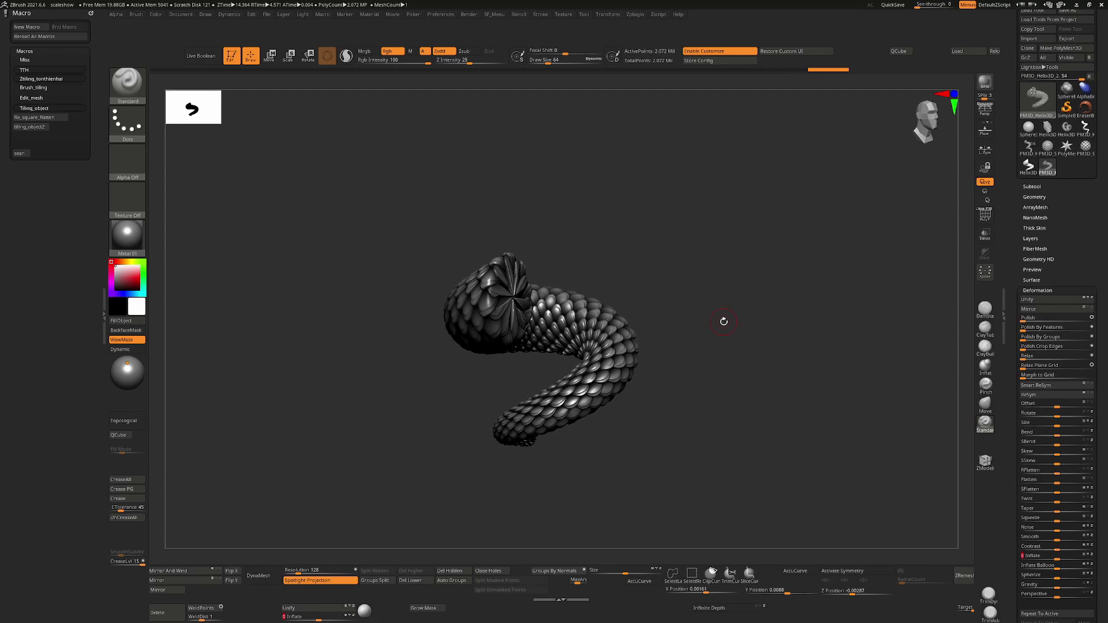
Select the Morph brush and show the polygon wireframe with the end cap facing forward.
key(b)
key(m)
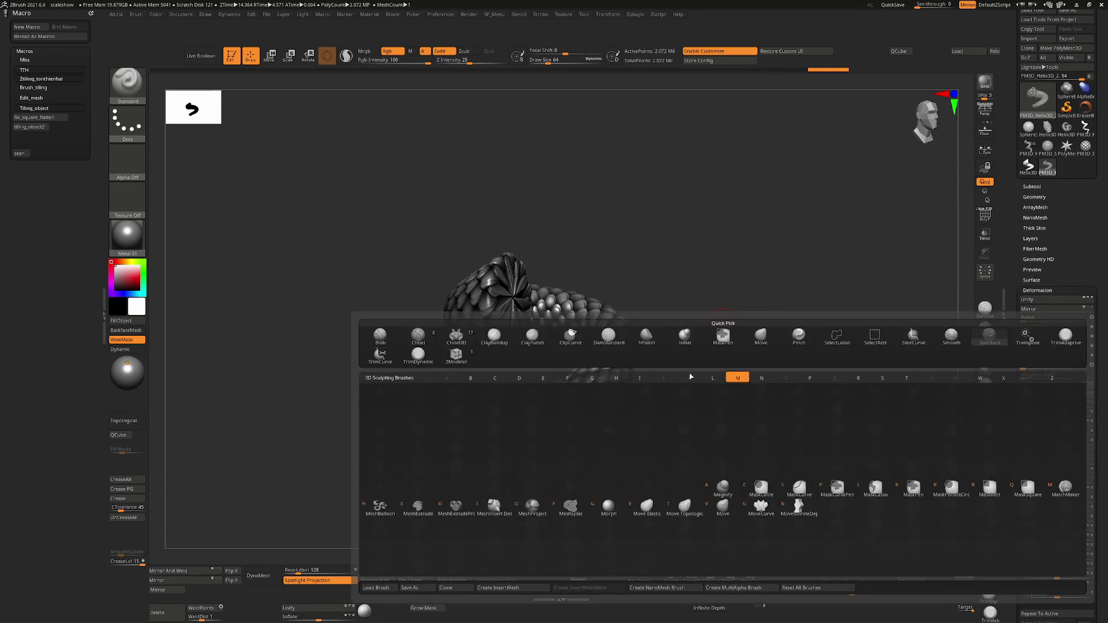
click(614, 511)
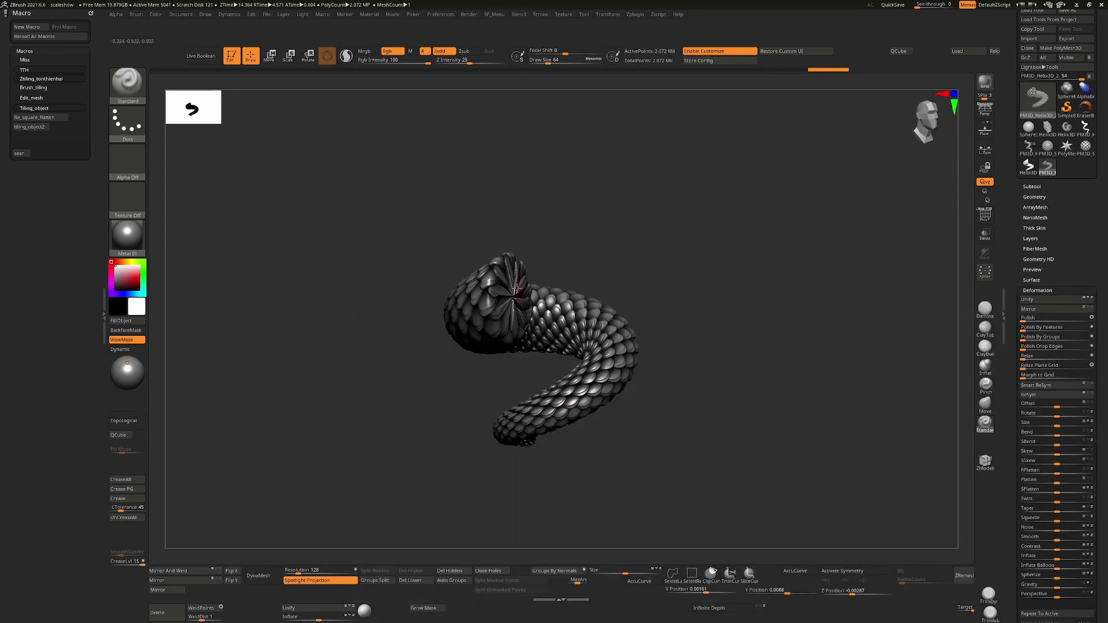
drag(599, 250, 548, 261)
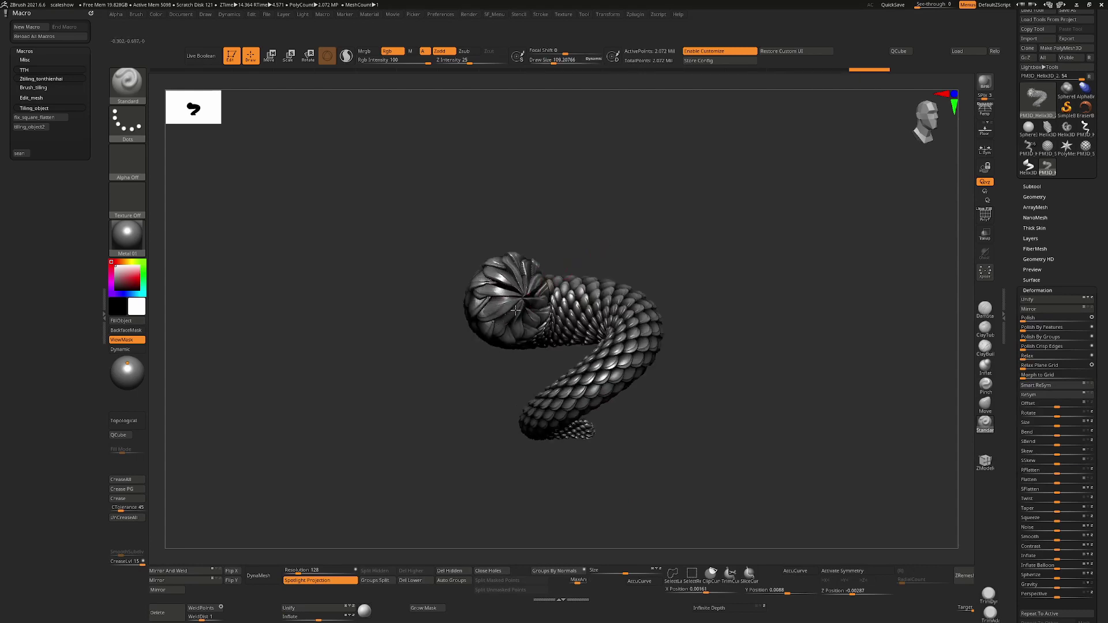
key(shift+f)
Undo the last two end cap changes and reselect the Morph brush.
click(1023, 186)
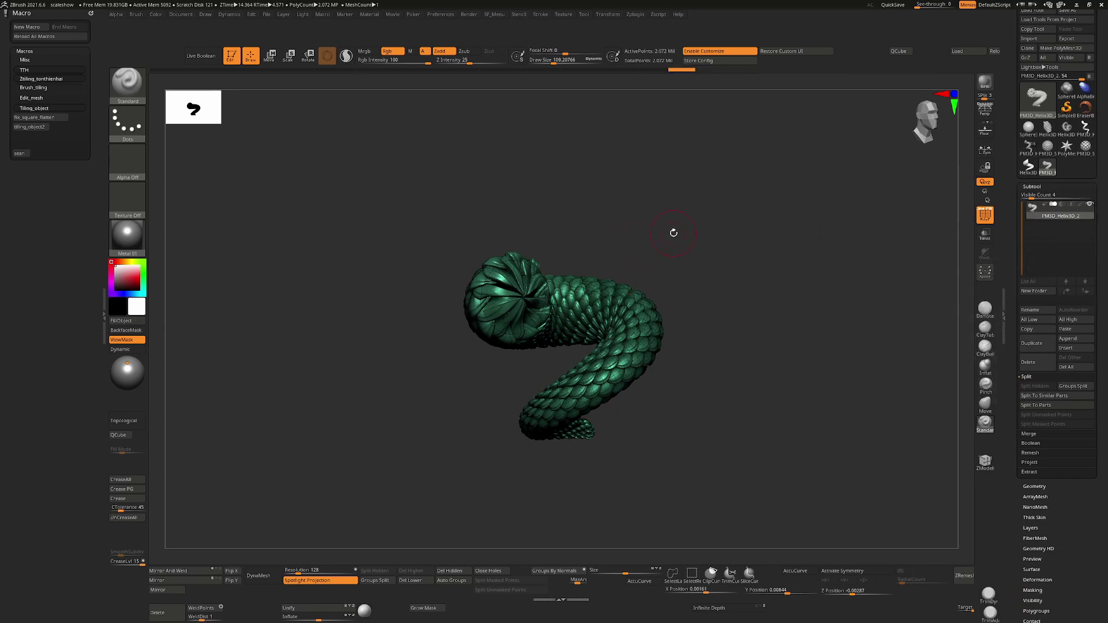
key(ctrl+z)
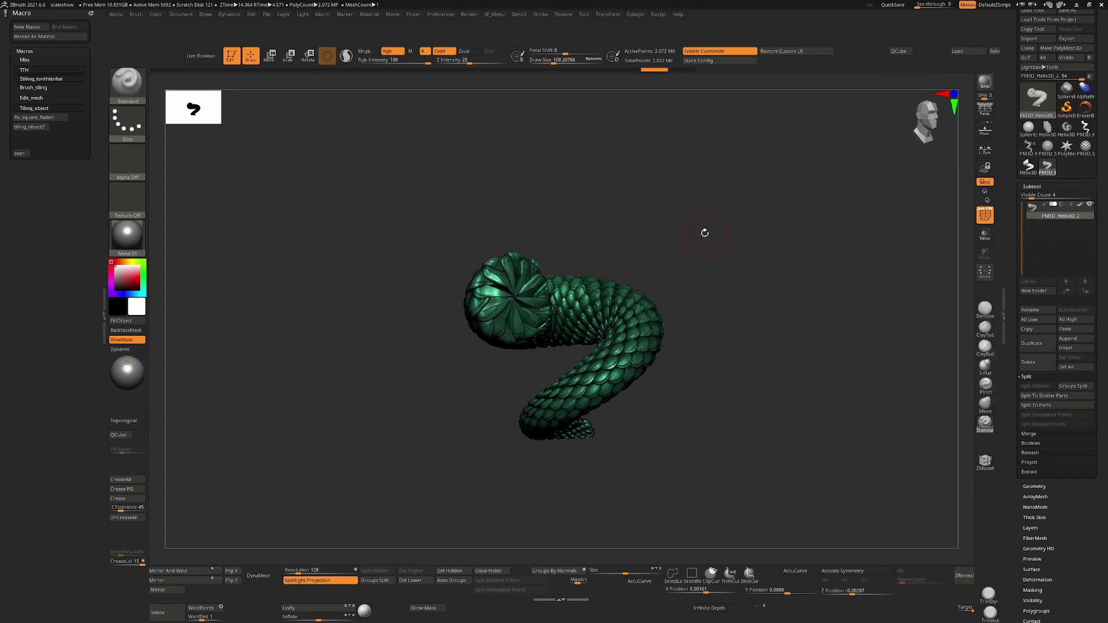
key(ctrl+z)
key(b)
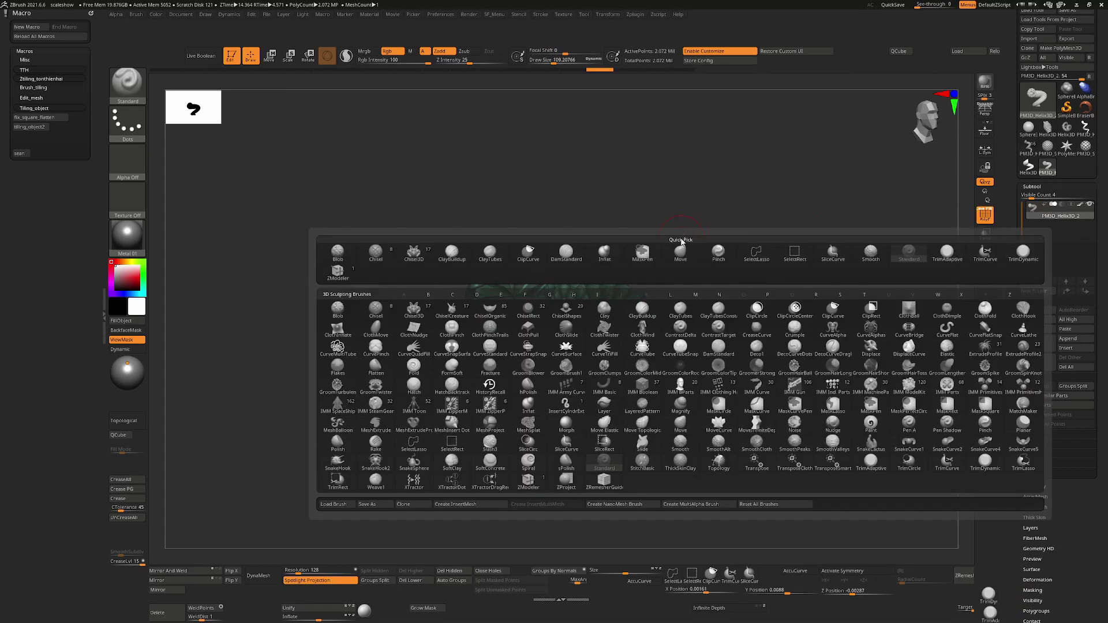
key(m)
click(569, 422)
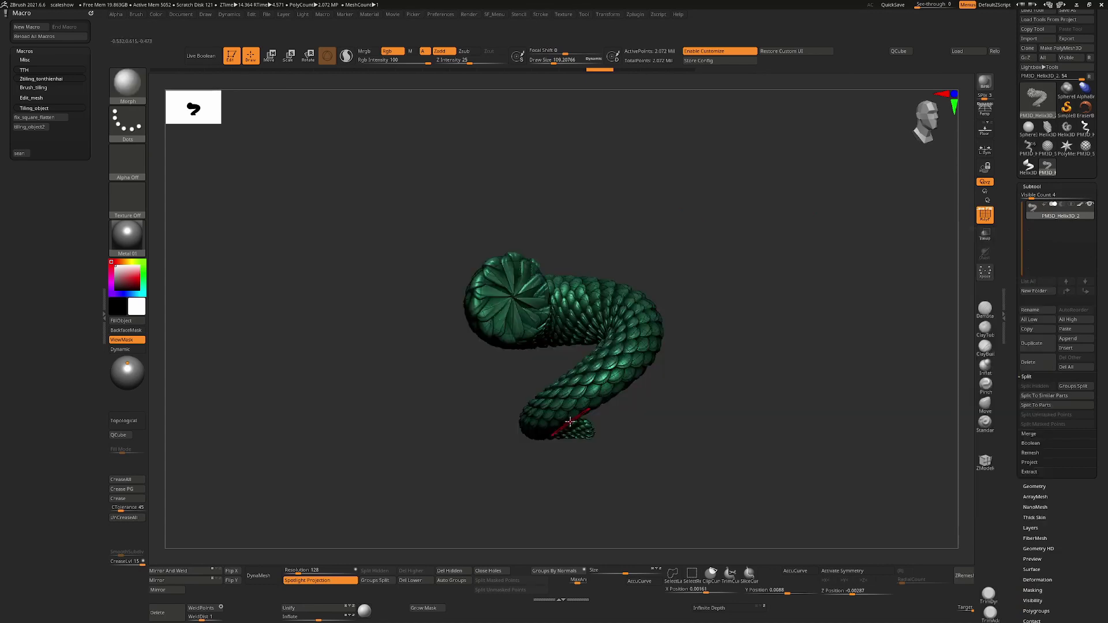
Morph the spiky end cap back toward a flat disc and frame the helix.
mouse_move(521, 279)
mouse_down()
mouse_move(498, 283)
mouse_move(518, 294)
mouse_move(524, 313)
mouse_move(482, 286)
mouse_move(460, 355)
mouse_up()
key(f)
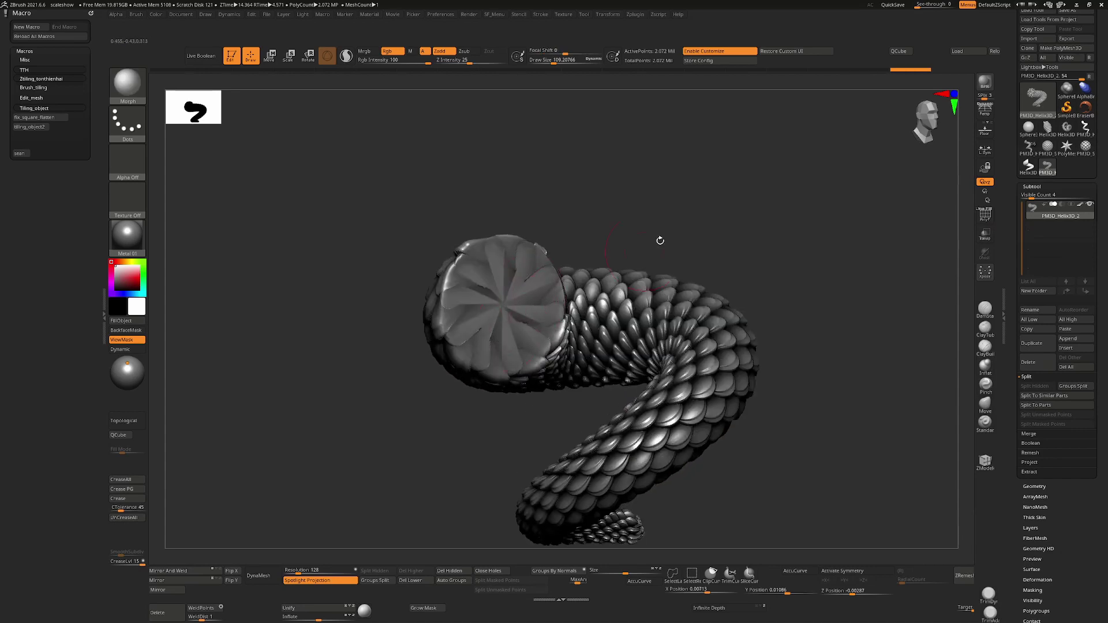
mouse_move(661, 240)
mouse_down()
mouse_move(705, 171)
mouse_move(693, 202)
mouse_up()
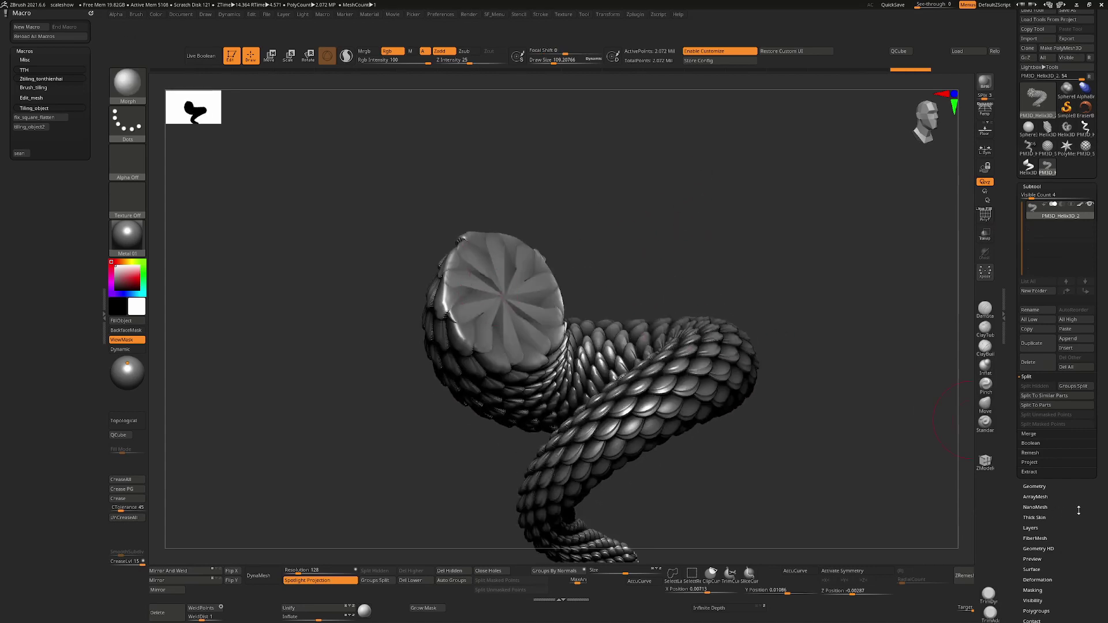
scroll(1072, 457, down, 4)
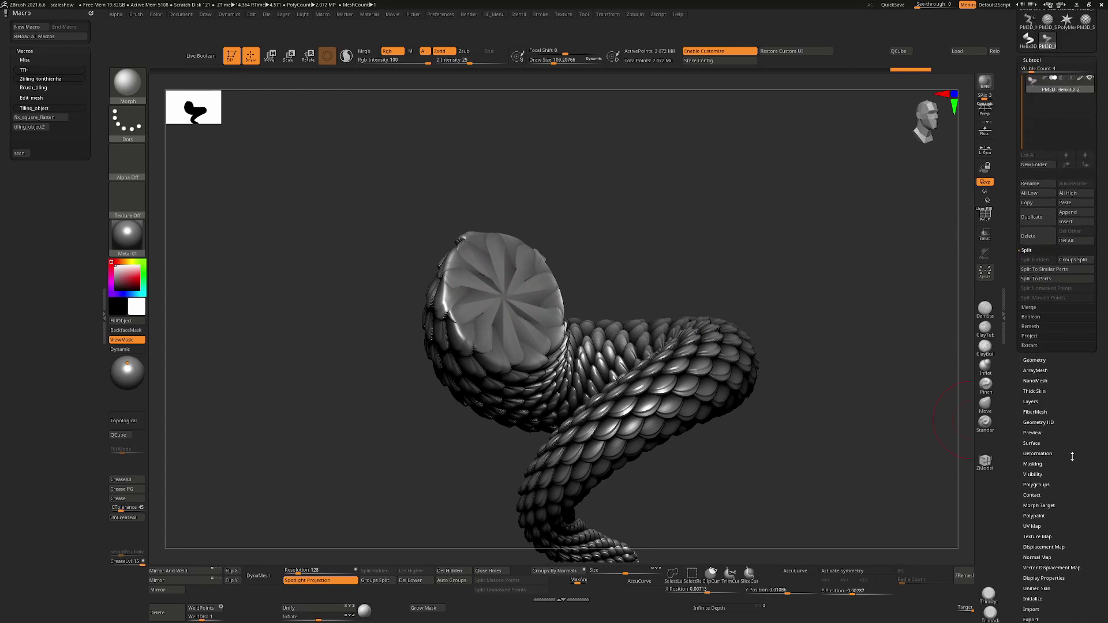
click(1050, 515)
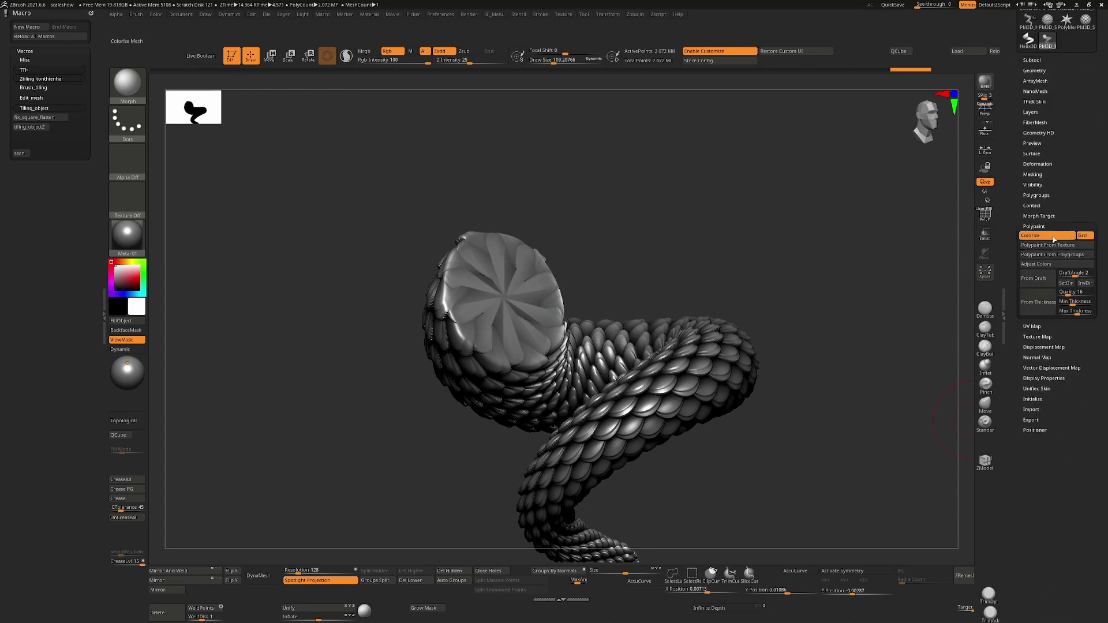
Switch off Colorize on the helix and clear its mask.
click(1054, 239)
click(1056, 237)
click(1057, 236)
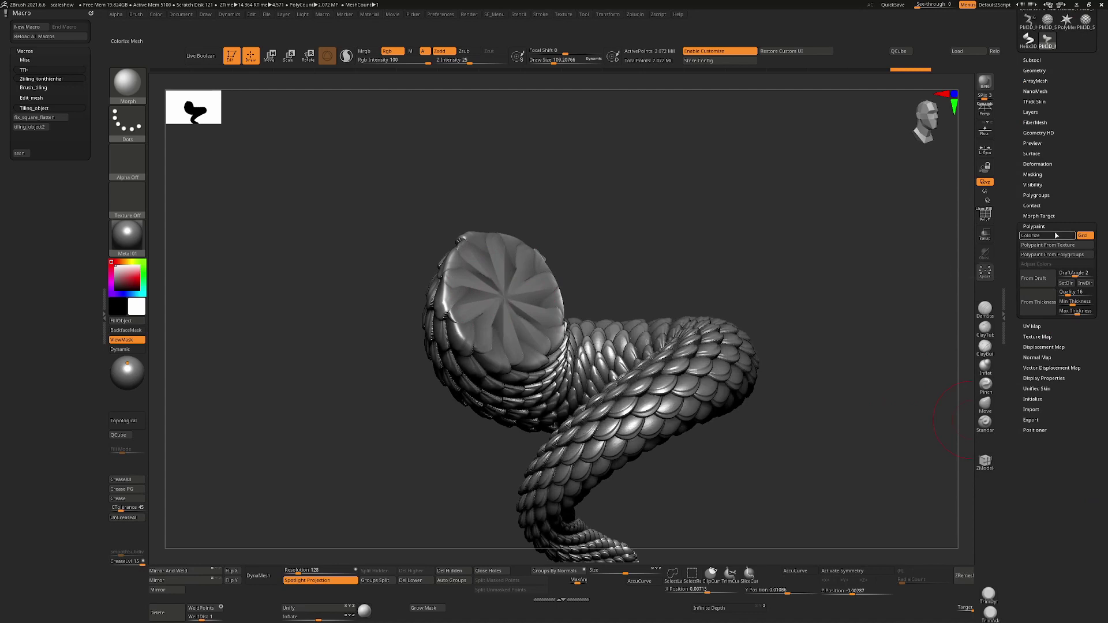
click(1037, 60)
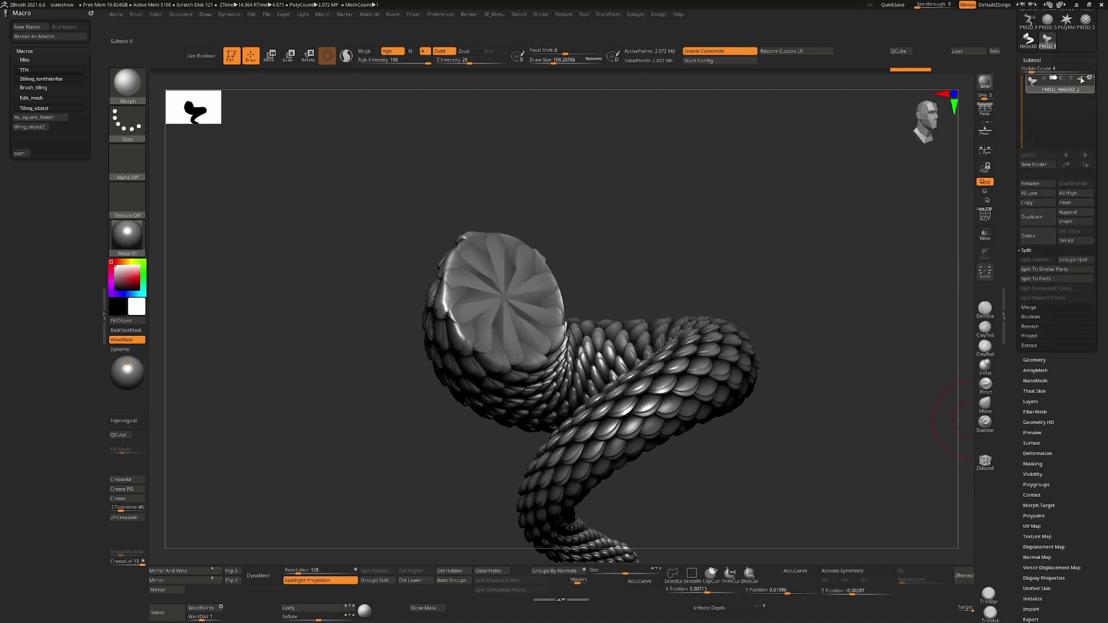
mouse_move(1079, 83)
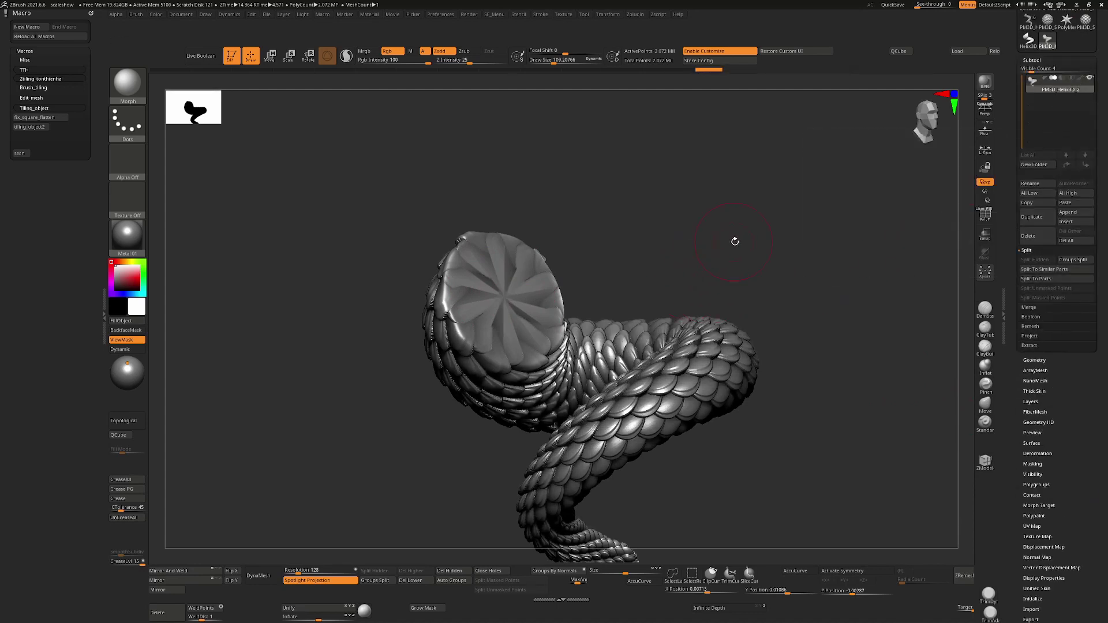
mouse_move(737, 195)
ctrl+mouse_down()
mouse_move(806, 270)
mouse_move(786, 272)
ctrl+mouse_up()
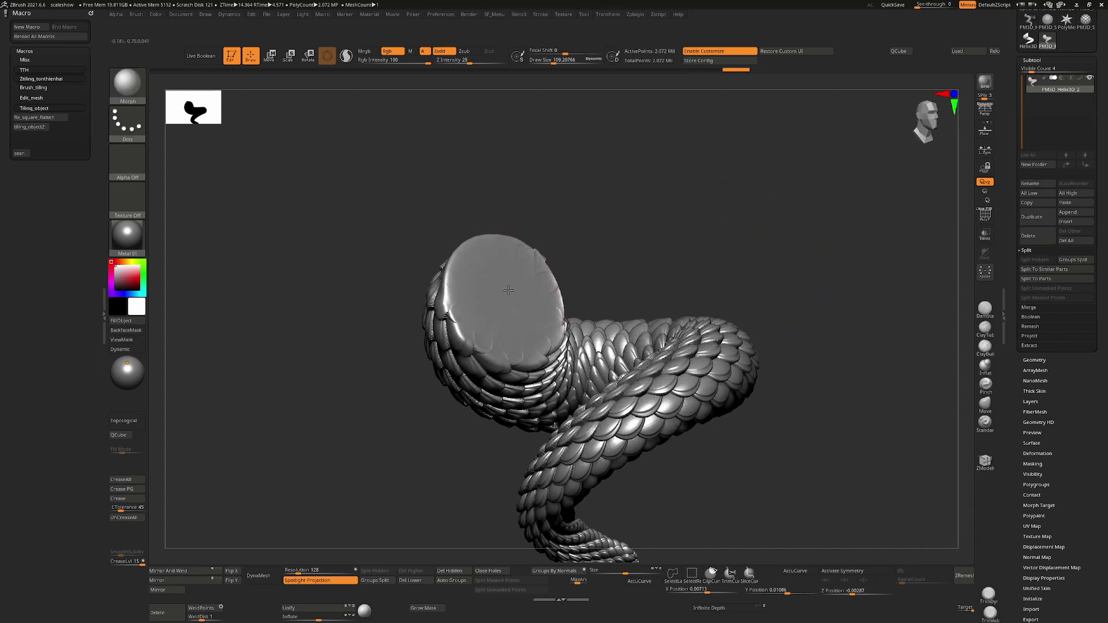
Smooth the end cap rim back into a plain flat disc.
drag(508, 290, 526, 290)
drag(475, 344, 480, 353)
mouse_move(632, 234)
mouse_down()
mouse_move(668, 243)
mouse_move(678, 296)
mouse_up()
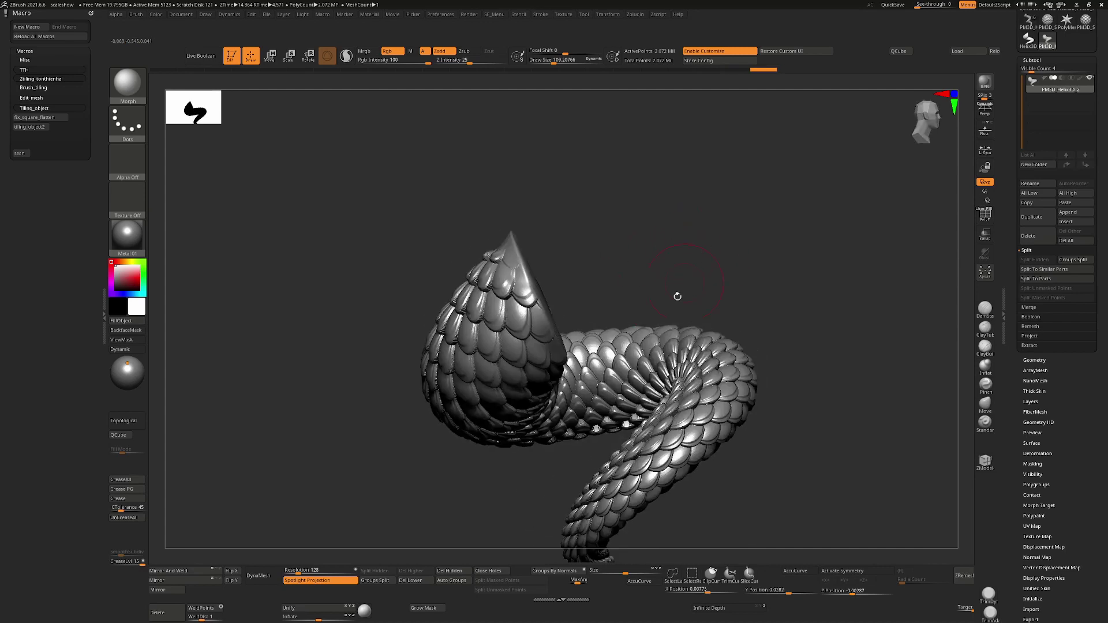
alt+drag(726, 427, 702, 263)
drag(742, 363, 783, 297)
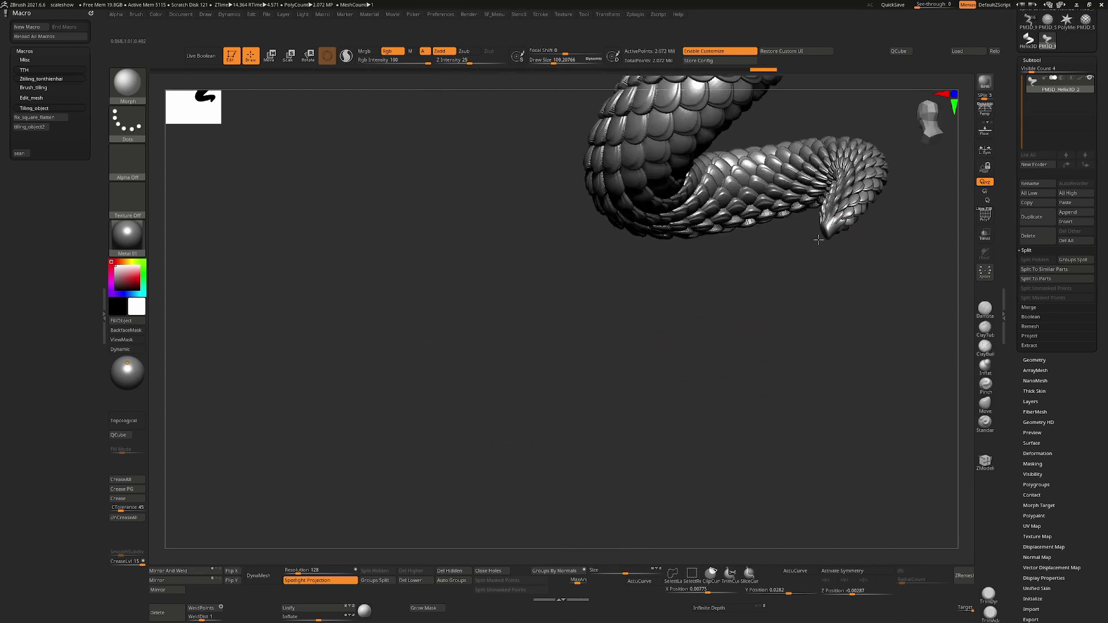
right_drag(811, 241, 617, 327)
Smooth the scales on the body below the cap back into plain tube.
mouse_move(512, 314)
mouse_down()
mouse_move(583, 384)
mouse_move(656, 377)
mouse_up()
right_drag(656, 377, 630, 447)
mouse_move(602, 393)
mouse_down()
mouse_move(534, 461)
mouse_move(509, 465)
mouse_move(413, 442)
mouse_move(373, 398)
mouse_move(441, 366)
mouse_up()
drag(719, 343, 729, 358)
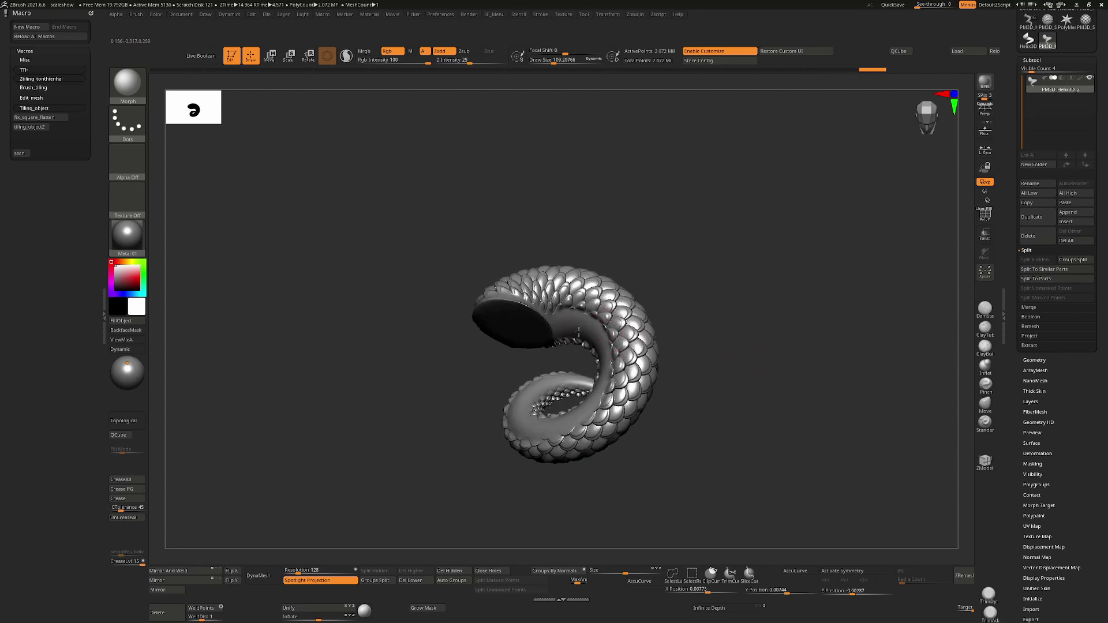
drag(583, 346, 787, 245)
drag(1063, 40, 1063, 183)
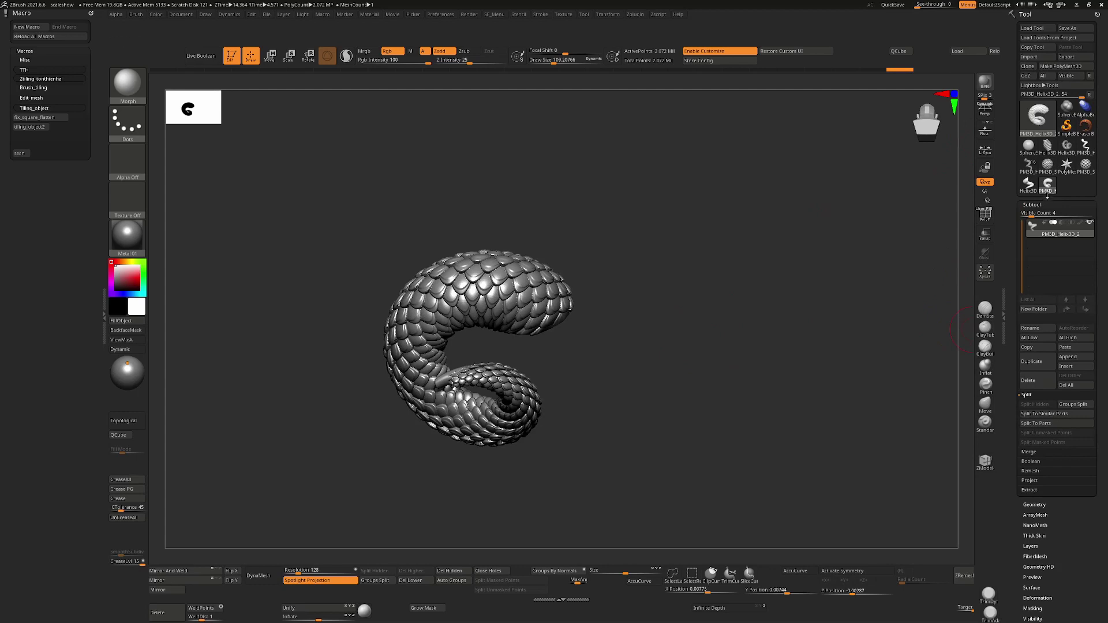
Swap the helix for a Sphere3D and convert it to PolyMesh3D, dismissing the morph-target warning.
mouse_move(1050, 192)
click(1039, 124)
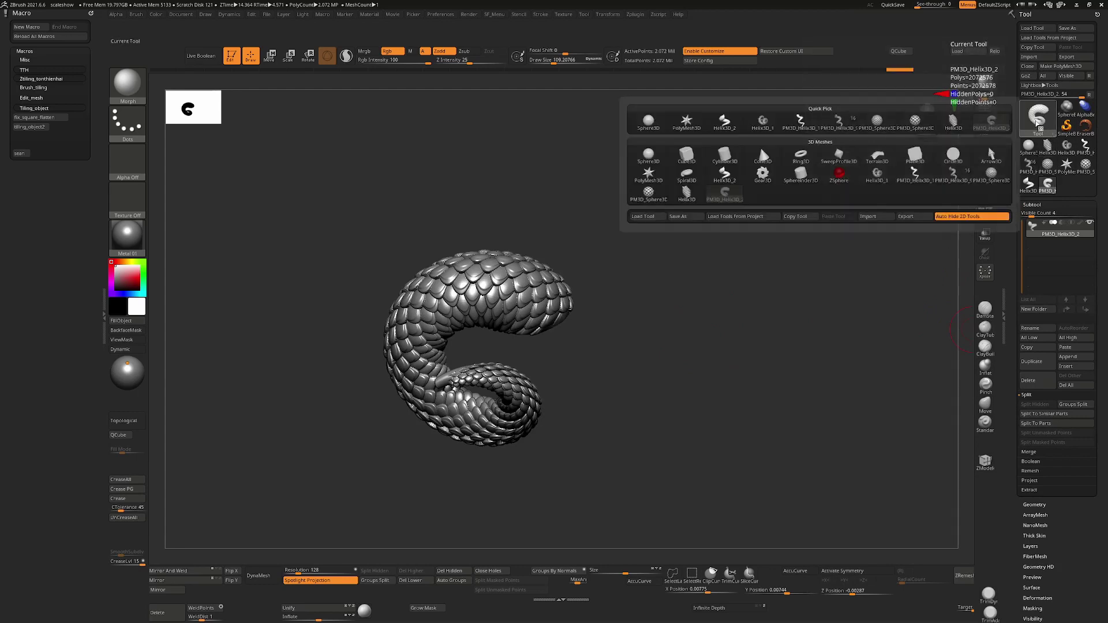
click(1029, 146)
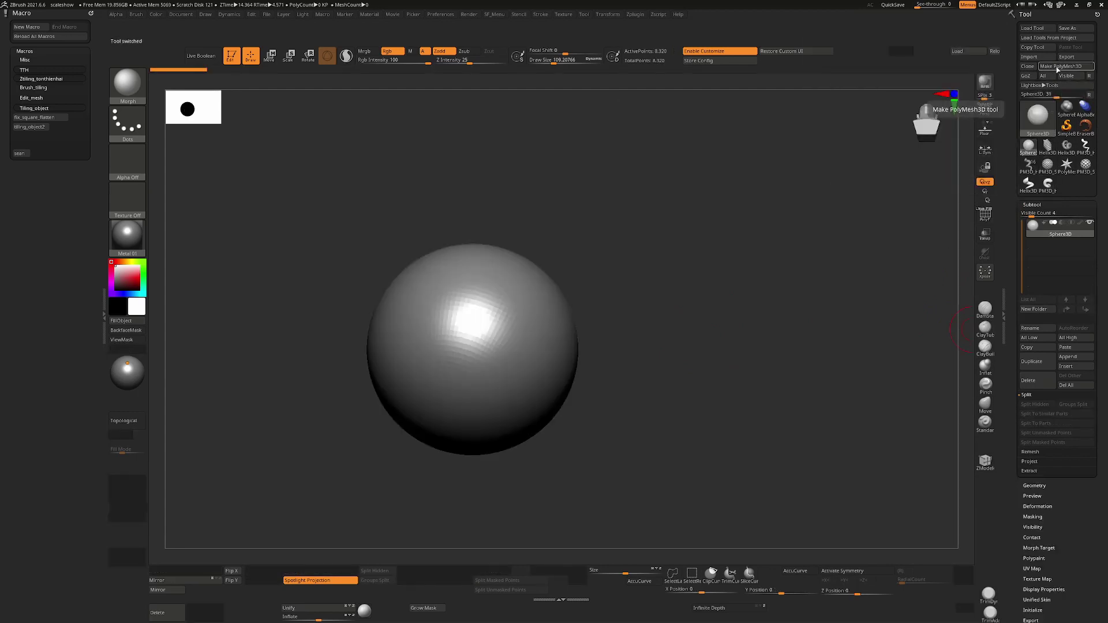
click(1060, 67)
alt+drag(719, 354, 802, 306)
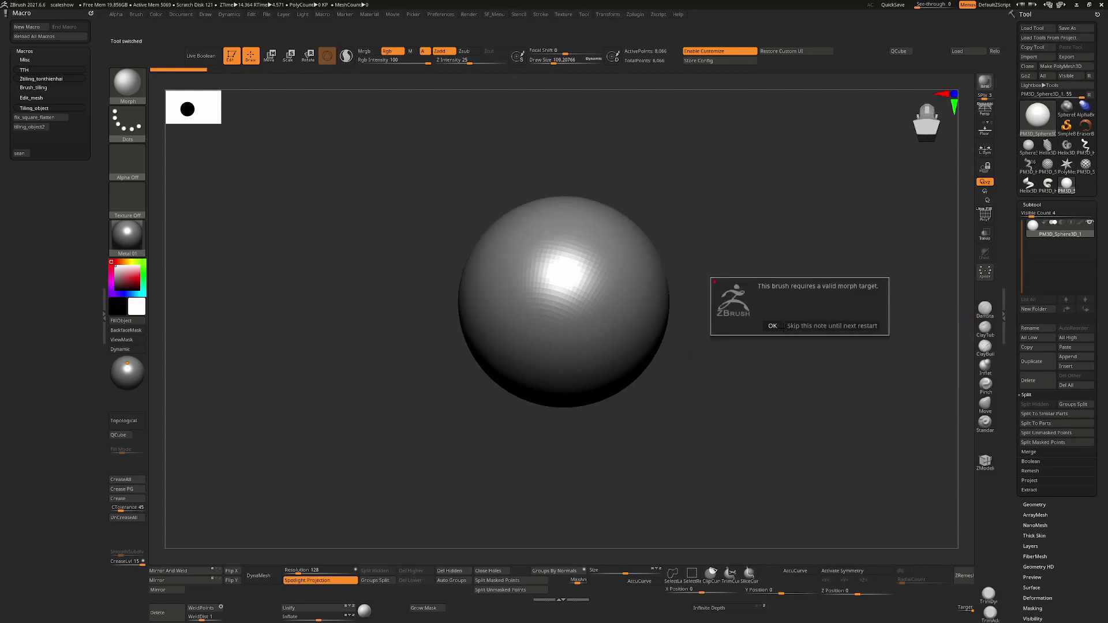
click(776, 326)
click(822, 302)
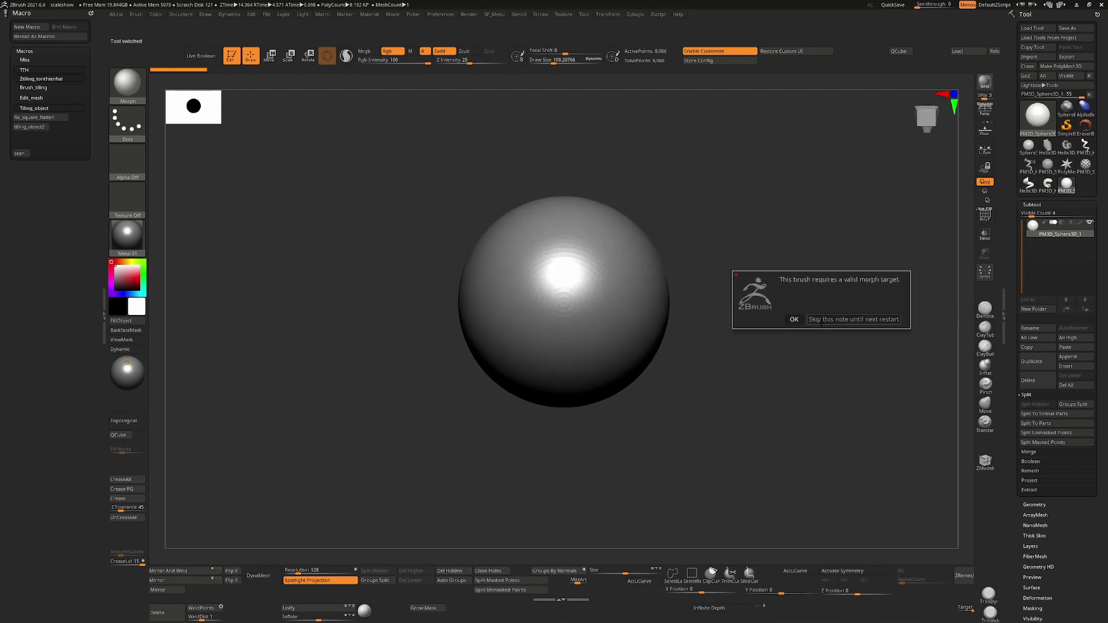
click(822, 321)
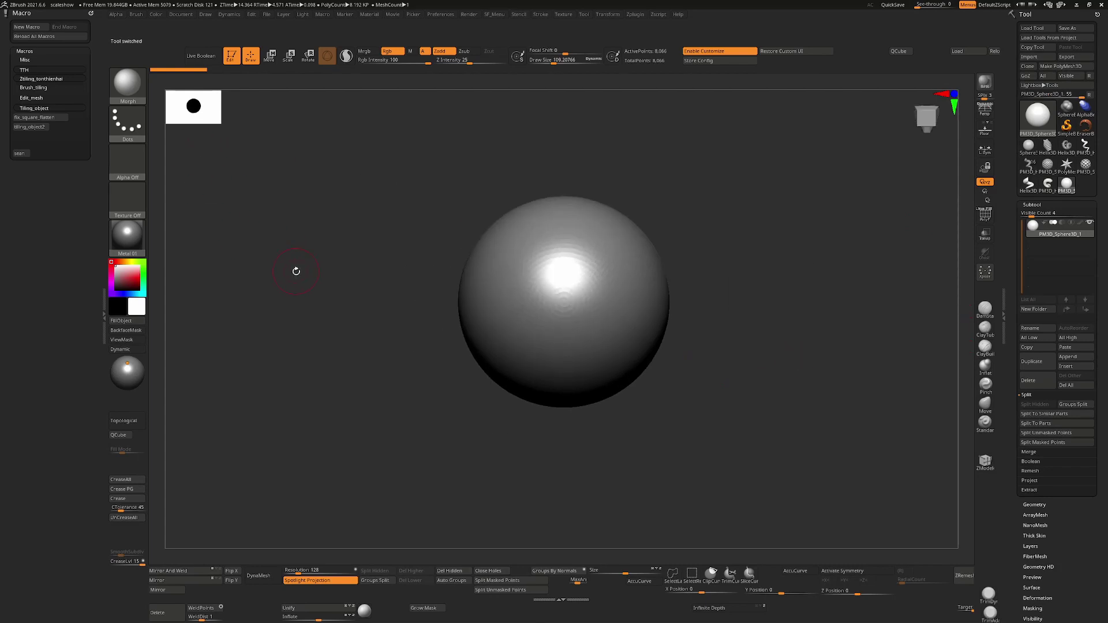
Choose the Standard brush and zoom in close on the sphere.
key(b)
key(s)
key(t)
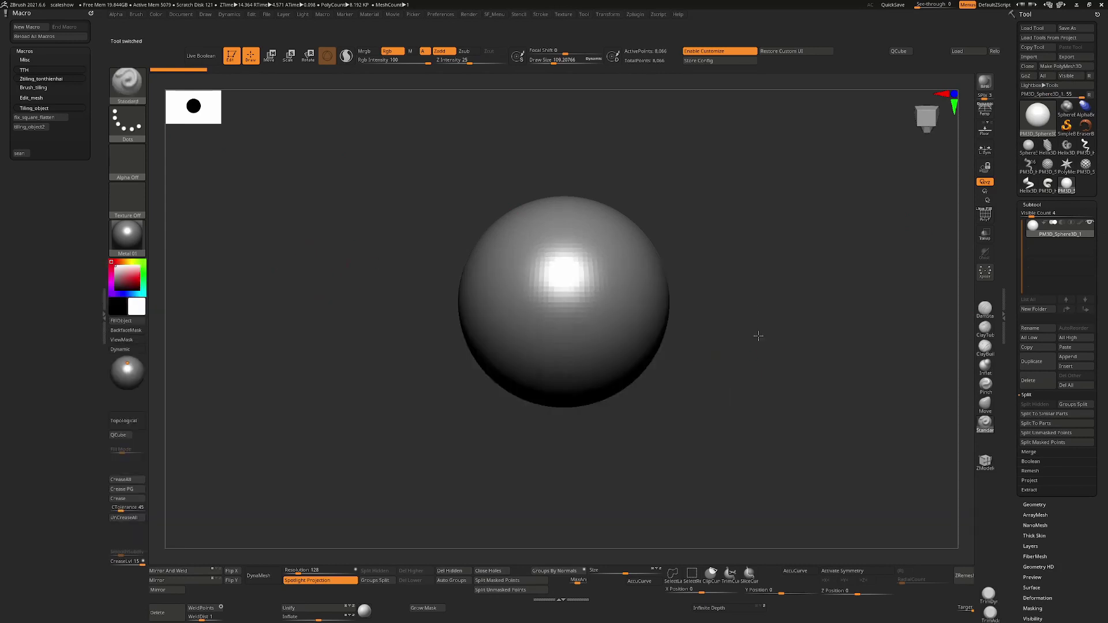
alt+drag(749, 298, 683, 392)
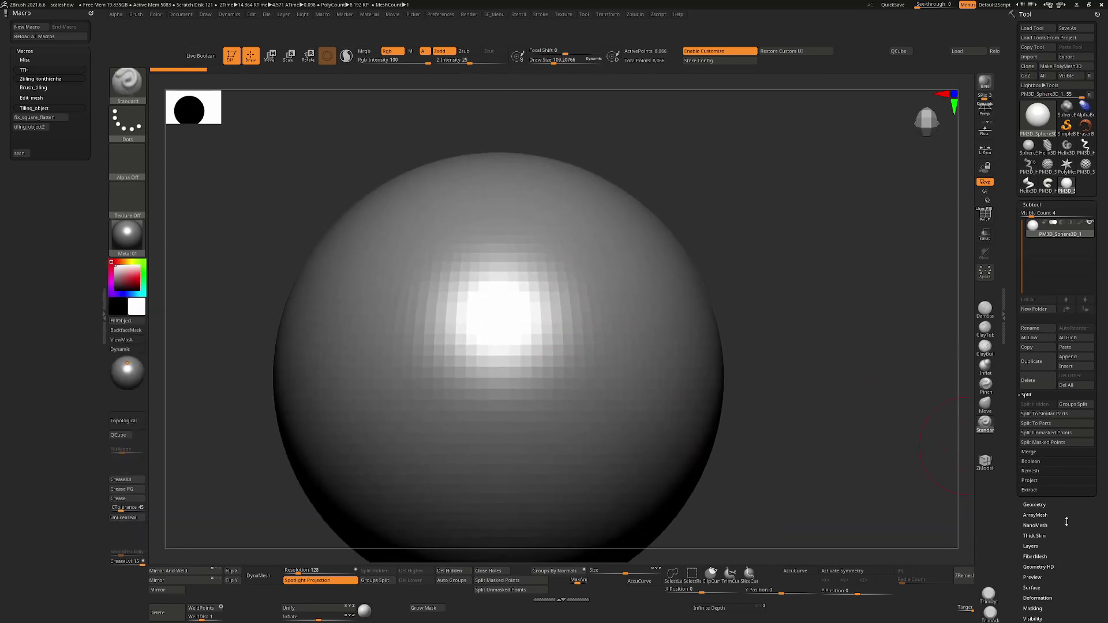
scroll(1067, 522, down, 3)
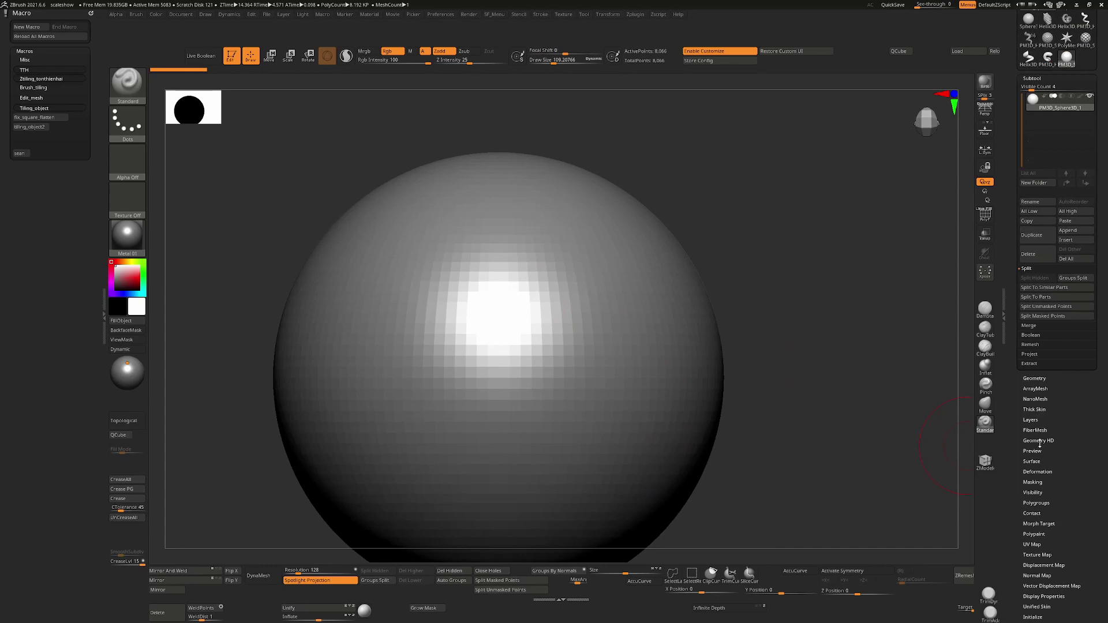
click(1038, 462)
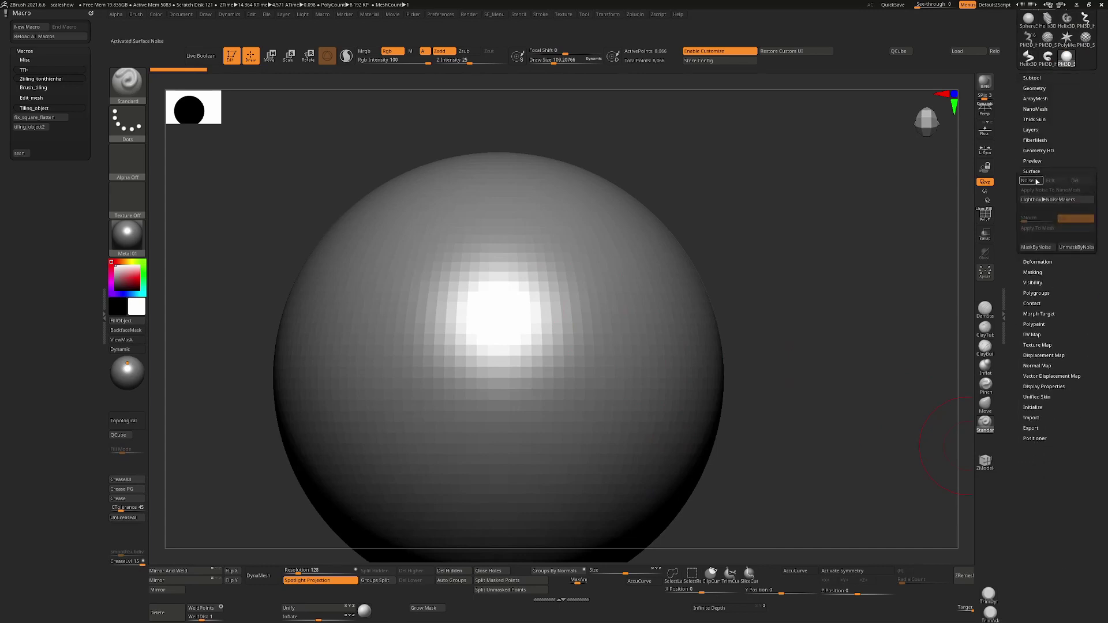
In NoiseMaker, load Scales15.jpg as the noise alpha and raise the Strength.
click(1035, 181)
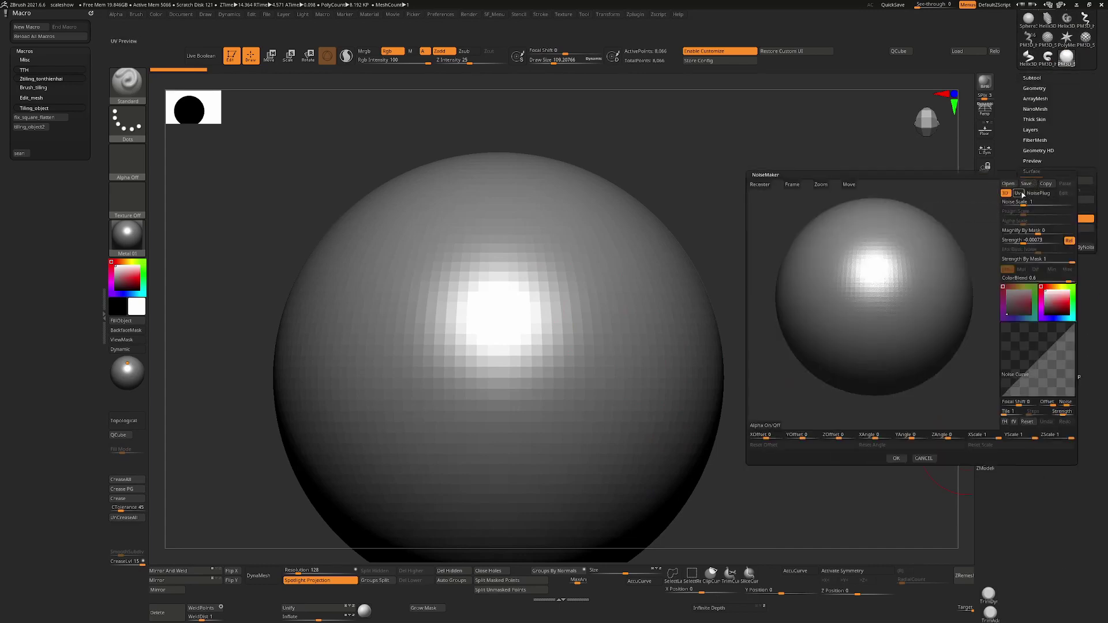
click(1019, 193)
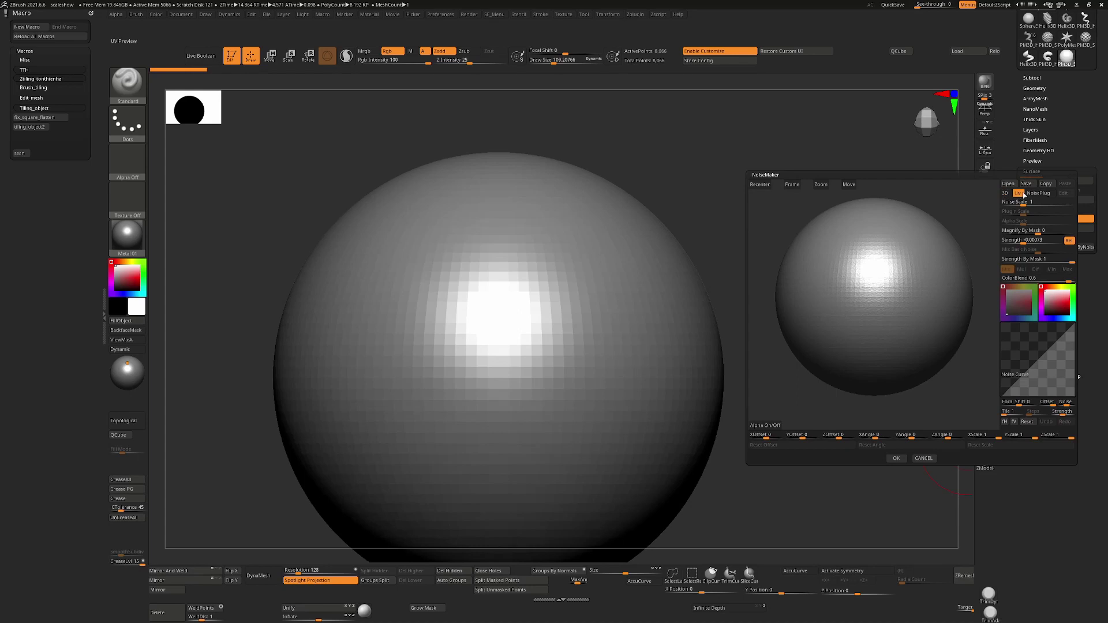
click(774, 425)
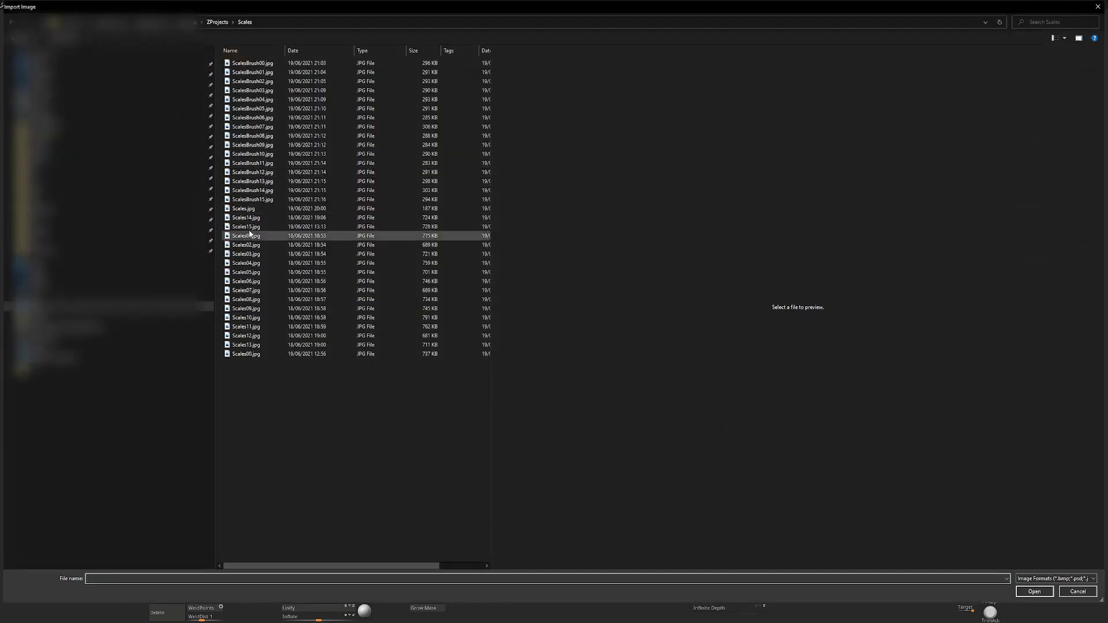
click(251, 226)
double_click(251, 227)
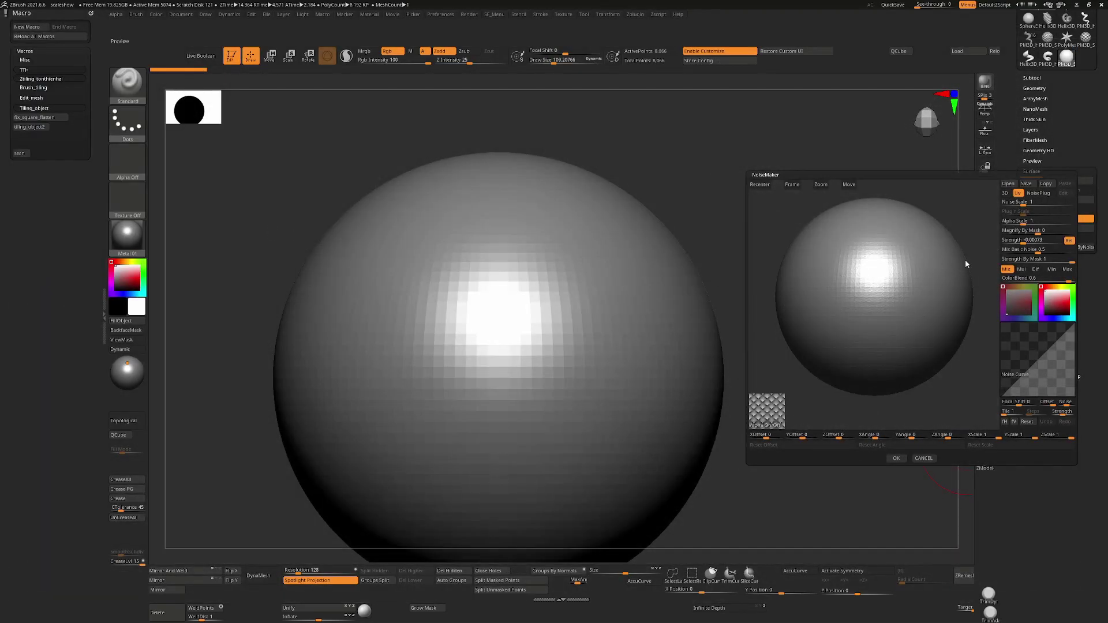
drag(1021, 240, 997, 254)
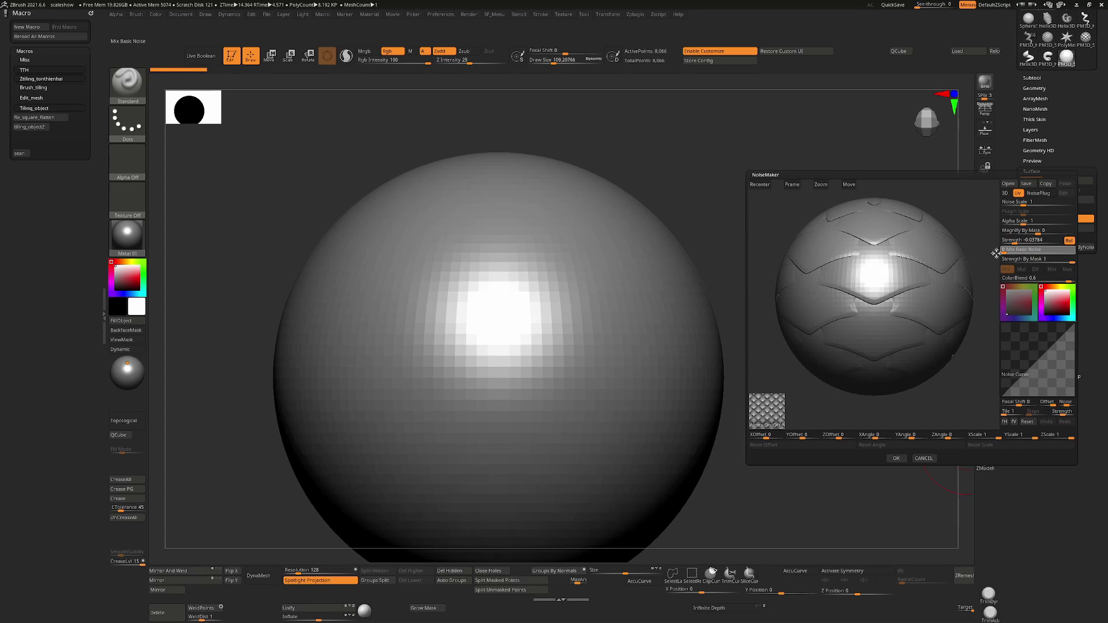
Set Noise Scale to 0 and Alpha Scale to 0.5, checking the preview sphere.
mouse_move(1023, 202)
mouse_down()
mouse_move(1002, 203)
mouse_move(1024, 222)
mouse_move(1006, 242)
mouse_move(1021, 222)
mouse_up()
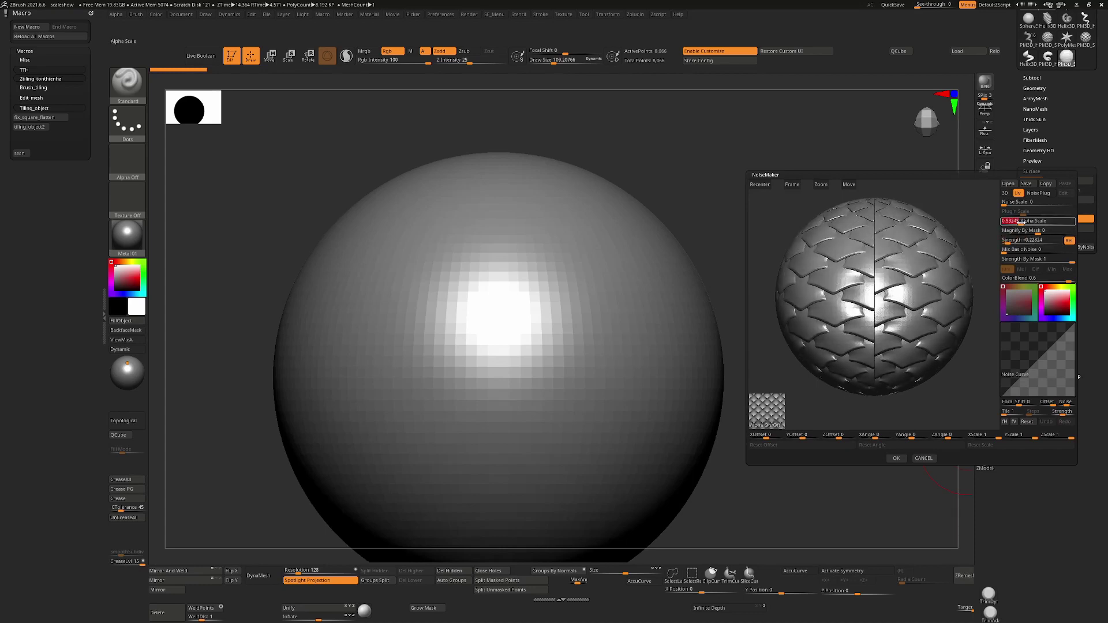
key(BackSpace)
text(.25)
key(Return)
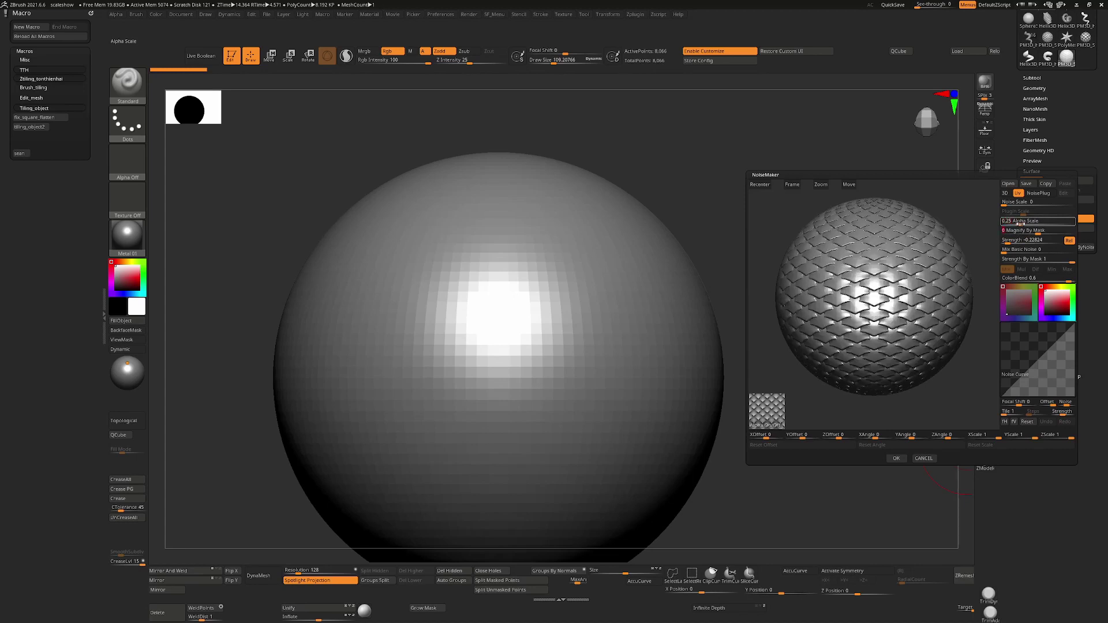
drag(860, 249, 954, 295)
drag(1011, 223, 1020, 224)
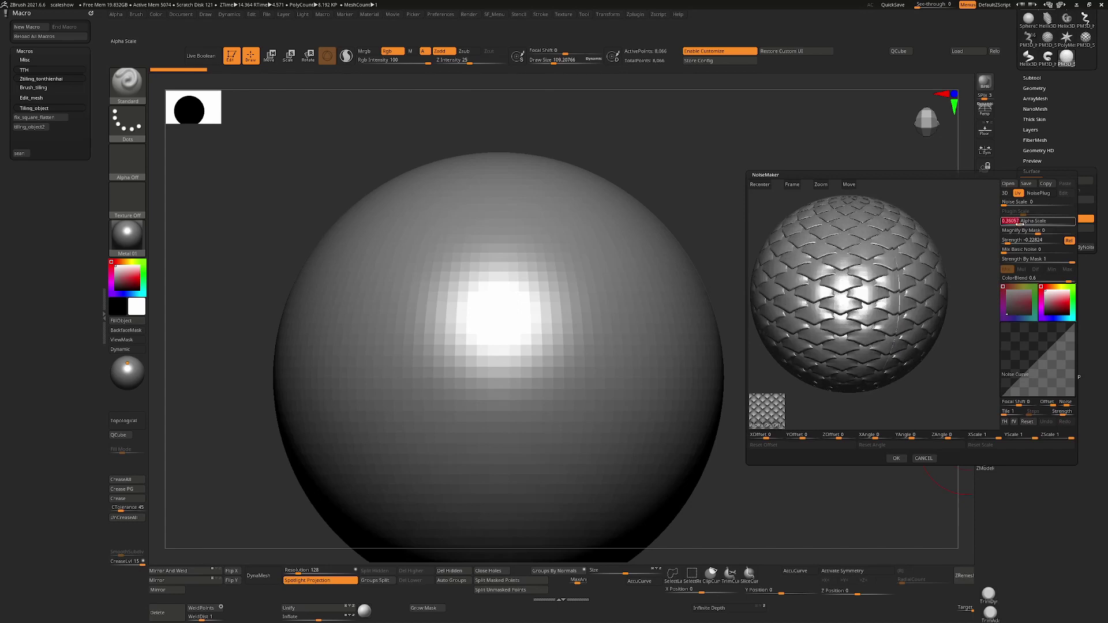
text(.5)
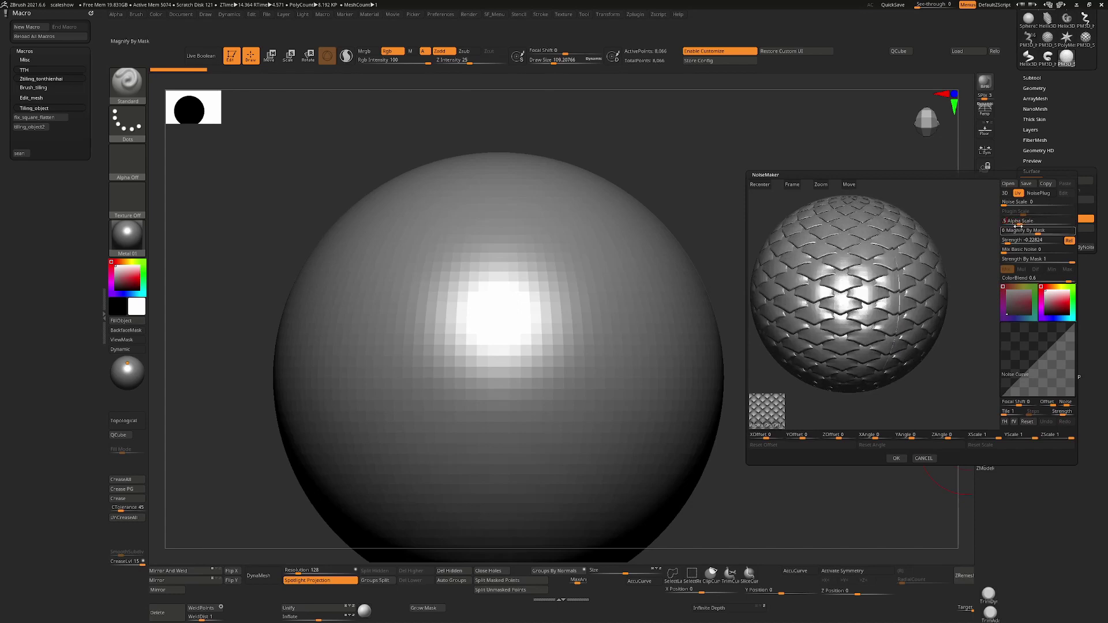
key(Return)
drag(948, 300, 948, 299)
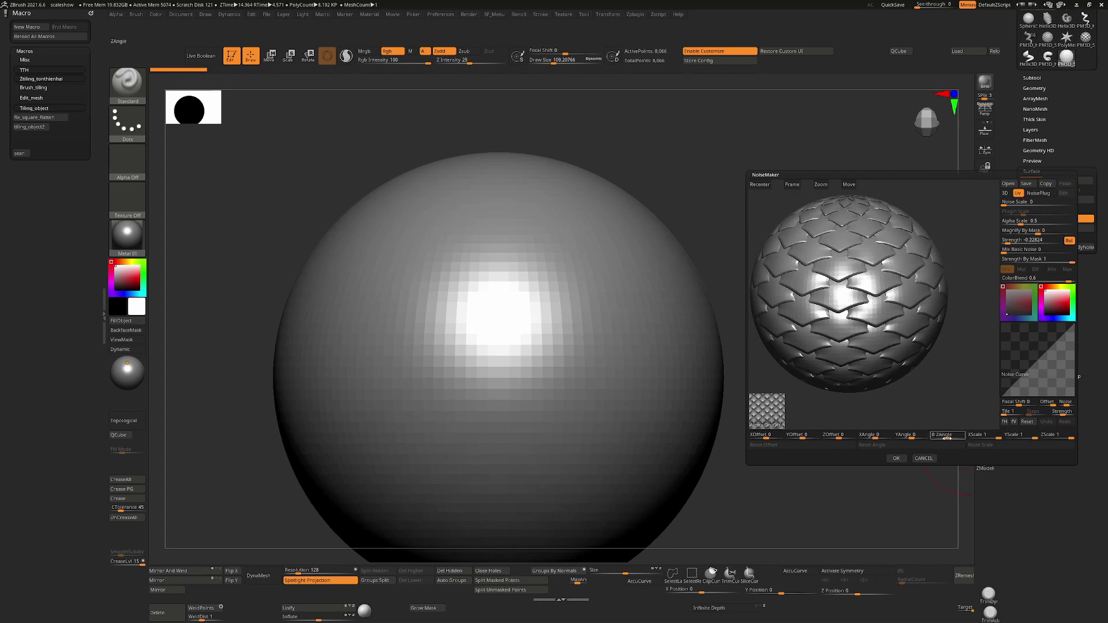
Accept the noise settings and rotate the sphere to view its pole.
click(870, 437)
click(897, 458)
alt+drag(781, 393, 802, 331)
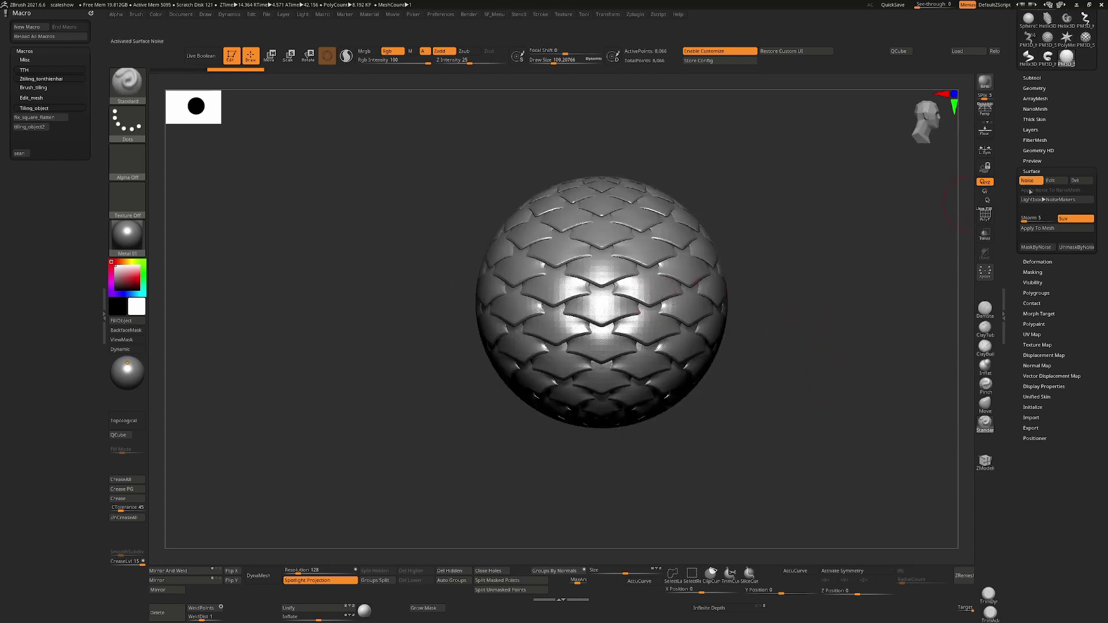
Compare the sphere with and without noise, then apply the scale noise to the mesh.
click(1032, 182)
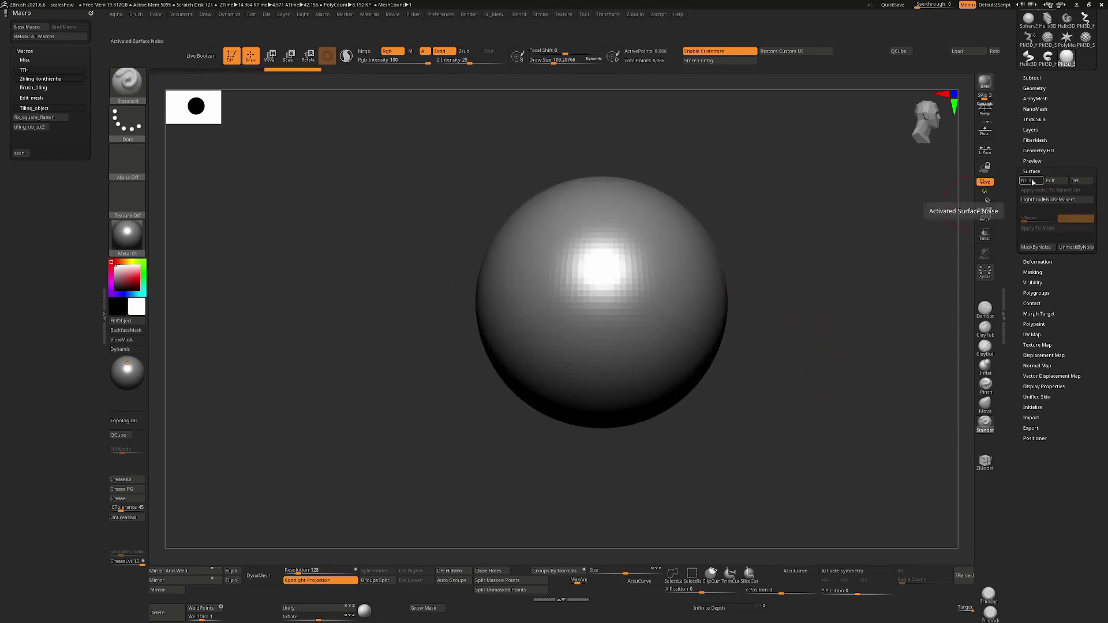
click(1033, 181)
click(1033, 181)
click(1033, 181)
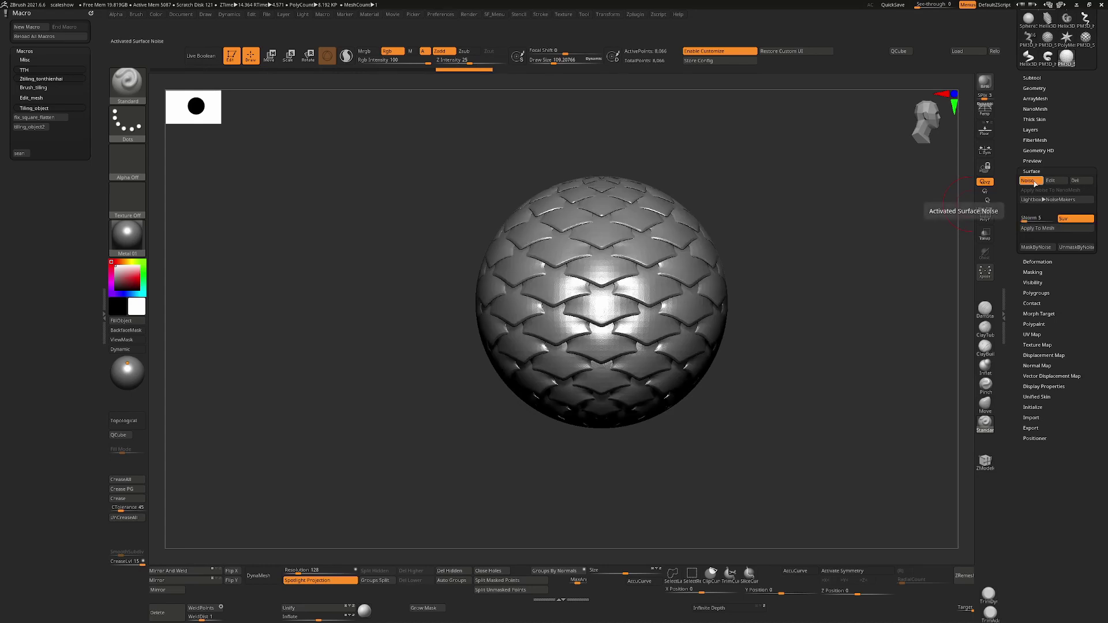
alt+drag(946, 229, 829, 299)
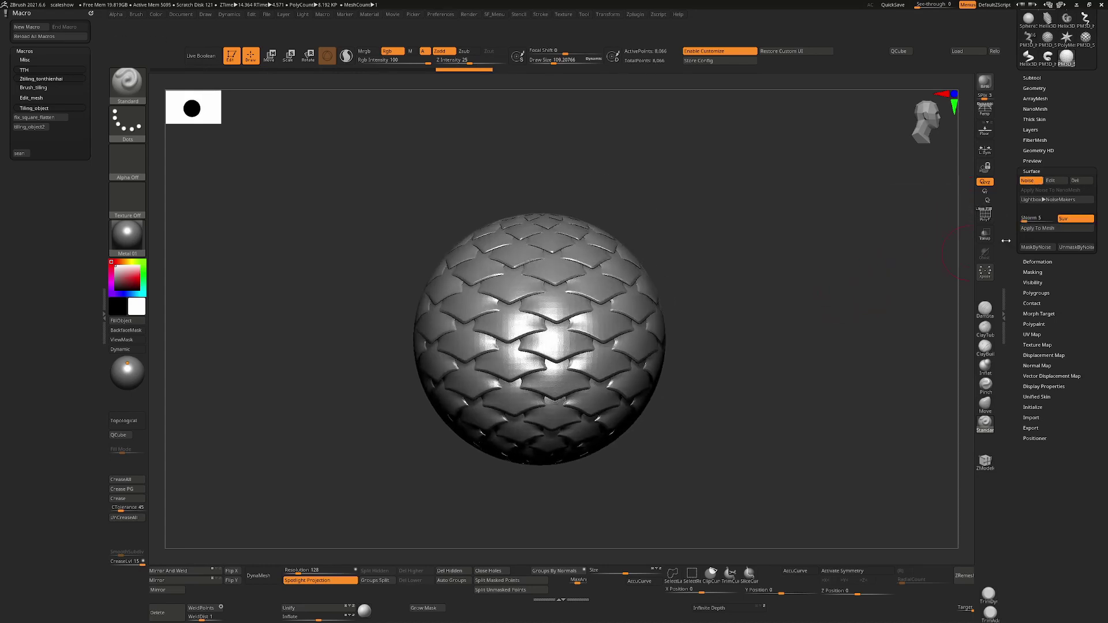
click(1042, 228)
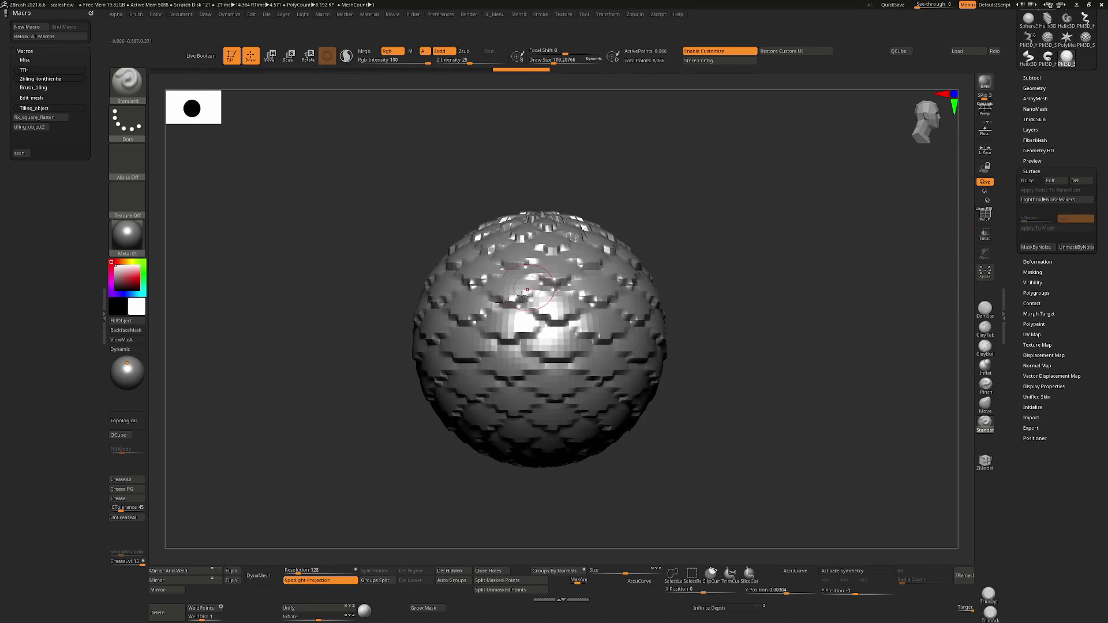
Divide the sphere four times to SDiv 5, about 2.08 million points.
click(1035, 89)
click(1044, 162)
click(1044, 163)
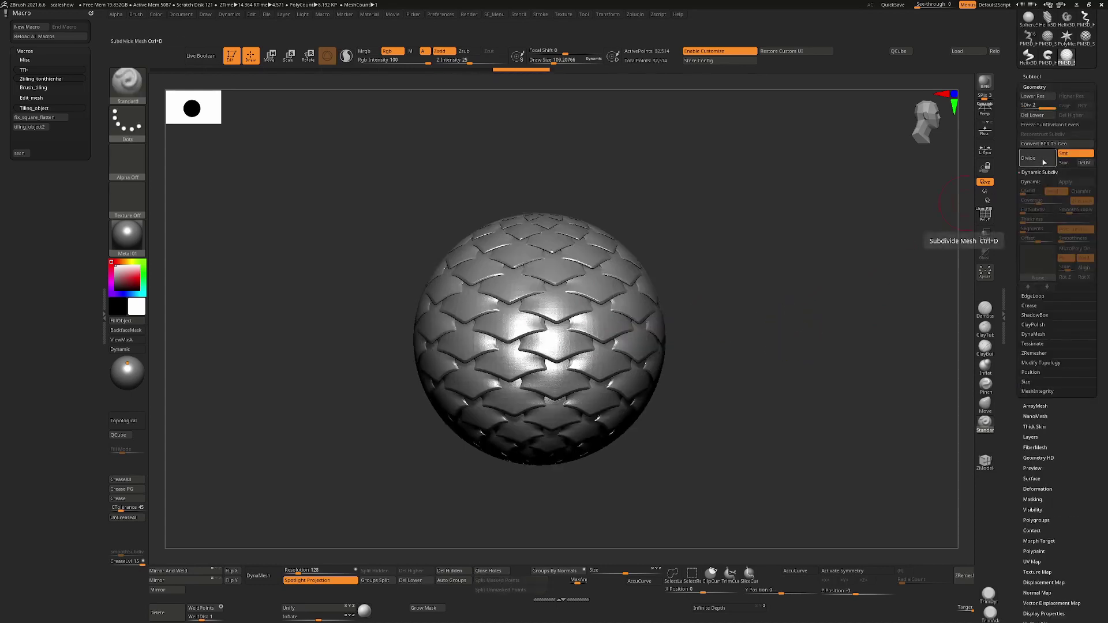
click(1044, 163)
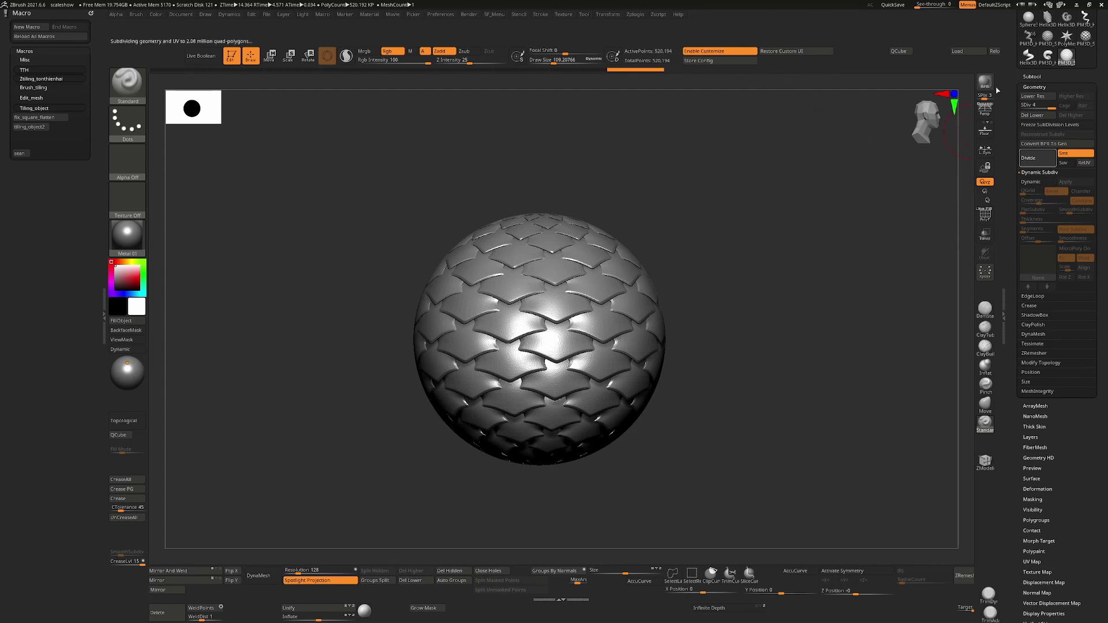
click(1037, 162)
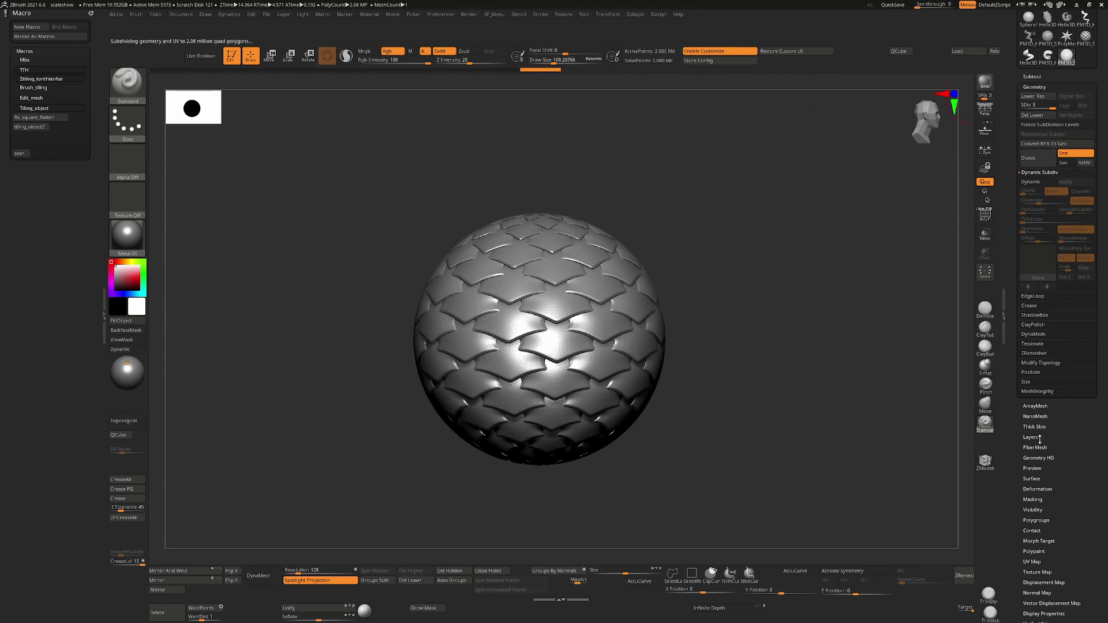
click(1033, 478)
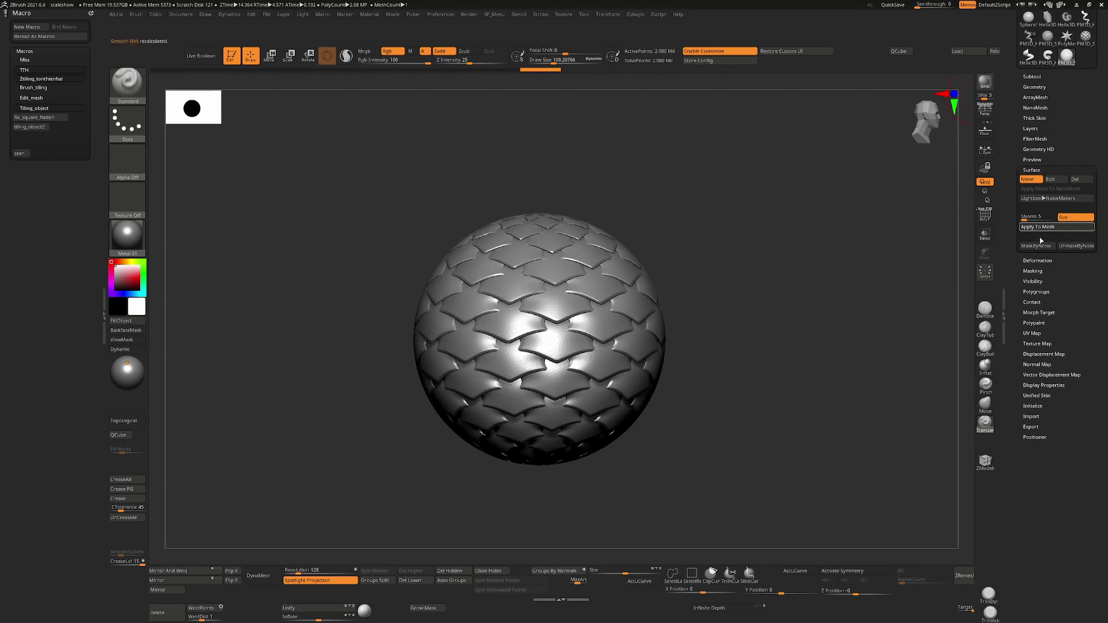
Mask the sphere by its scale noise and test an inflate, then undo it.
drag(822, 314, 910, 296)
key(ctrl+z)
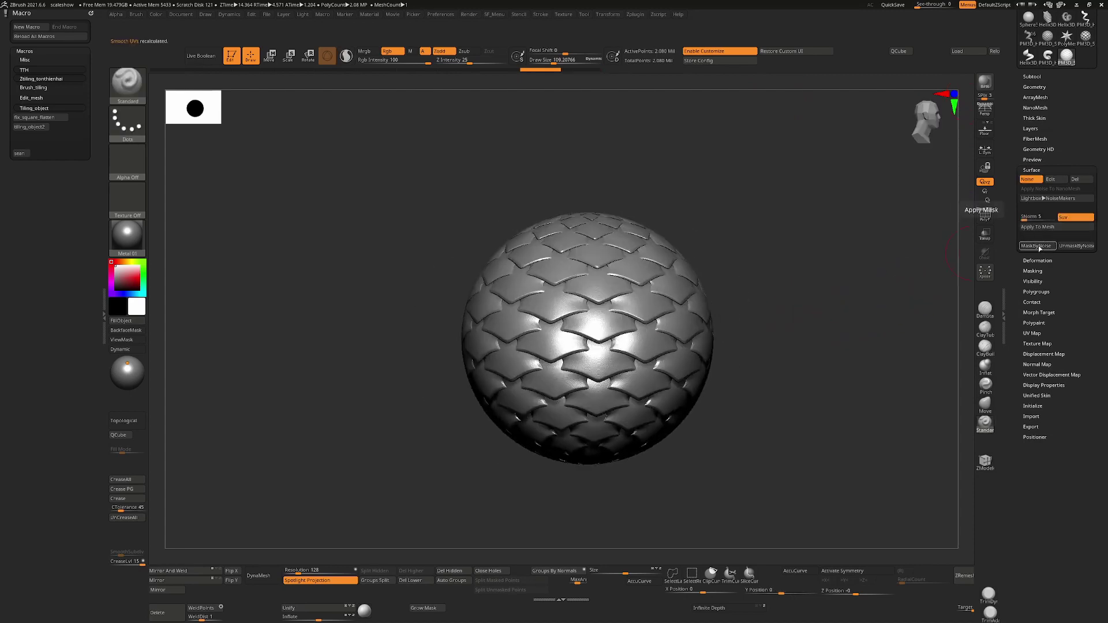
click(1043, 248)
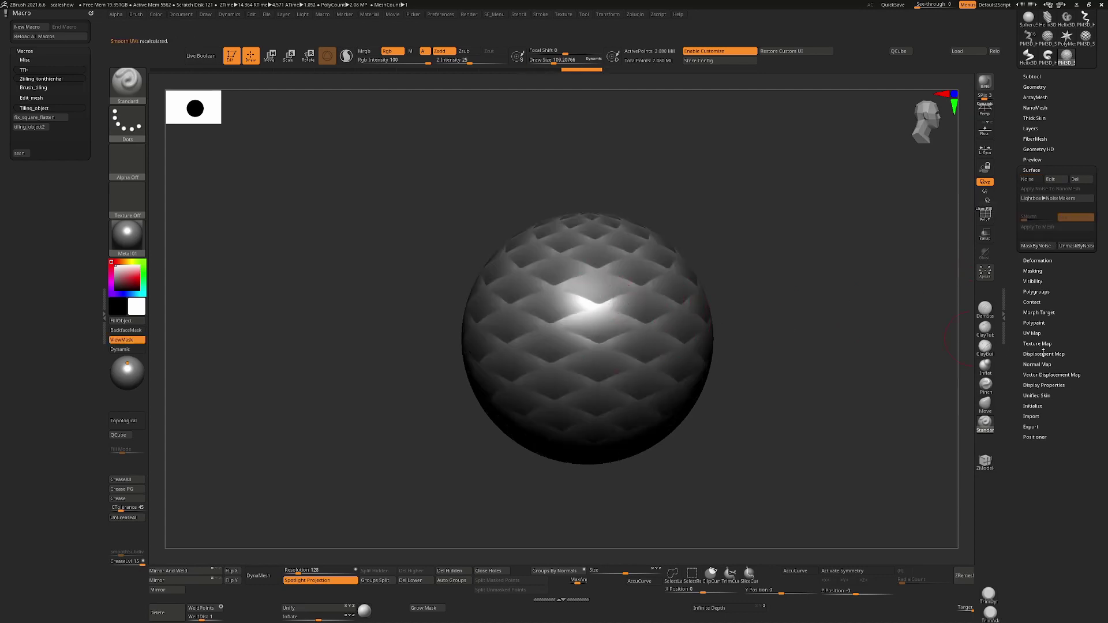
click(1042, 261)
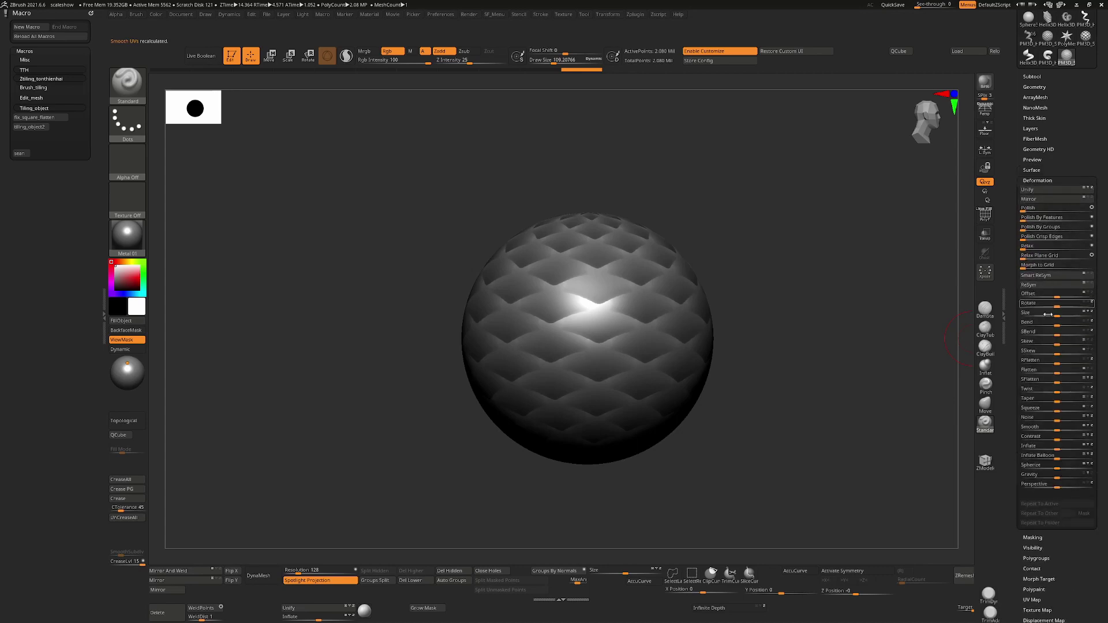
drag(1060, 448, 1020, 456)
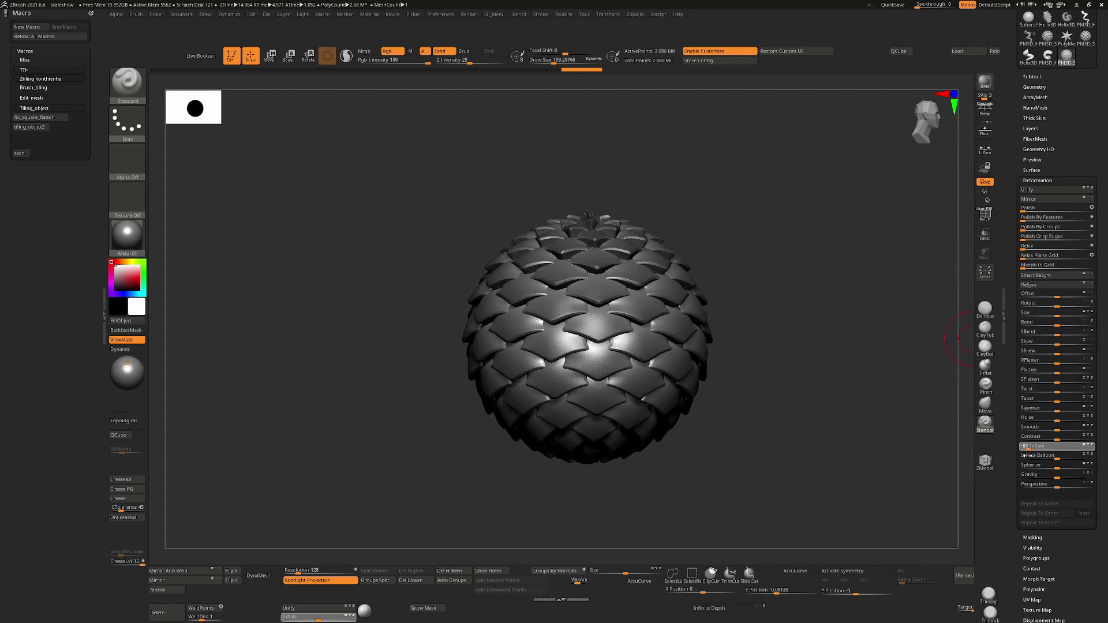
drag(757, 391, 831, 382)
key(ctrl+z)
key(ctrl+z)
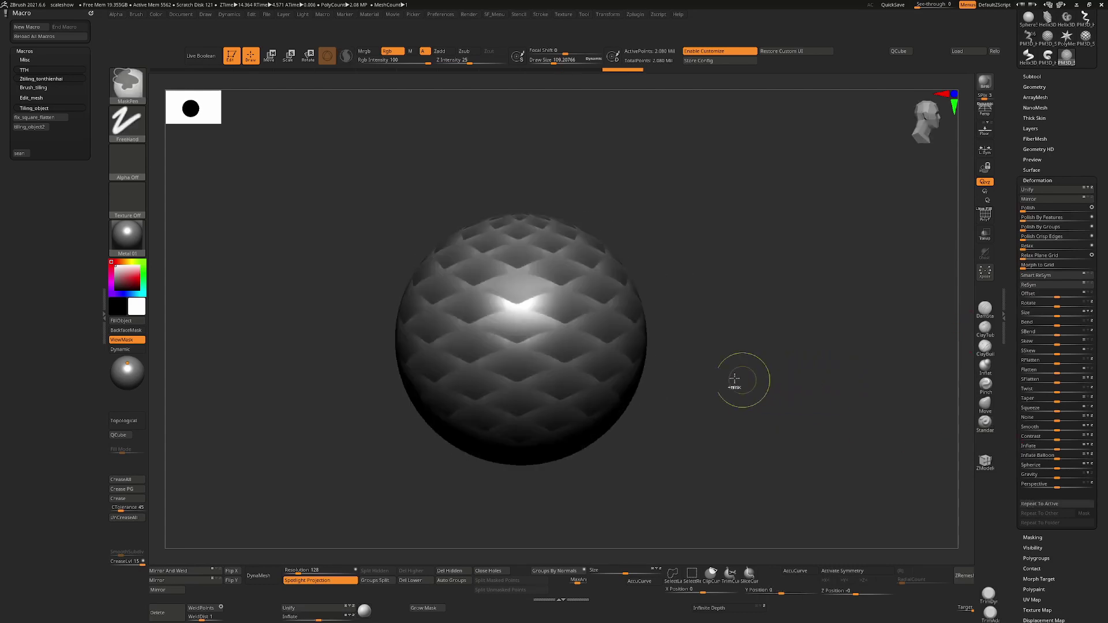
Paint extra mask on the upper left and inflate the unmasked scales outward.
mouse_move(454, 323)
ctrl+mouse_down()
mouse_move(427, 352)
mouse_move(502, 254)
mouse_move(445, 375)
mouse_move(551, 220)
mouse_move(502, 217)
mouse_move(579, 230)
ctrl+mouse_up()
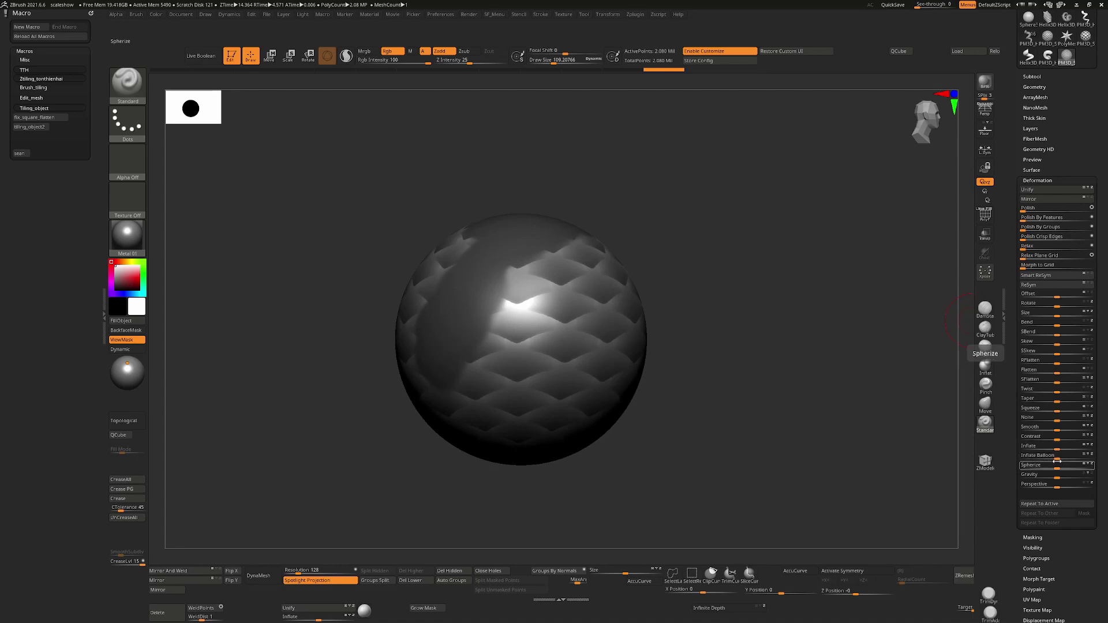
drag(1057, 446, 1014, 454)
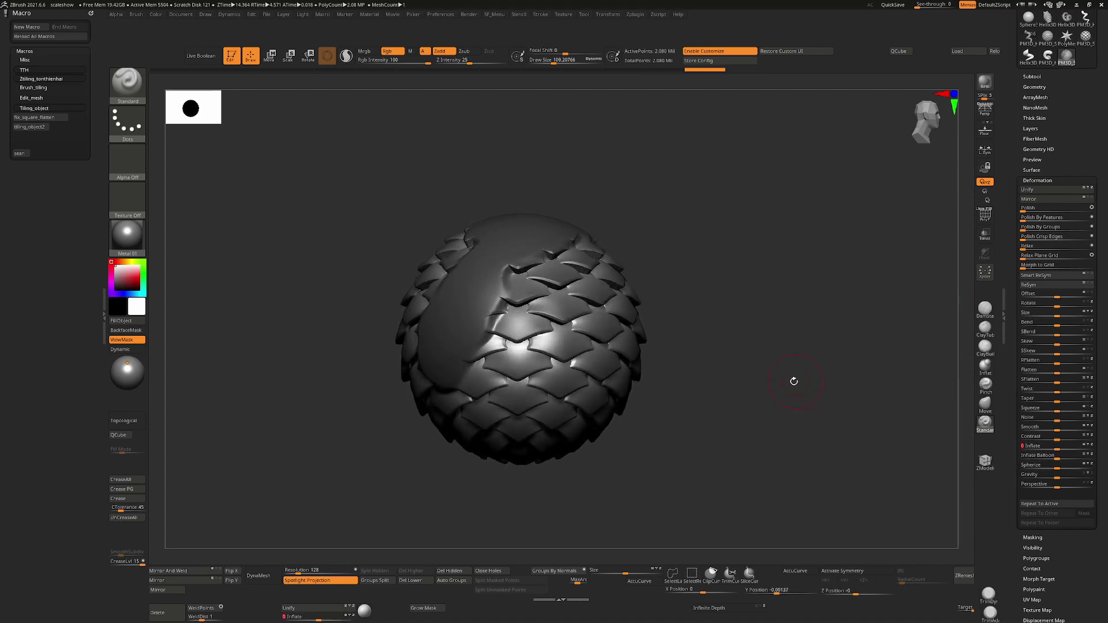
drag(791, 383, 835, 295)
alt+drag(830, 234, 800, 336)
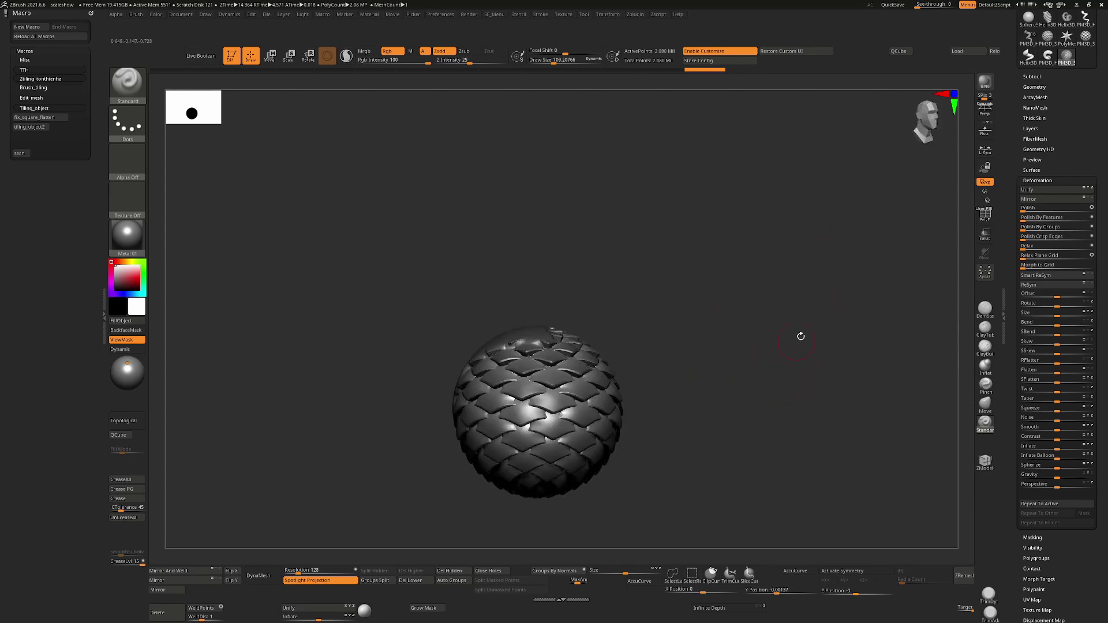
click(1037, 176)
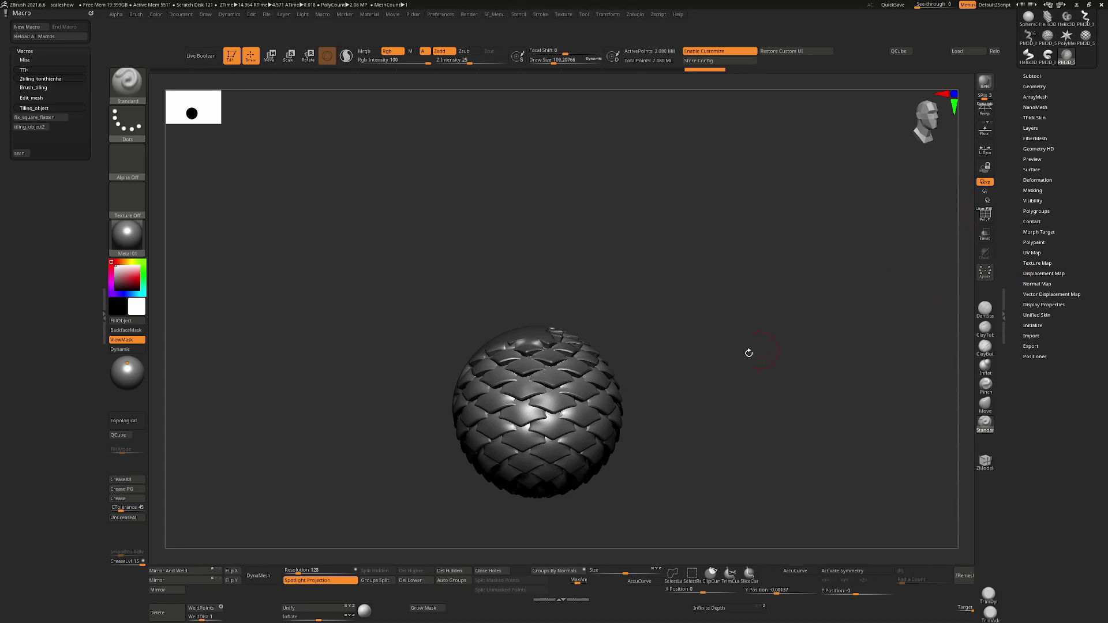
alt+drag(749, 353, 774, 292)
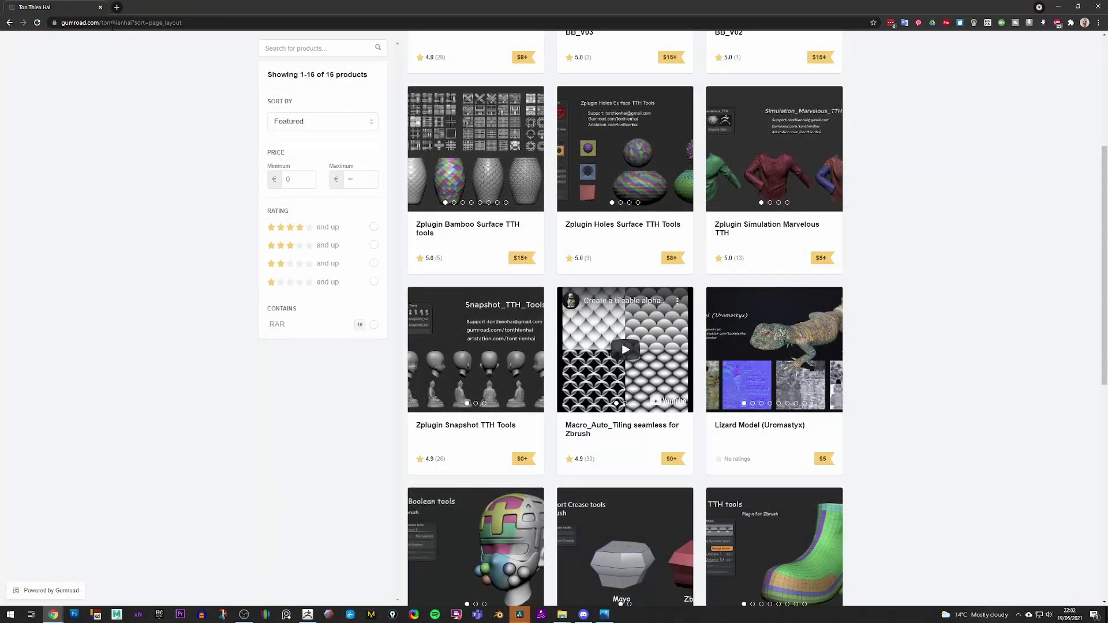
Scroll the Gumroad store up to the profile header and first row of plugin products.
scroll(901, 358, up, 5)
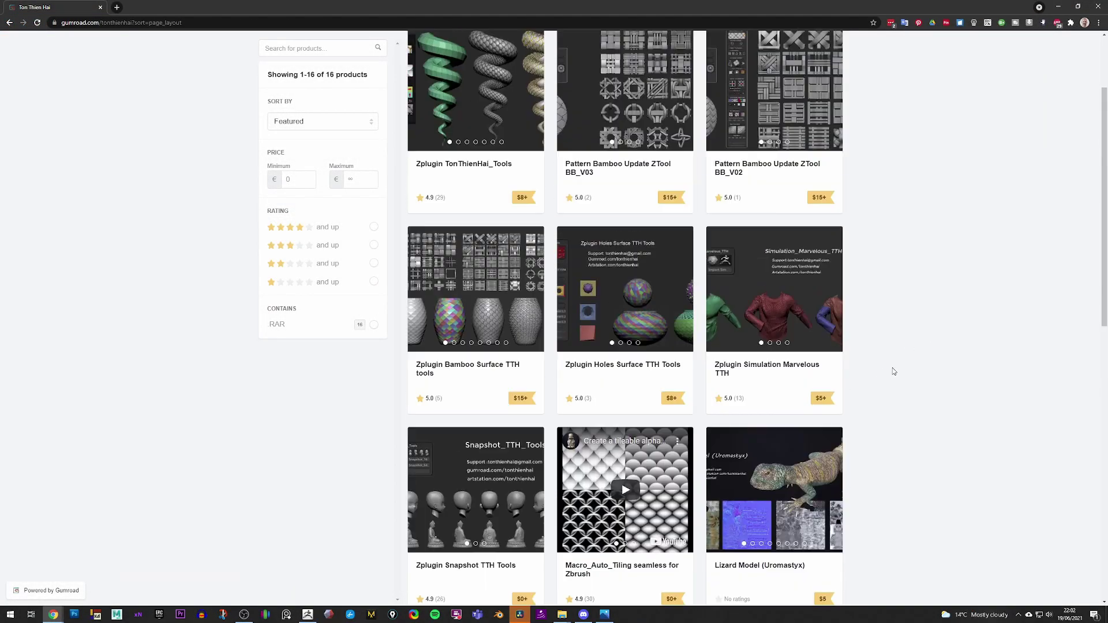